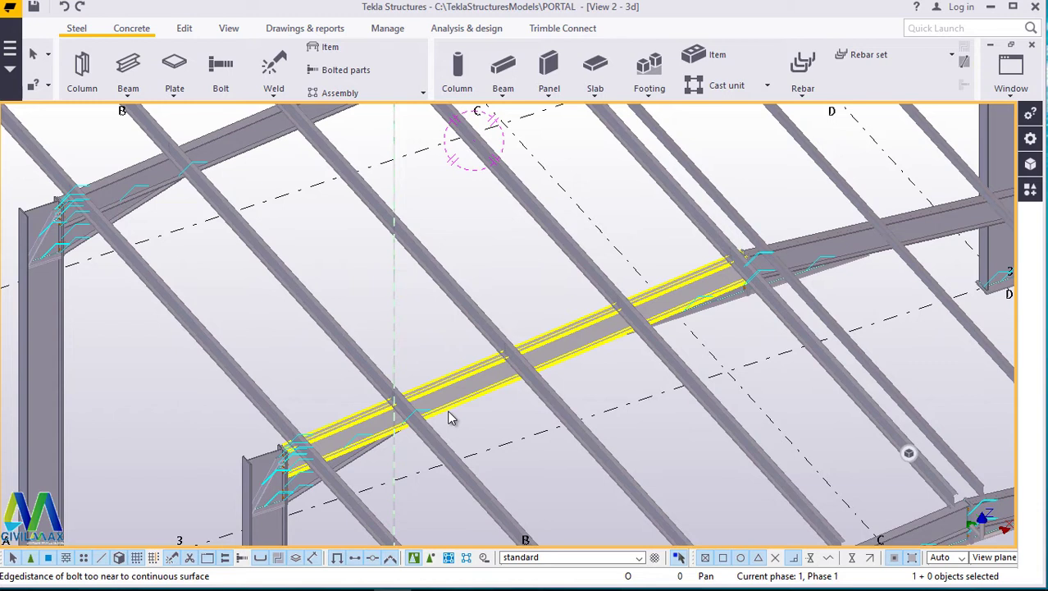
Clear the current purlin selection and select the purlin near grid C
{"action": "left_click", "coordinate": [254, 338]}
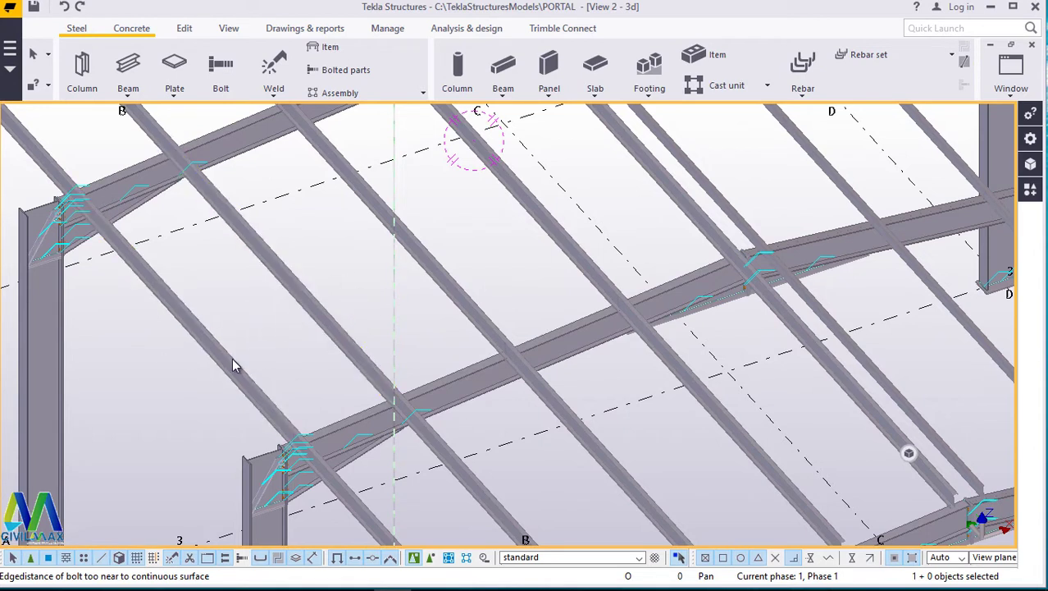
{"action": "left_click", "coordinate": [514, 196]}
{"action": "scroll", "coordinate": [279, 345], "scroll_direction": "down", "scroll_amount": 1}
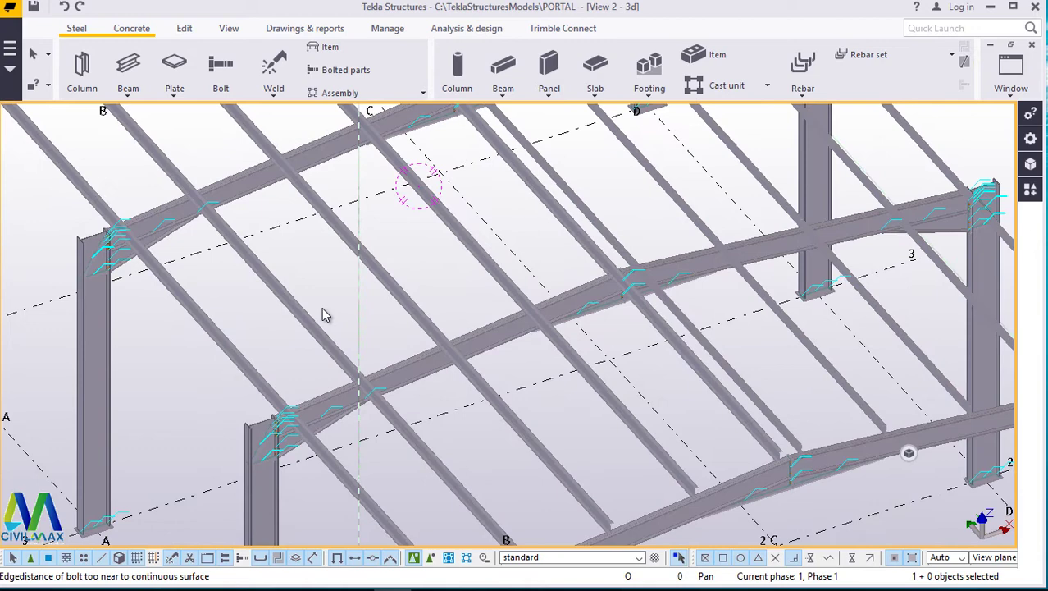
{"action": "scroll", "coordinate": [307, 324], "scroll_direction": "up", "scroll_amount": 3}
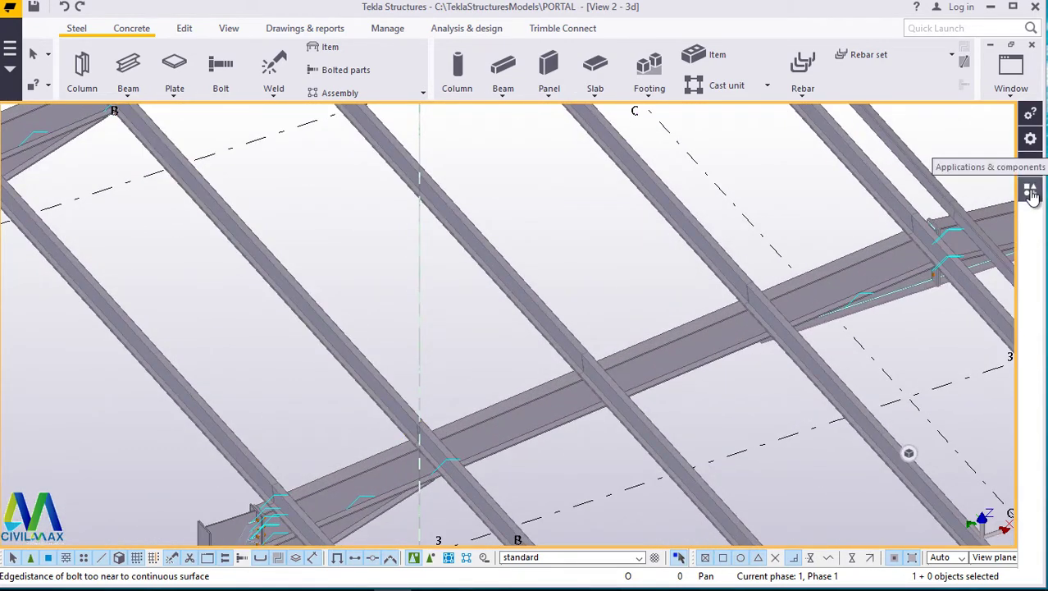
Search the component catalogue for 's54' and start the Sag rods (S54) component
{"action": "left_click", "coordinate": [1031, 191]}
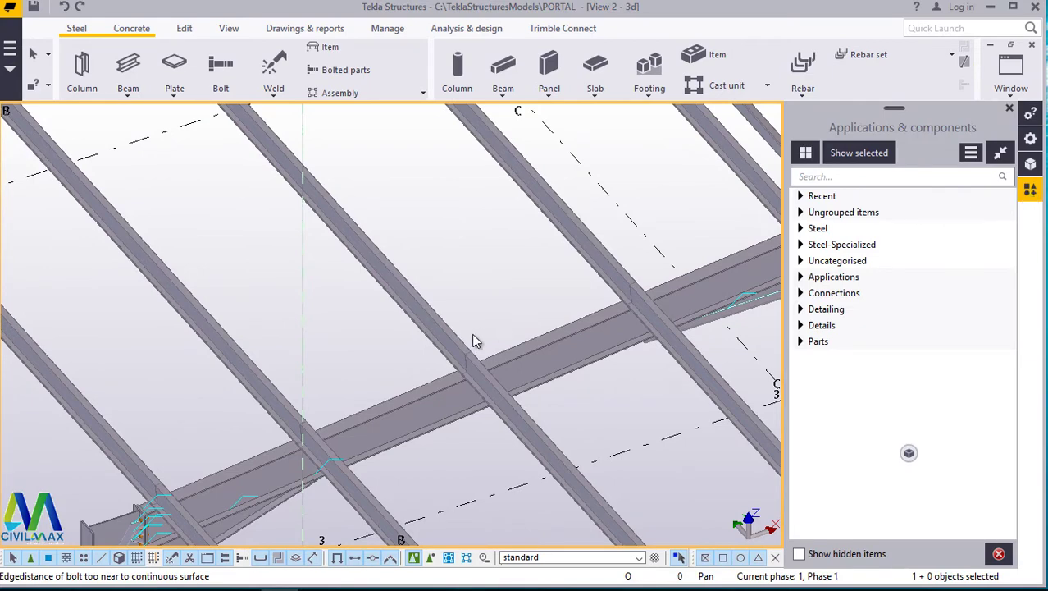
{"action": "scroll", "coordinate": [476, 340], "scroll_direction": "down", "scroll_amount": 3}
{"action": "scroll", "coordinate": [511, 258], "scroll_direction": "up", "scroll_amount": 3}
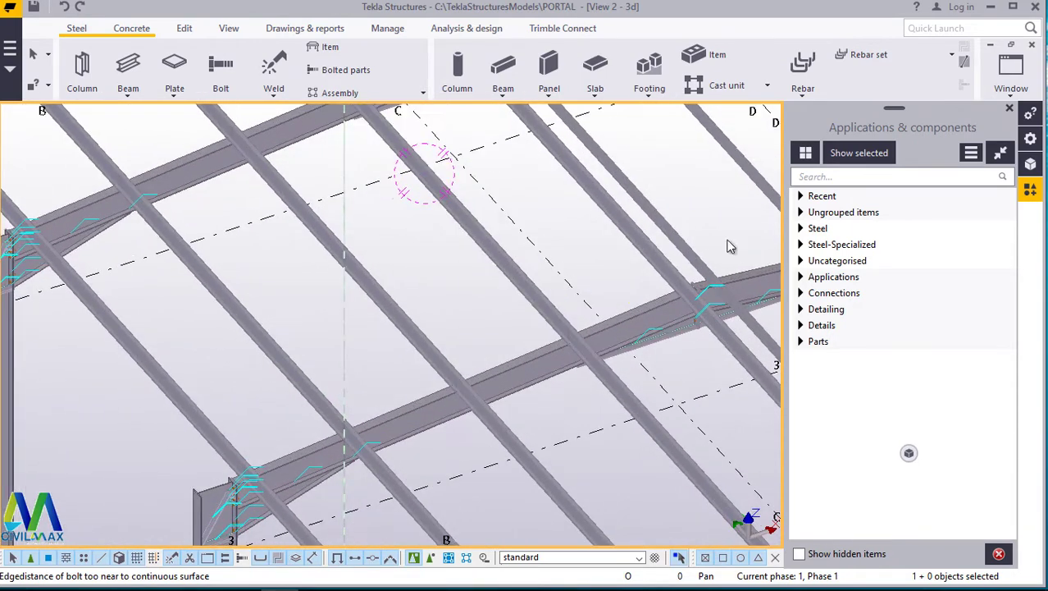
{"action": "left_click", "coordinate": [858, 178]}
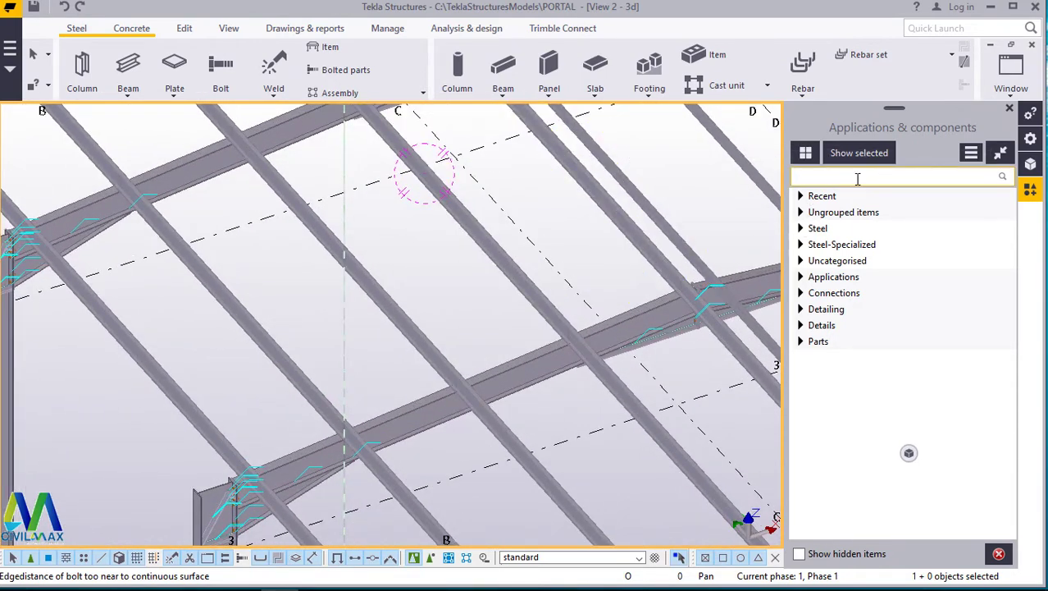
{"action": "type", "text": "s"}
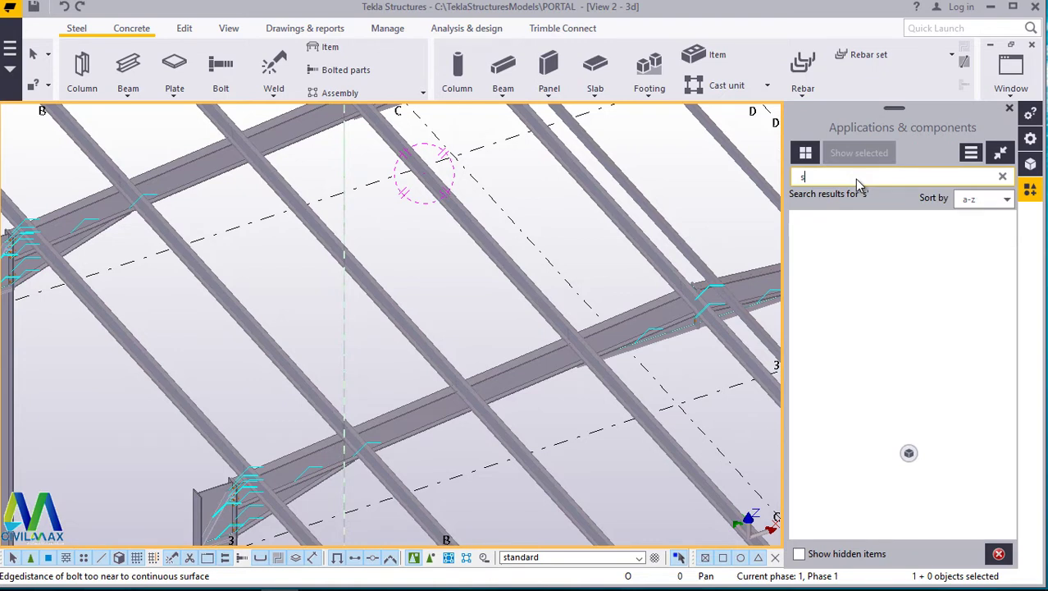
{"action": "type", "text": "54"}
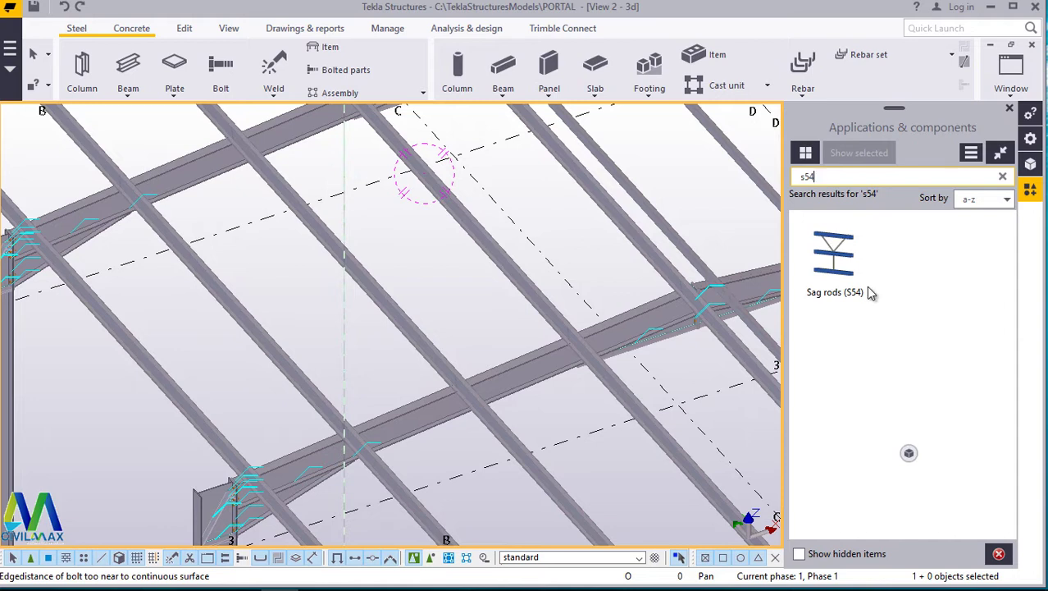
{"action": "left_click", "coordinate": [845, 275]}
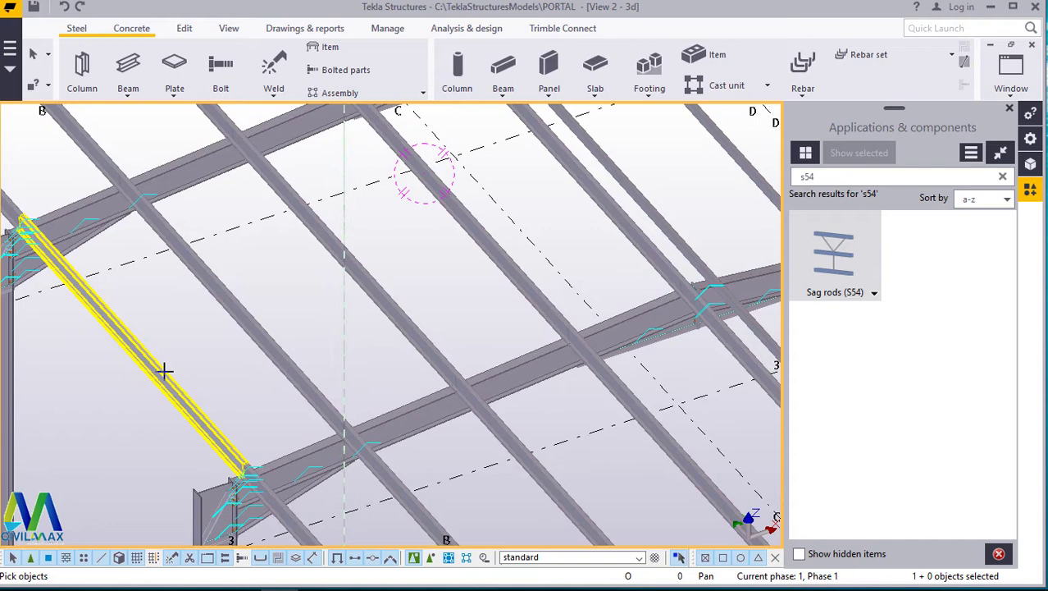
Pick the roof purlins along one slope and create the sag rods across them
{"action": "left_click", "coordinate": [164, 371]}
{"action": "left_click", "coordinate": [252, 316]}
{"action": "left_click", "coordinate": [361, 283]}
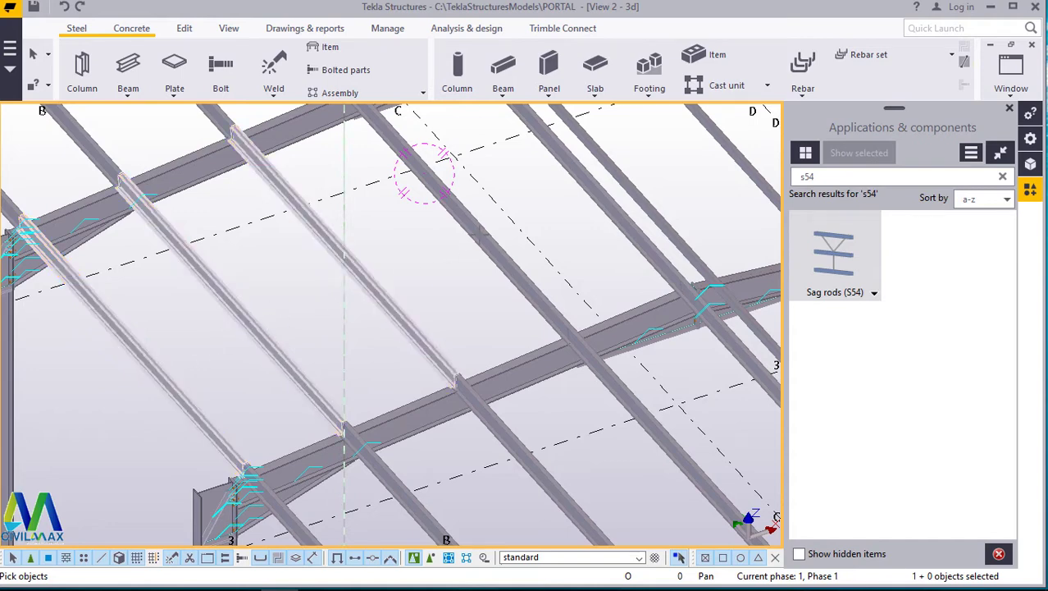
{"action": "left_click", "coordinate": [480, 227]}
{"action": "key", "text": "ctrl+Left"}
{"action": "key", "text": "ctrl+Left"}
{"action": "key", "text": "ctrl+Left"}
{"action": "key", "text": "ctrl+Left"}
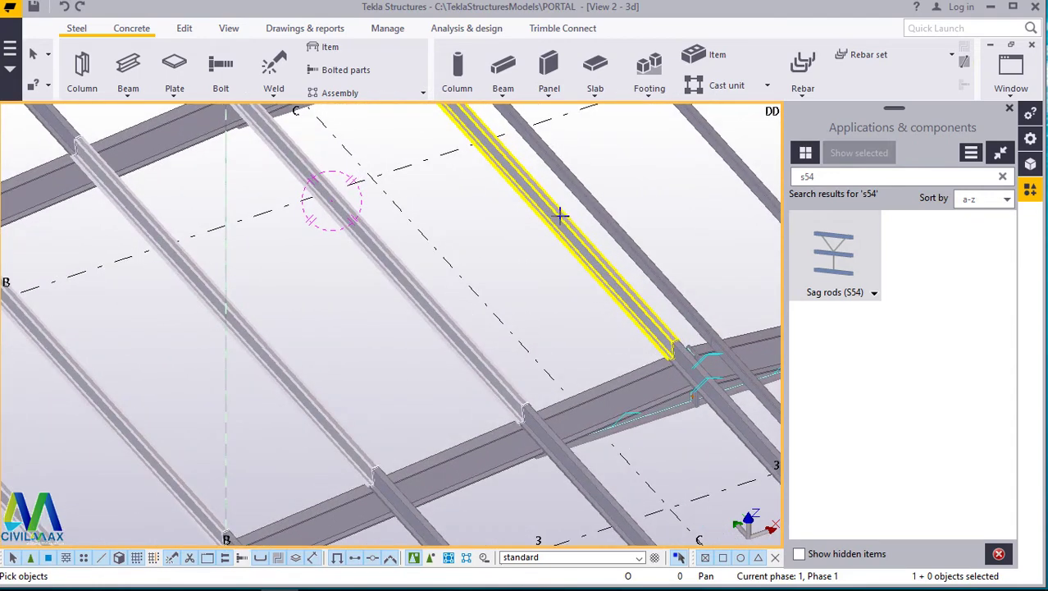
{"action": "scroll", "coordinate": [444, 312], "scroll_direction": "down", "scroll_amount": 2}
{"action": "scroll", "coordinate": [444, 312], "scroll_direction": "down", "scroll_amount": 3}
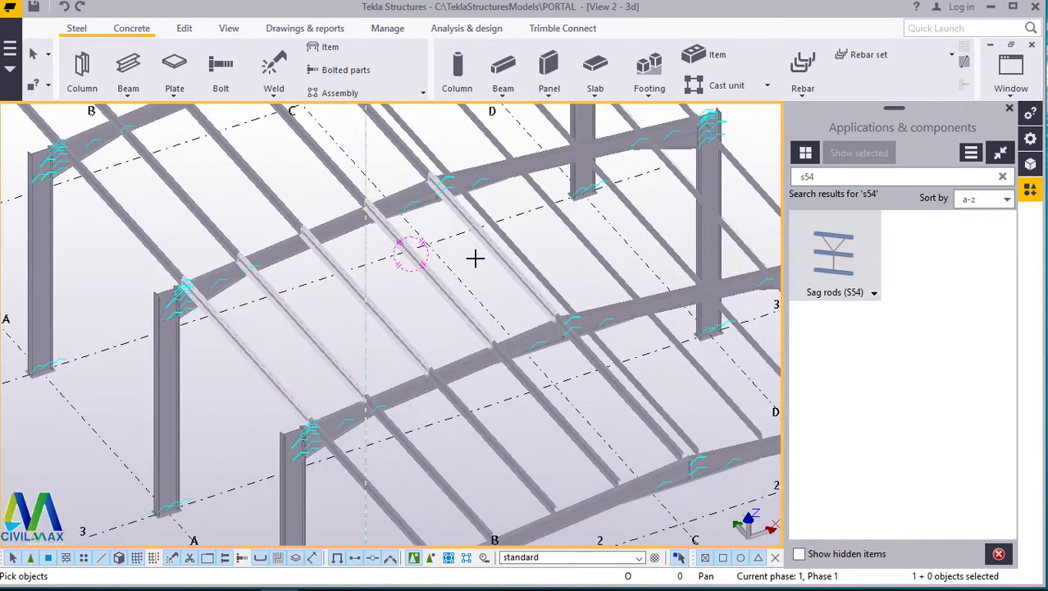
{"action": "scroll", "coordinate": [475, 258], "scroll_direction": "up", "scroll_amount": 2}
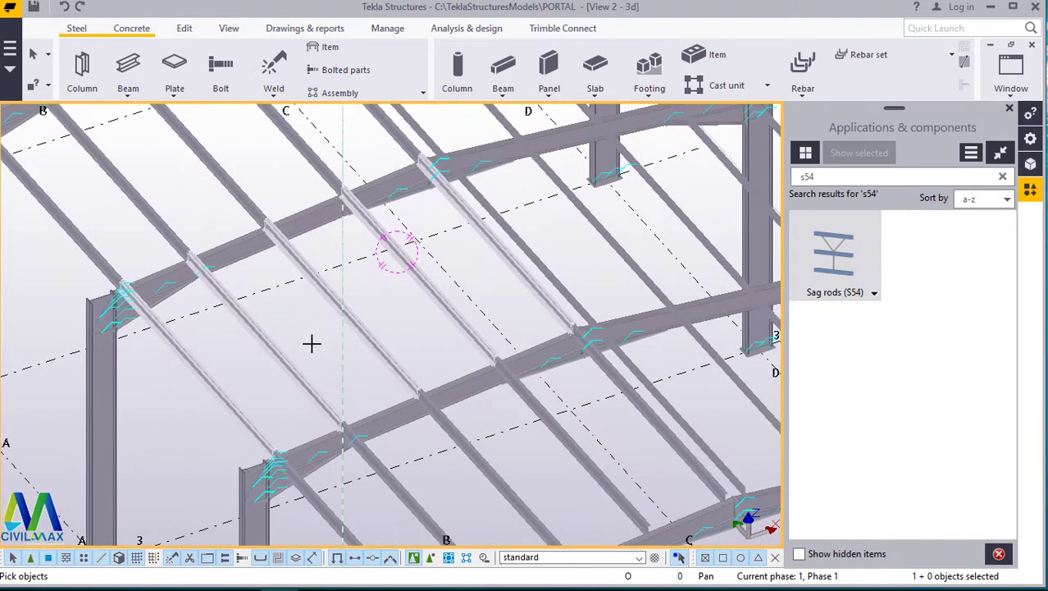
{"action": "middle_click", "coordinate": [467, 265]}
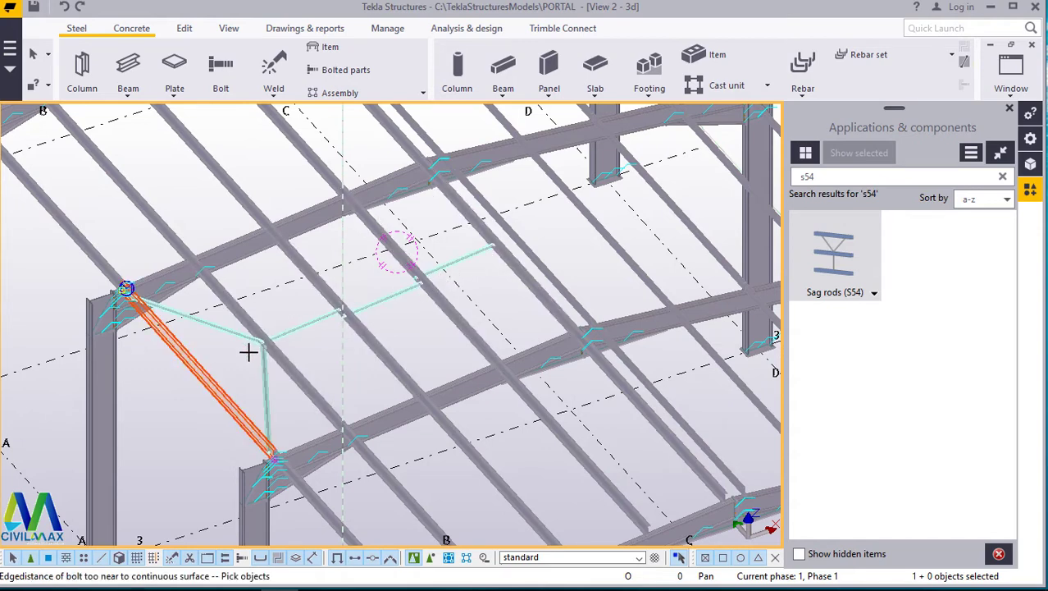
Switch to Intersect snapping for picking the angled tie point near the eaves
{"action": "scroll", "coordinate": [246, 355], "scroll_direction": "up", "scroll_amount": 2}
{"action": "scroll", "coordinate": [246, 358], "scroll_direction": "down", "scroll_amount": 1}
{"action": "scroll", "coordinate": [393, 328], "scroll_direction": "up", "scroll_amount": 1}
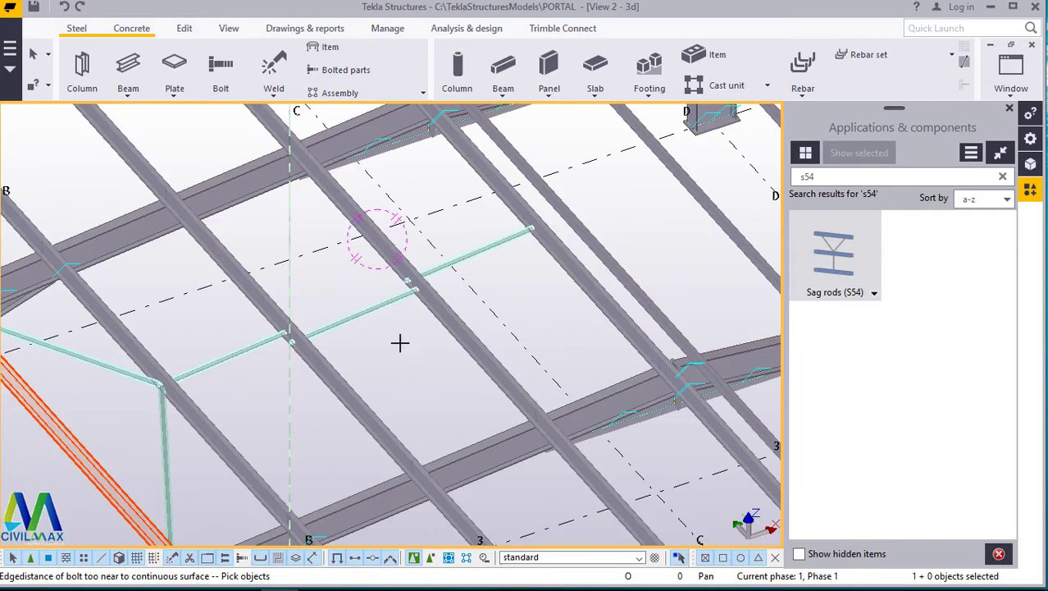
{"action": "right_click", "coordinate": [399, 343]}
{"action": "left_click", "coordinate": [458, 102]}
{"action": "scroll", "coordinate": [409, 368], "scroll_direction": "down", "scroll_amount": 2}
{"action": "scroll", "coordinate": [449, 352], "scroll_direction": "down", "scroll_amount": 1}
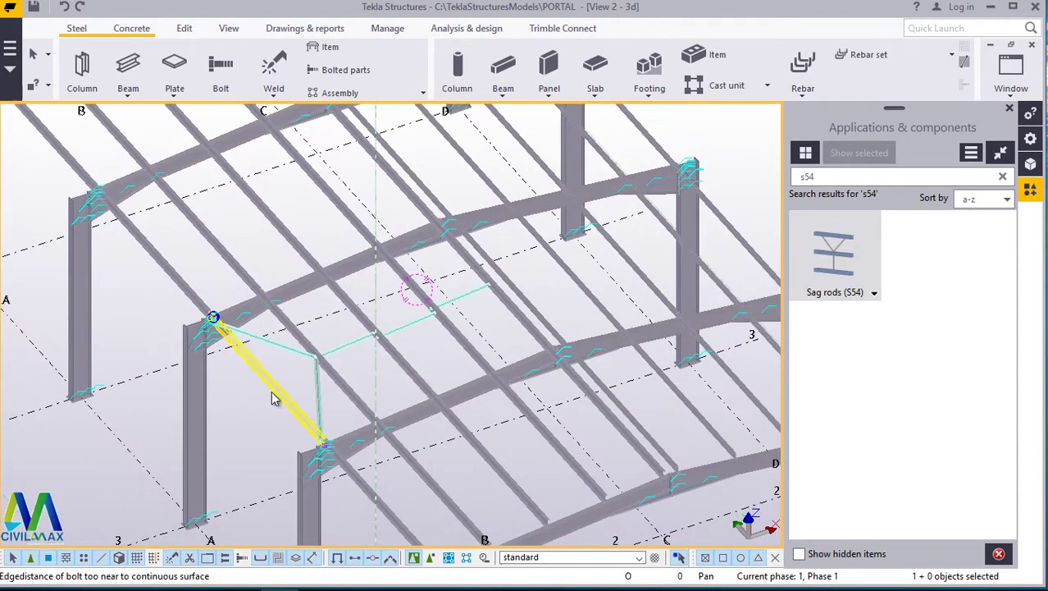
{"action": "scroll", "coordinate": [277, 394], "scroll_direction": "up", "scroll_amount": 2}
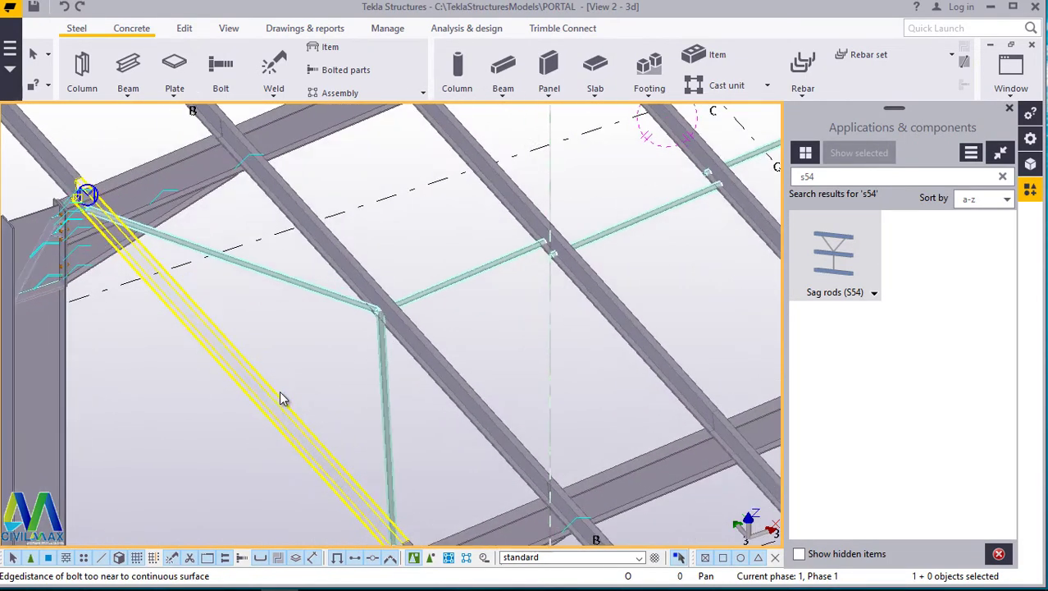
{"action": "middle_click", "coordinate": [312, 341]}
{"action": "right_click", "coordinate": [312, 330]}
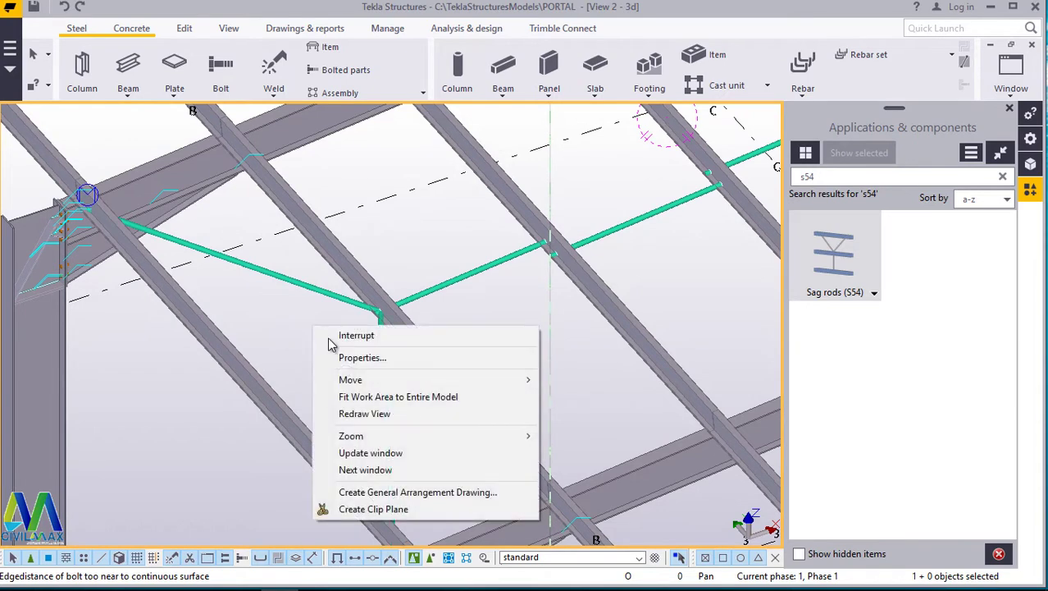
{"action": "left_click", "coordinate": [356, 335]}
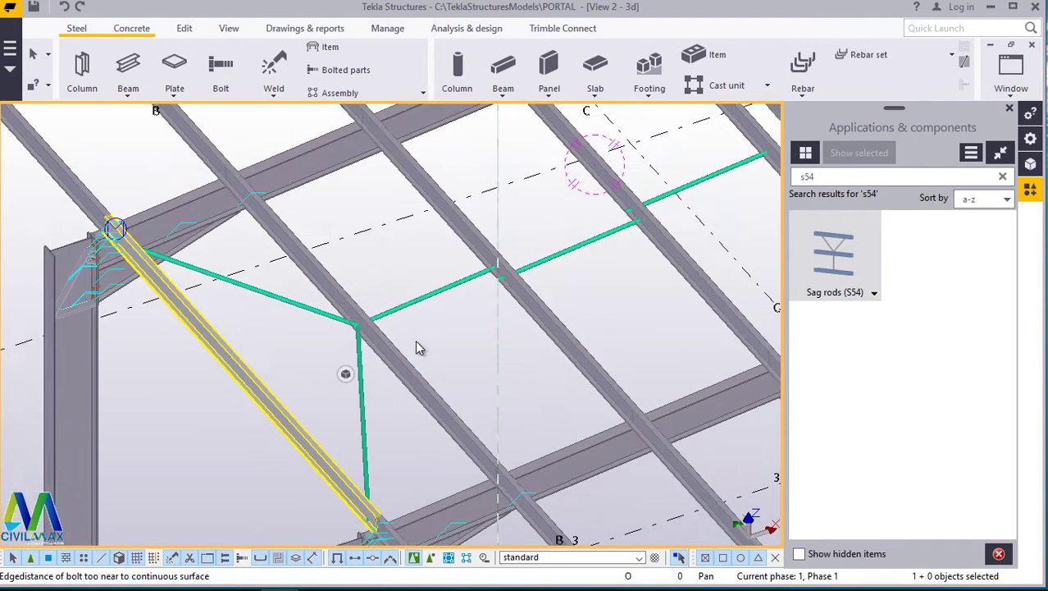
{"action": "scroll", "coordinate": [573, 244], "scroll_direction": "up", "scroll_amount": 8}
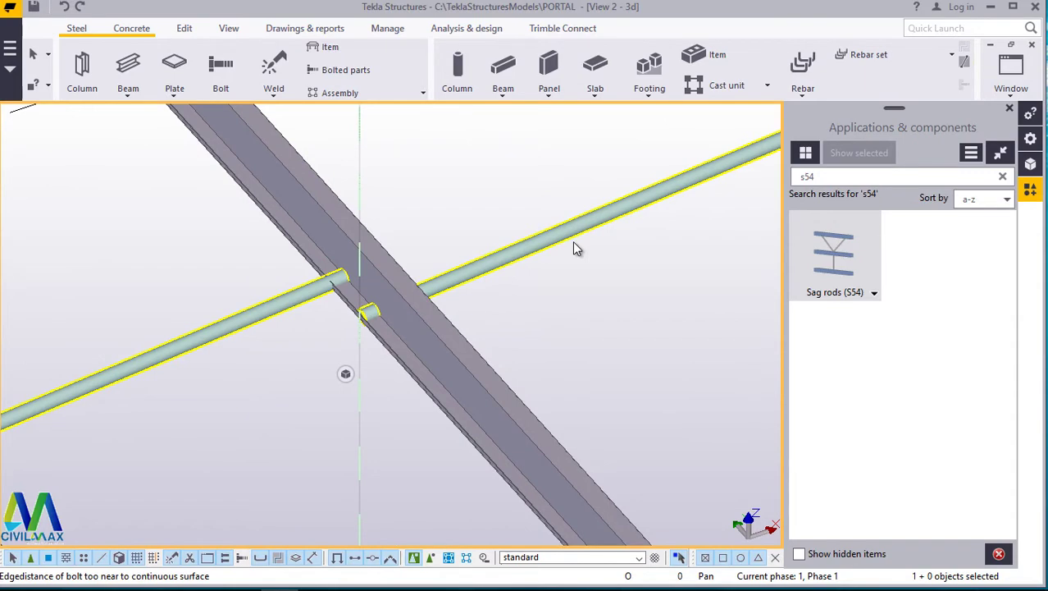
{"action": "scroll", "coordinate": [573, 244], "scroll_direction": "down", "scroll_amount": 3}
{"action": "left_click", "coordinate": [467, 300]}
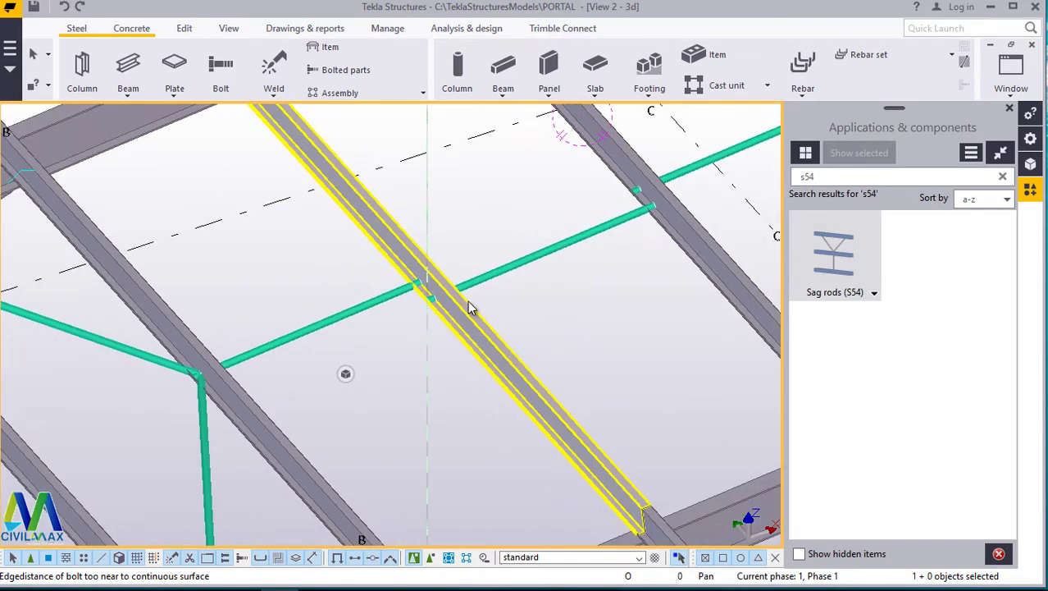
{"action": "middle_click_drag", "start_coordinate": [468, 300], "coordinate": [227, 376]}
{"action": "left_click", "coordinate": [220, 382]}
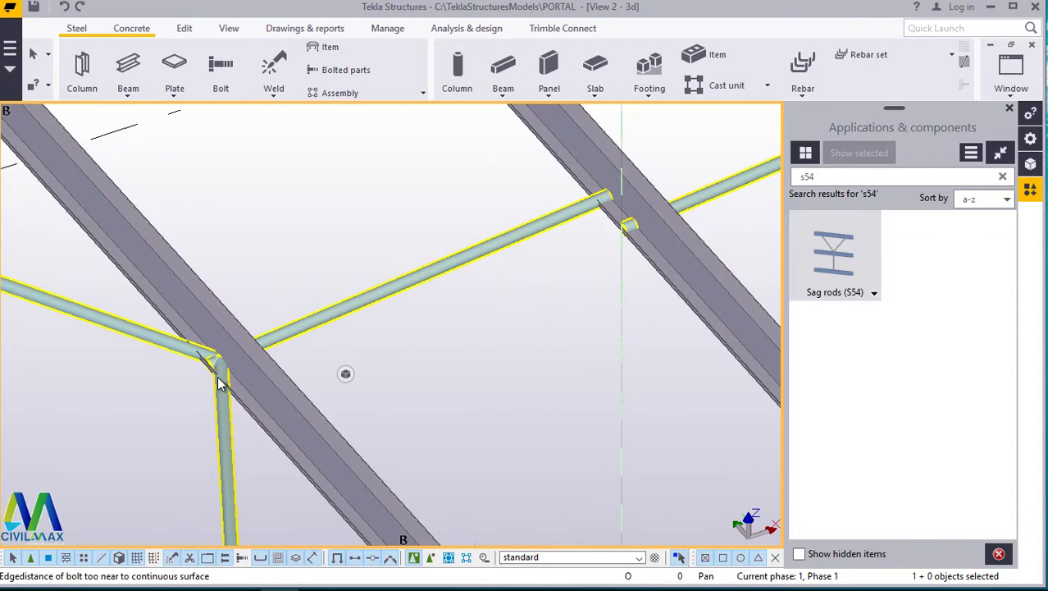
{"action": "scroll", "coordinate": [218, 378], "scroll_direction": "up", "scroll_amount": 3}
{"action": "left_click", "coordinate": [307, 374]}
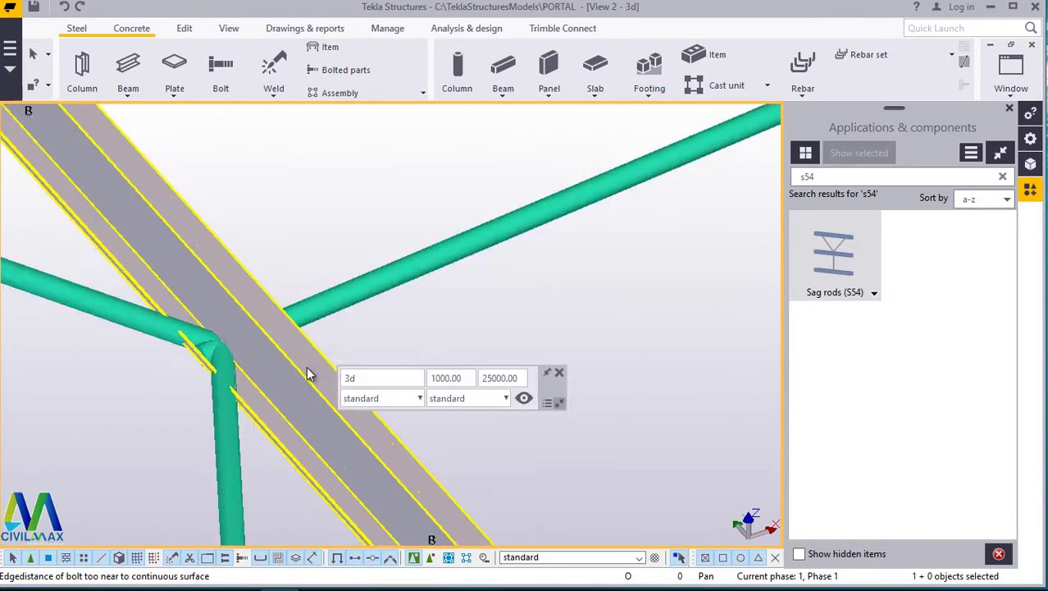
{"action": "scroll", "coordinate": [307, 374], "scroll_direction": "down", "scroll_amount": 3}
{"action": "scroll", "coordinate": [337, 307], "scroll_direction": "up", "scroll_amount": 1}
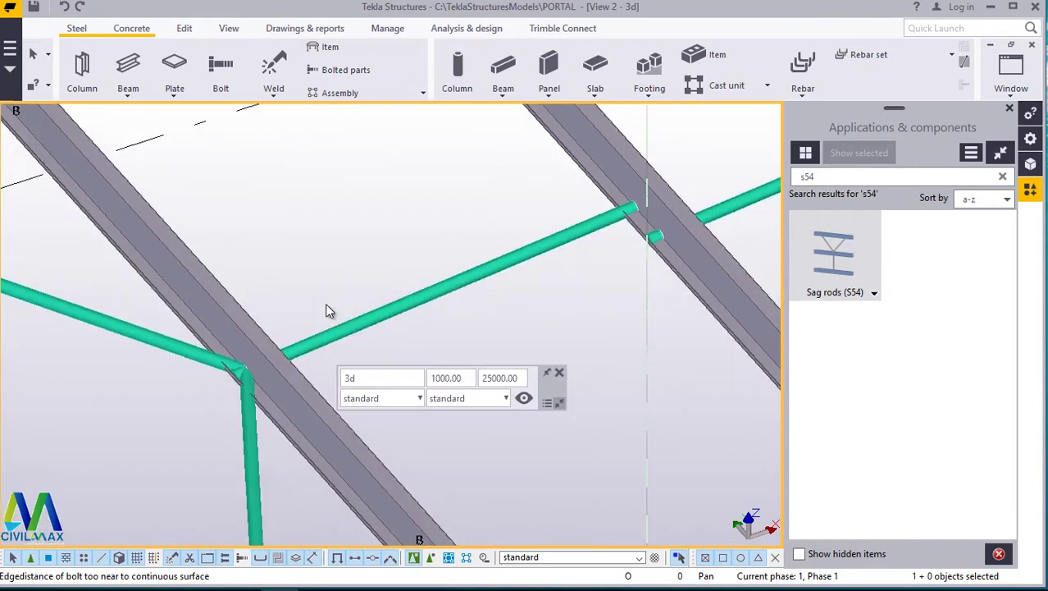
{"action": "scroll", "coordinate": [327, 308], "scroll_direction": "down", "scroll_amount": 3}
{"action": "left_click", "coordinate": [607, 216]}
{"action": "scroll", "coordinate": [607, 216], "scroll_direction": "up", "scroll_amount": 2}
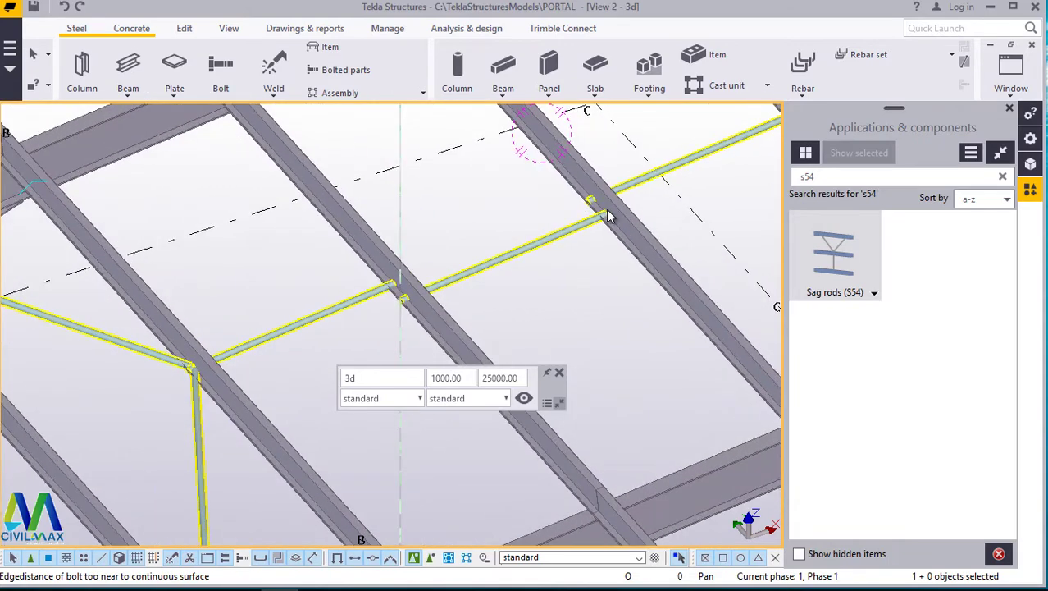
{"action": "scroll", "coordinate": [607, 216], "scroll_direction": "up", "scroll_amount": 6}
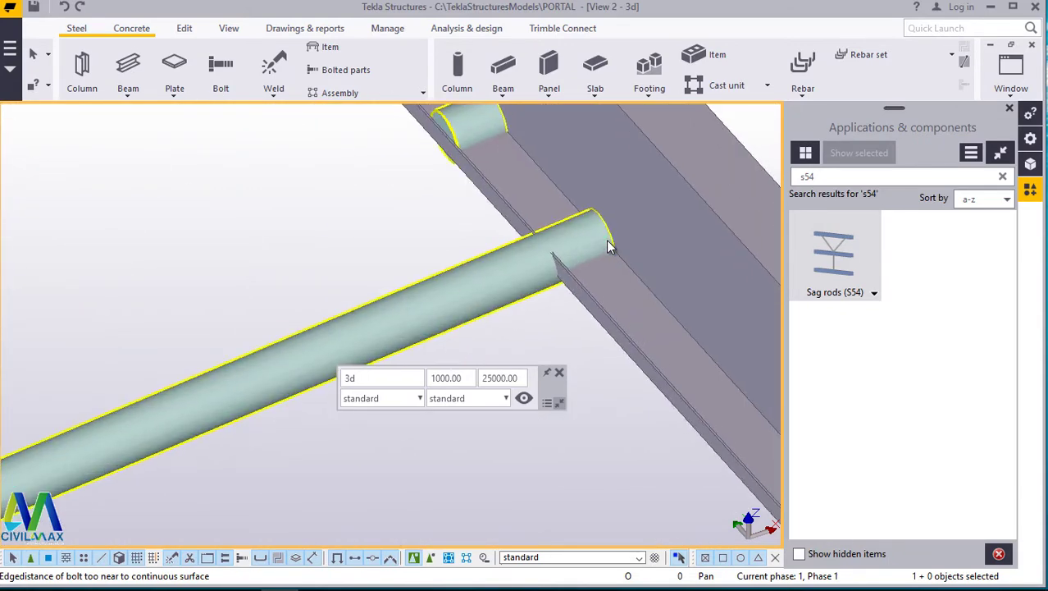
{"action": "scroll", "coordinate": [609, 248], "scroll_direction": "down", "scroll_amount": 3}
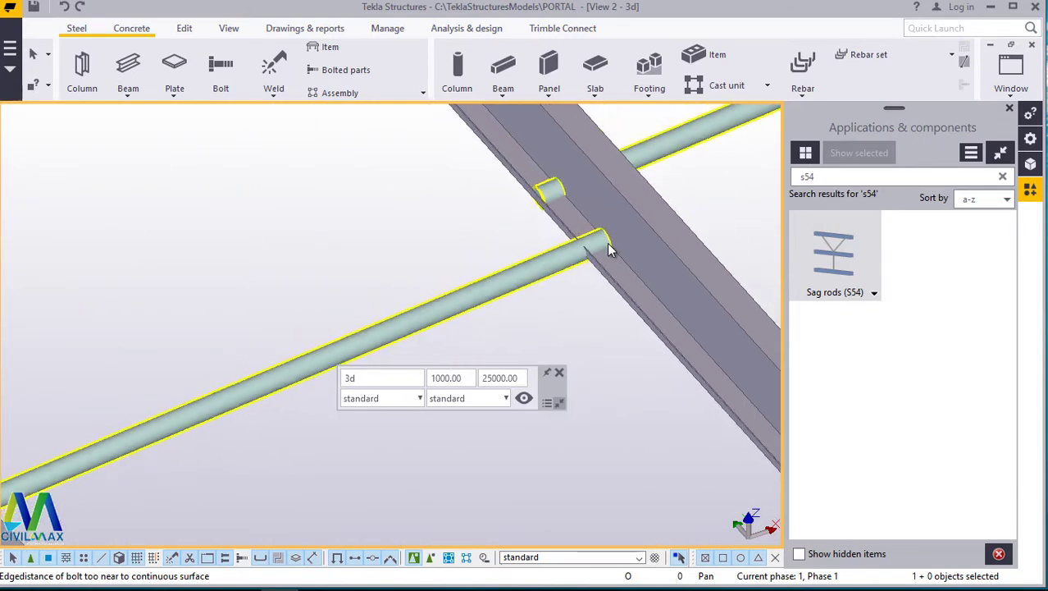
{"action": "scroll", "coordinate": [607, 246], "scroll_direction": "down", "scroll_amount": 4}
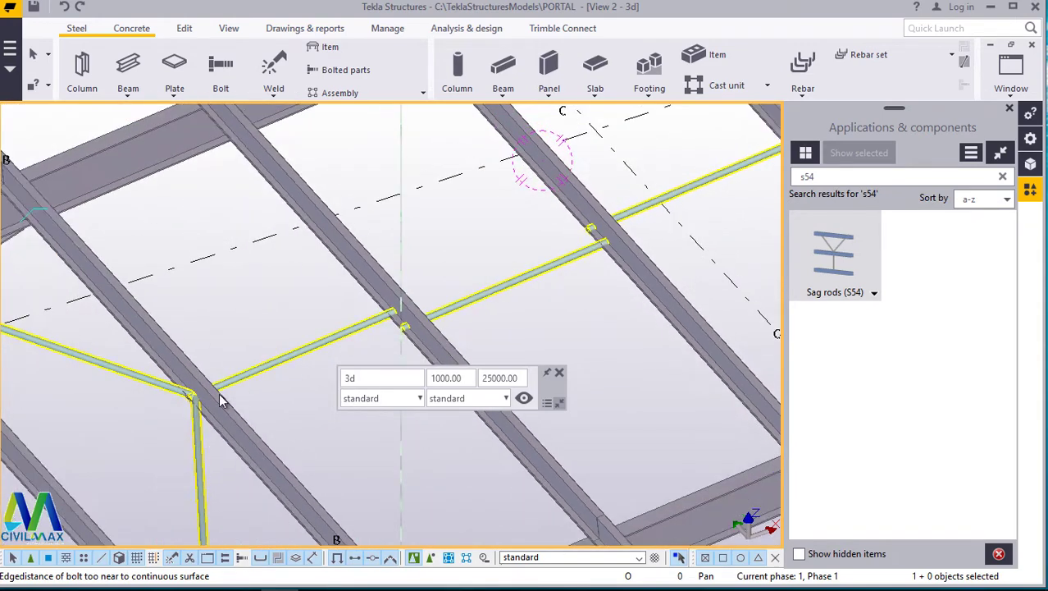
{"action": "scroll", "coordinate": [220, 400], "scroll_direction": "up", "scroll_amount": 3}
{"action": "scroll", "coordinate": [273, 308], "scroll_direction": "down", "scroll_amount": 4}
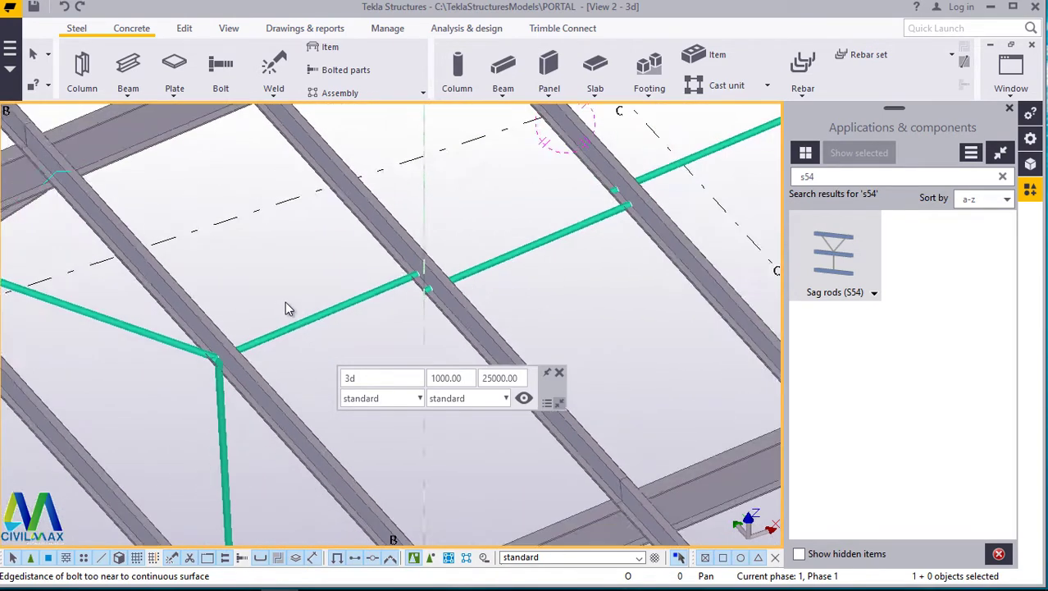
{"action": "scroll", "coordinate": [246, 336], "scroll_direction": "down", "scroll_amount": 1}
{"action": "scroll", "coordinate": [132, 328], "scroll_direction": "up", "scroll_amount": 2}
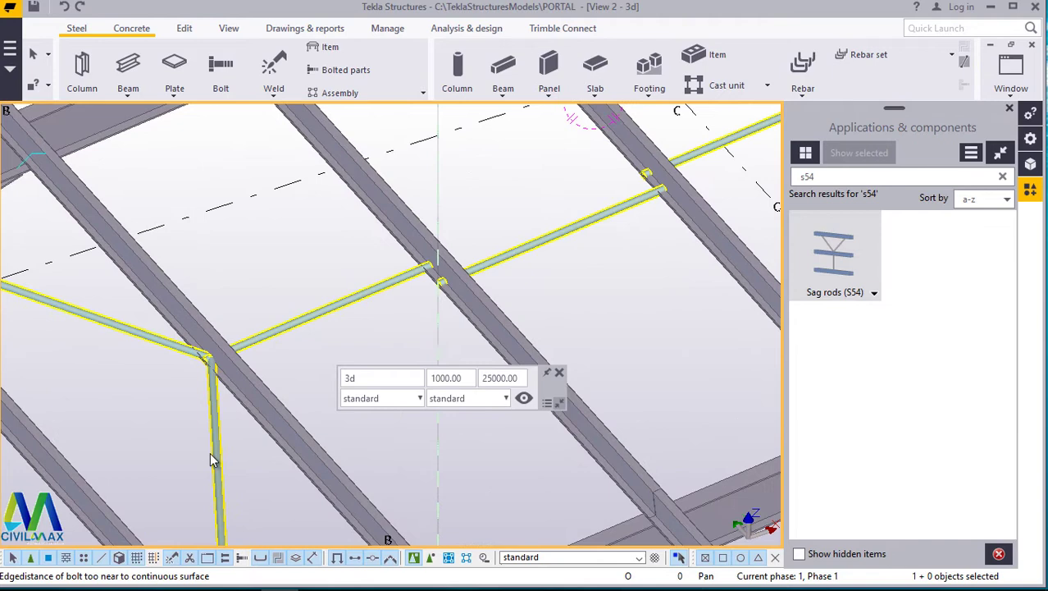
{"action": "scroll", "coordinate": [214, 410], "scroll_direction": "down", "scroll_amount": 2}
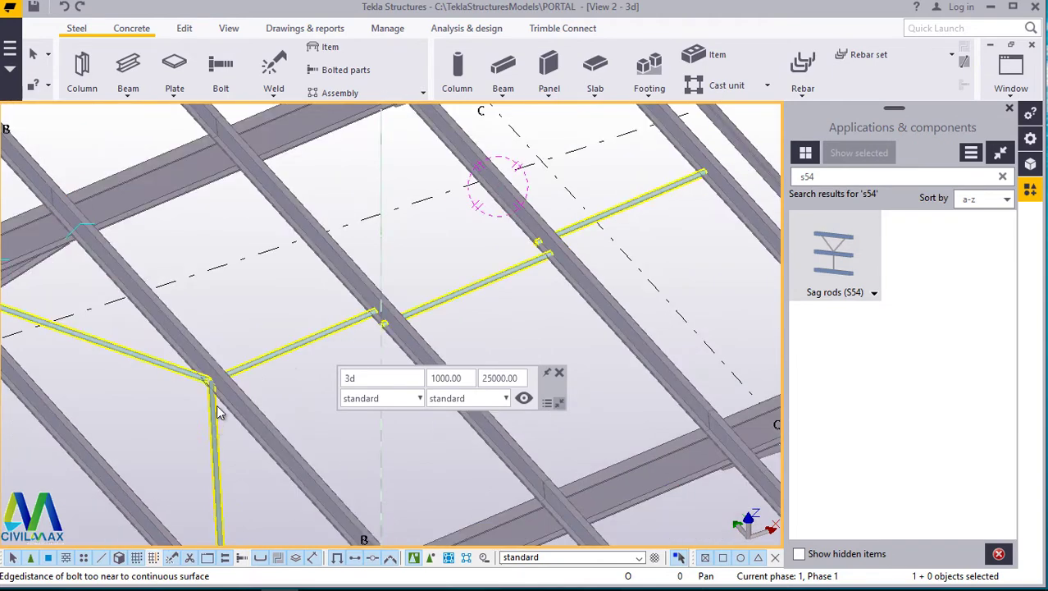
Open the existing sag rods' properties and keep the 'standard' preset
{"action": "double_click", "coordinate": [293, 353]}
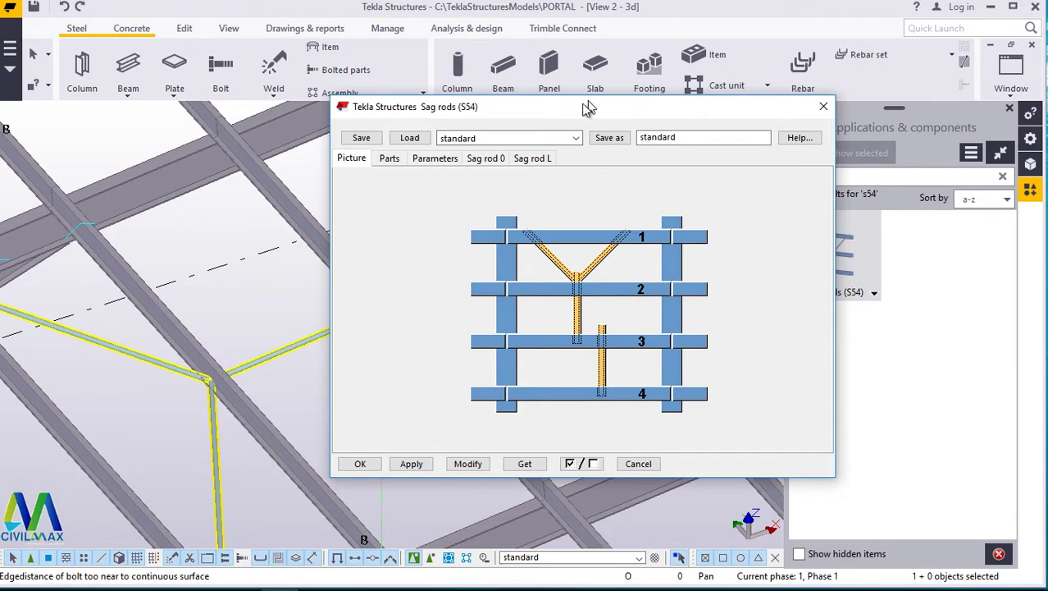
{"action": "left_click_drag", "start_coordinate": [587, 106], "coordinate": [675, 79]}
{"action": "left_click", "coordinate": [665, 110]}
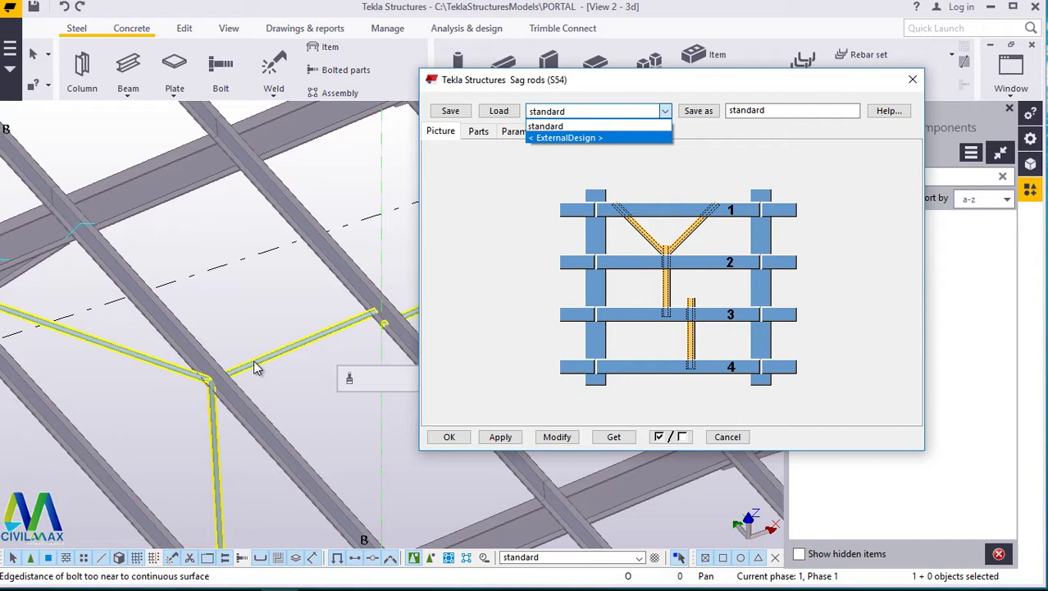
{"action": "left_click", "coordinate": [539, 176]}
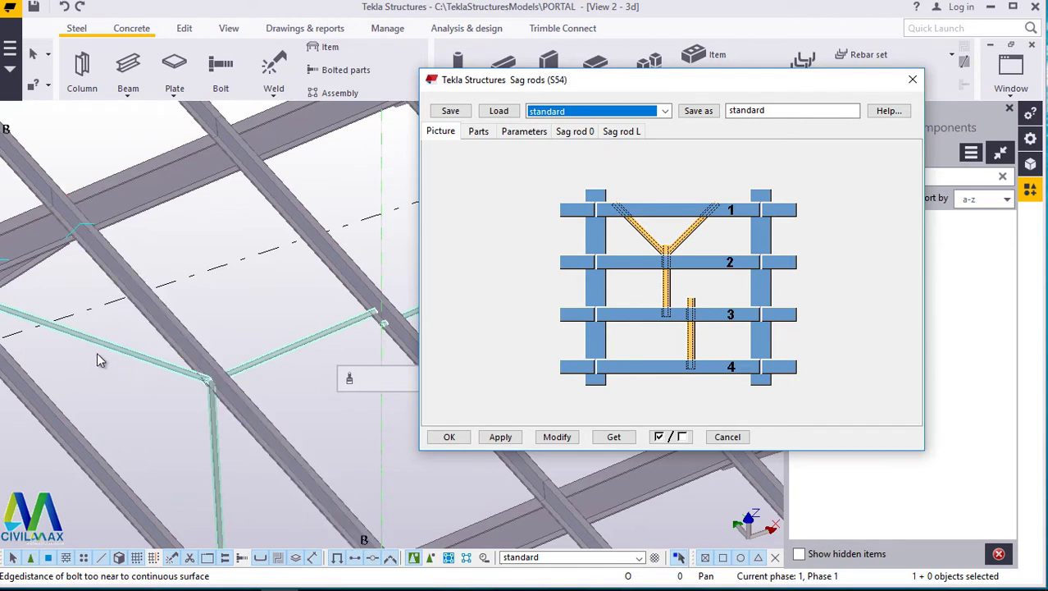
Review the Parts, Parameters, Sag rod 0 and Sag rod L tabs, ending on Parts
{"action": "left_click", "coordinate": [479, 132]}
{"action": "left_click", "coordinate": [529, 132]}
{"action": "left_click", "coordinate": [576, 132]}
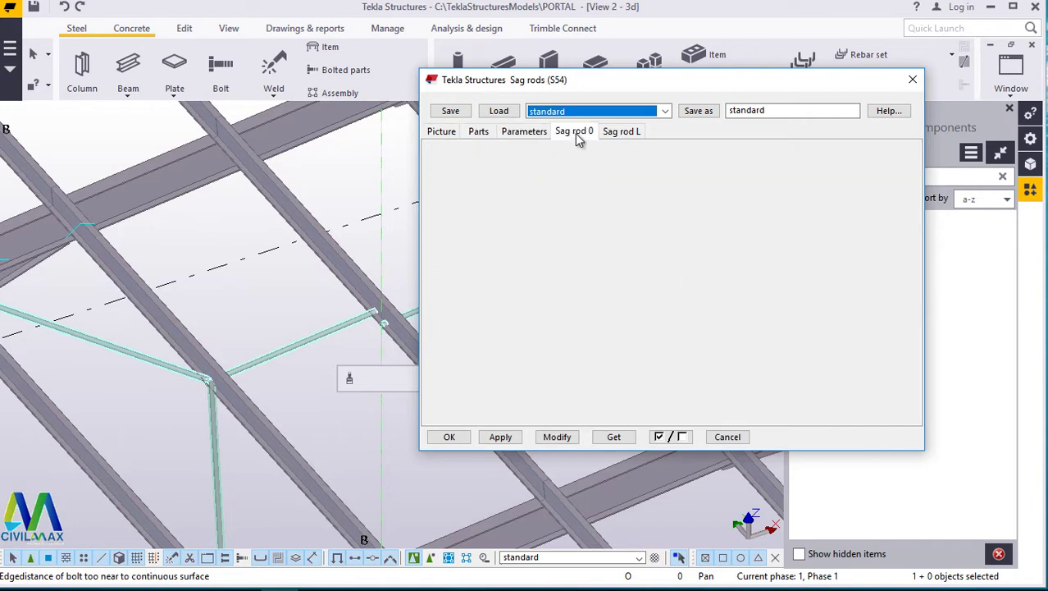
{"action": "left_click", "coordinate": [621, 134]}
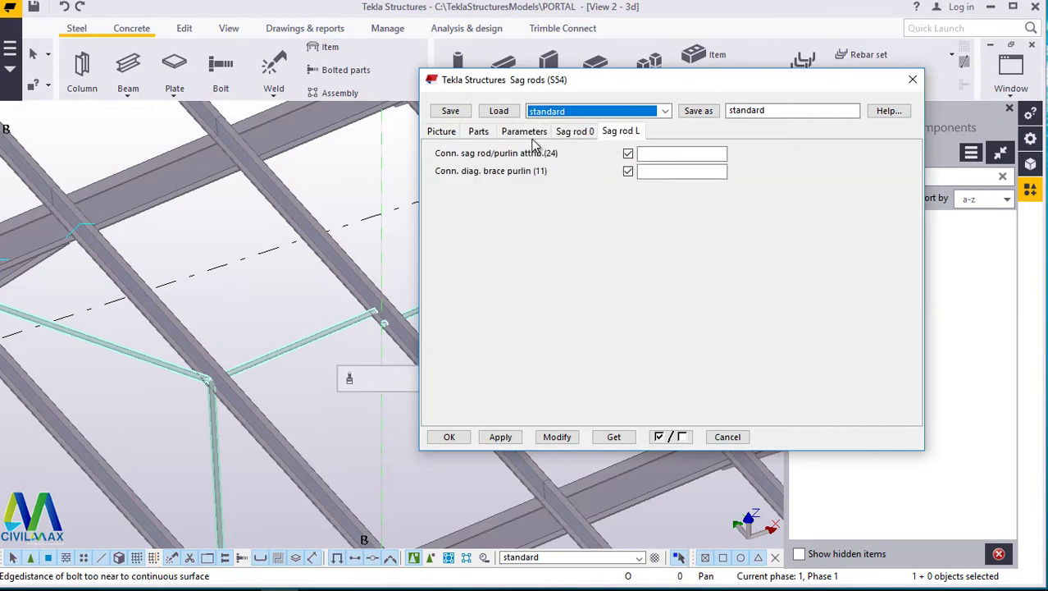
{"action": "left_click", "coordinate": [479, 134]}
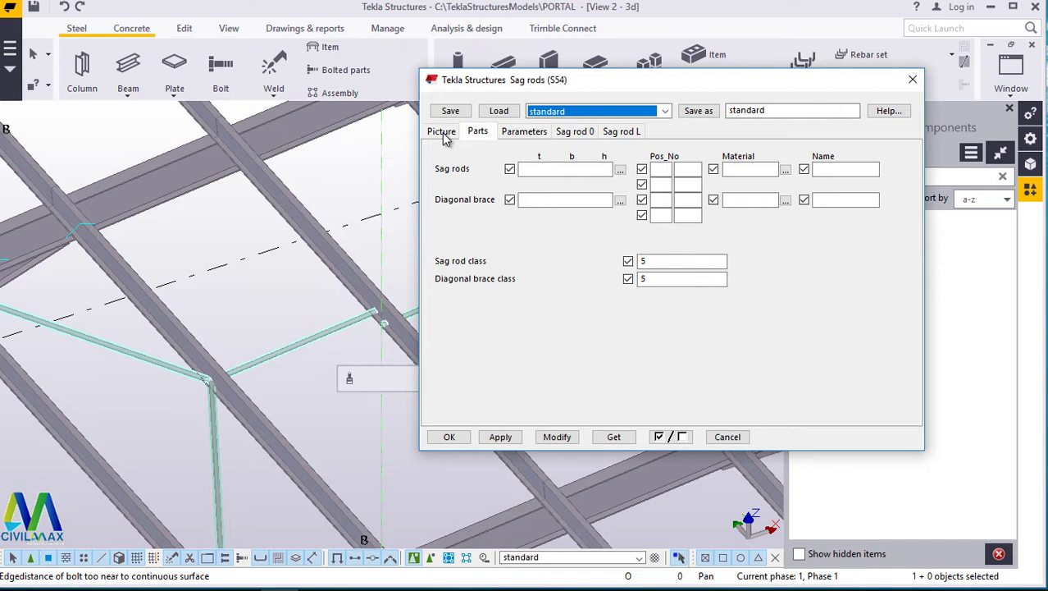
Assign the D50 circular round-bar profile, 50 mm diameter, to the sag rods
{"action": "left_click", "coordinate": [441, 133]}
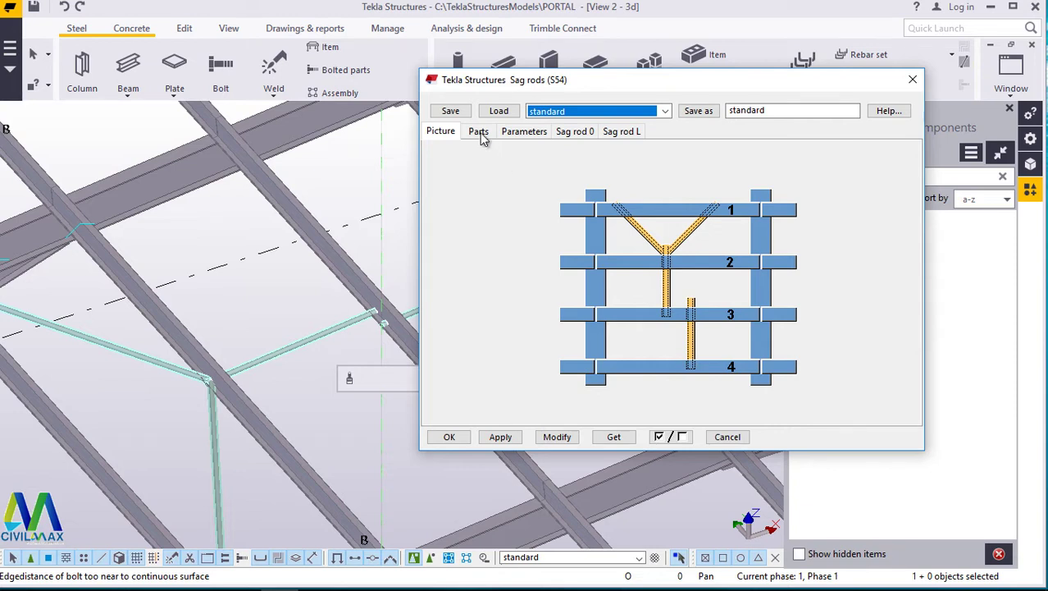
{"action": "left_click", "coordinate": [479, 133]}
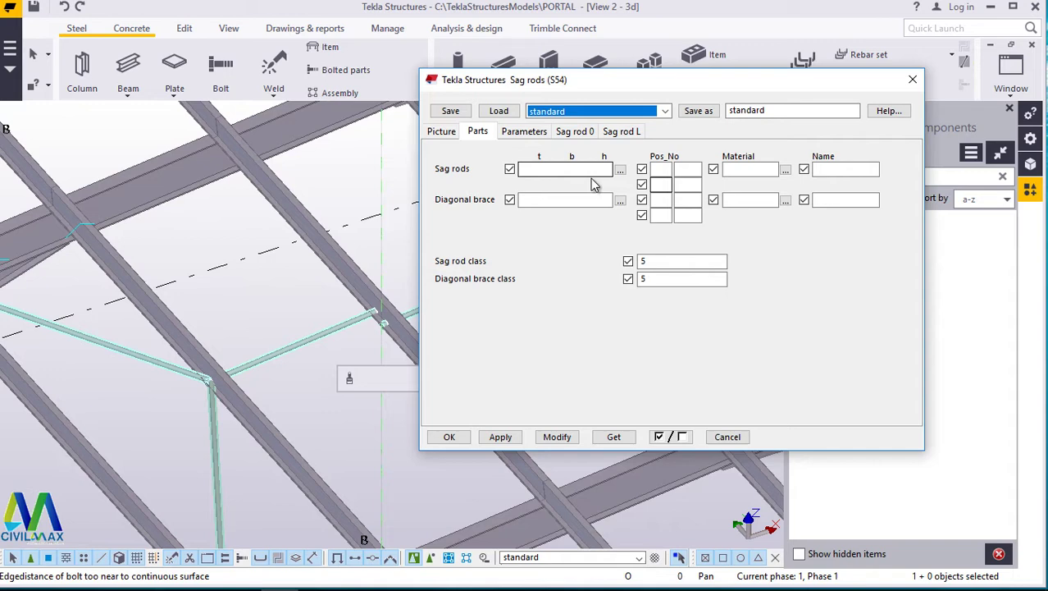
{"action": "left_click", "coordinate": [622, 169]}
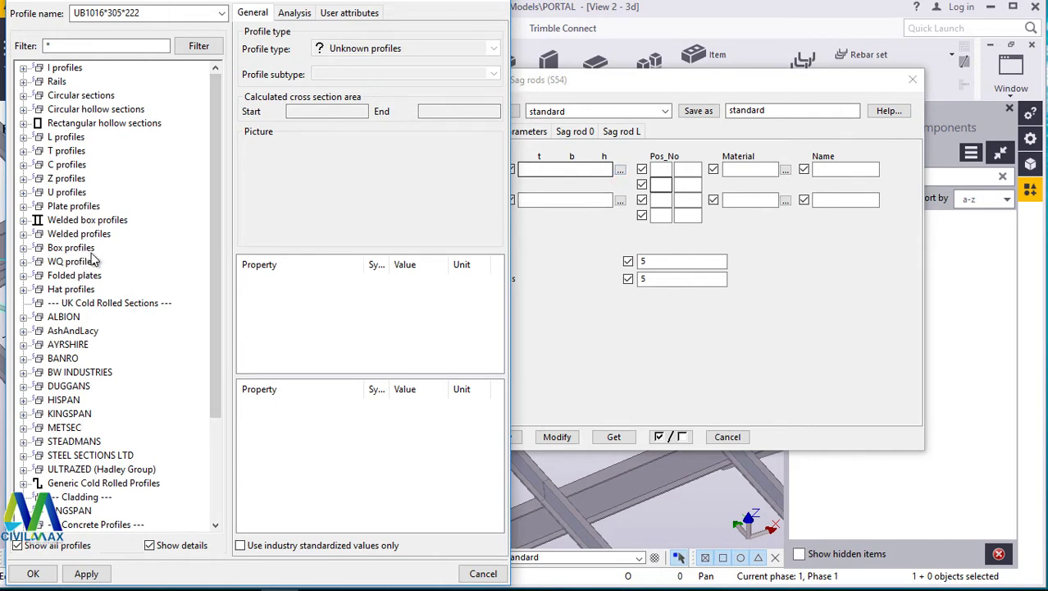
{"action": "left_click", "coordinate": [24, 96]}
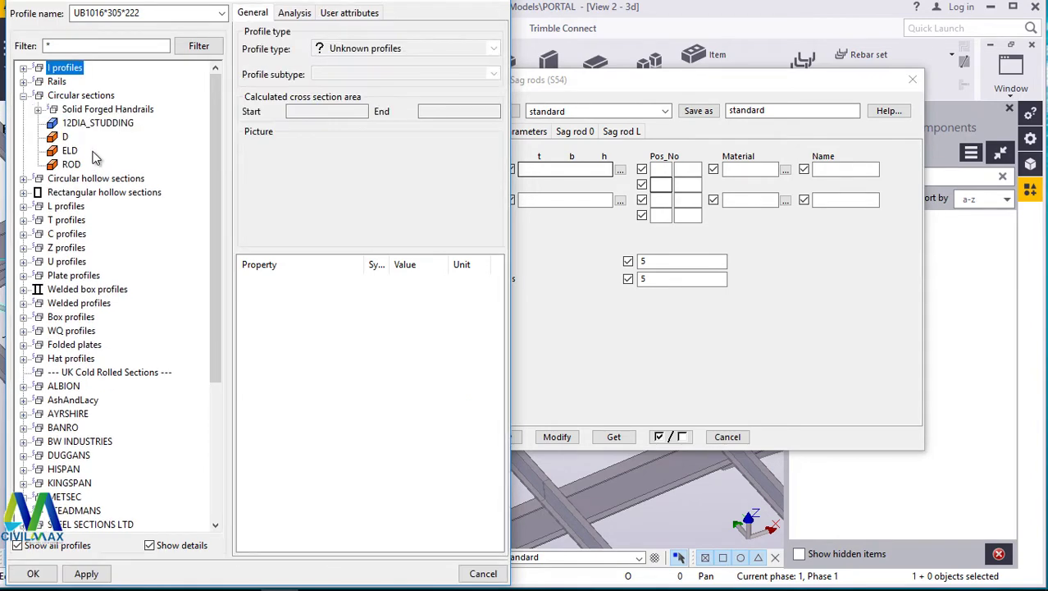
{"action": "left_click", "coordinate": [65, 137]}
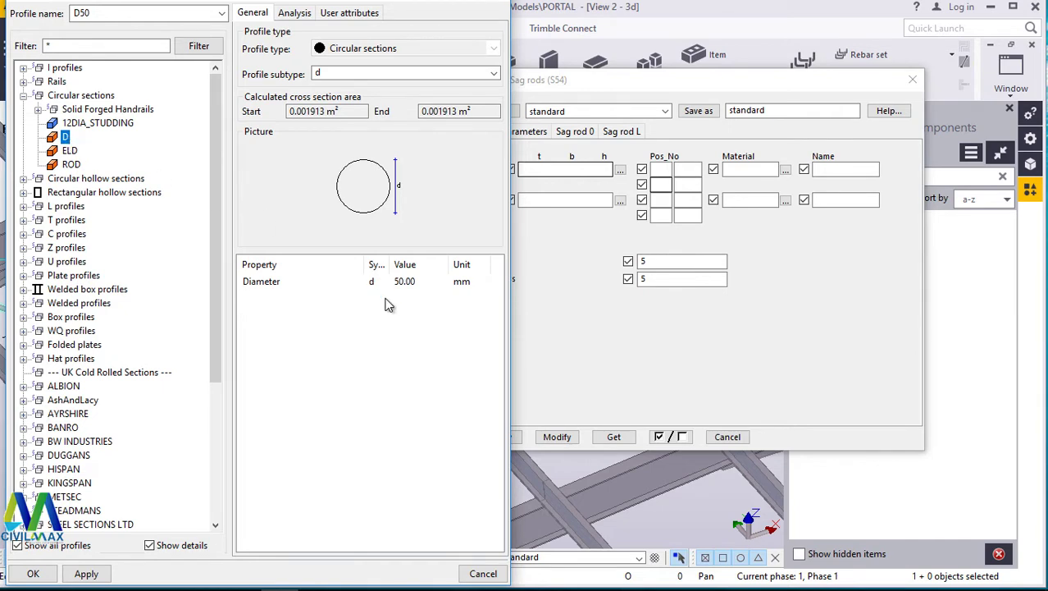
{"action": "double_click", "coordinate": [403, 281]}
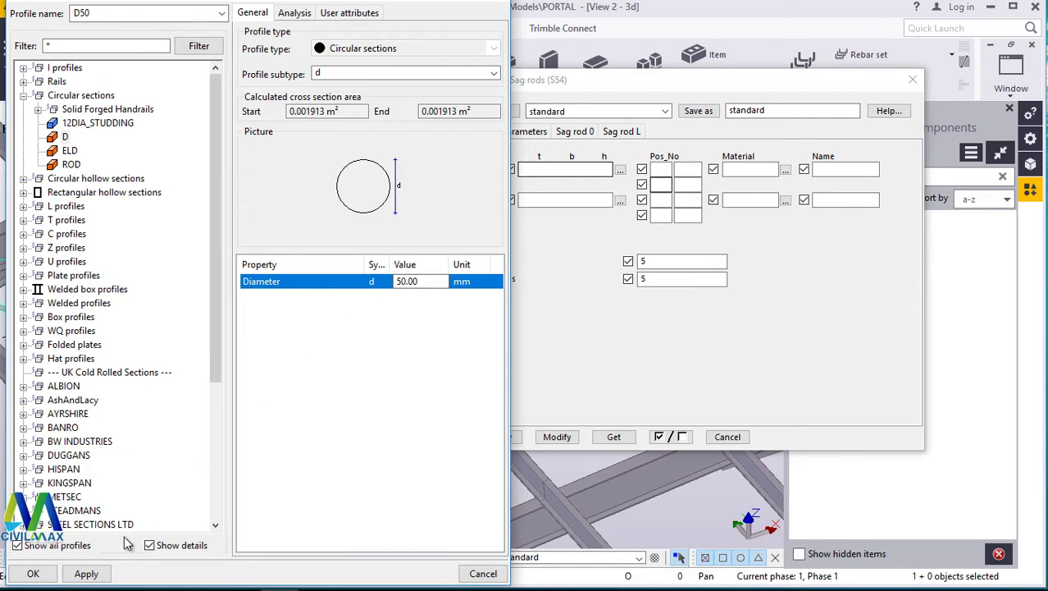
{"action": "left_click", "coordinate": [86, 573]}
{"action": "left_click", "coordinate": [42, 576]}
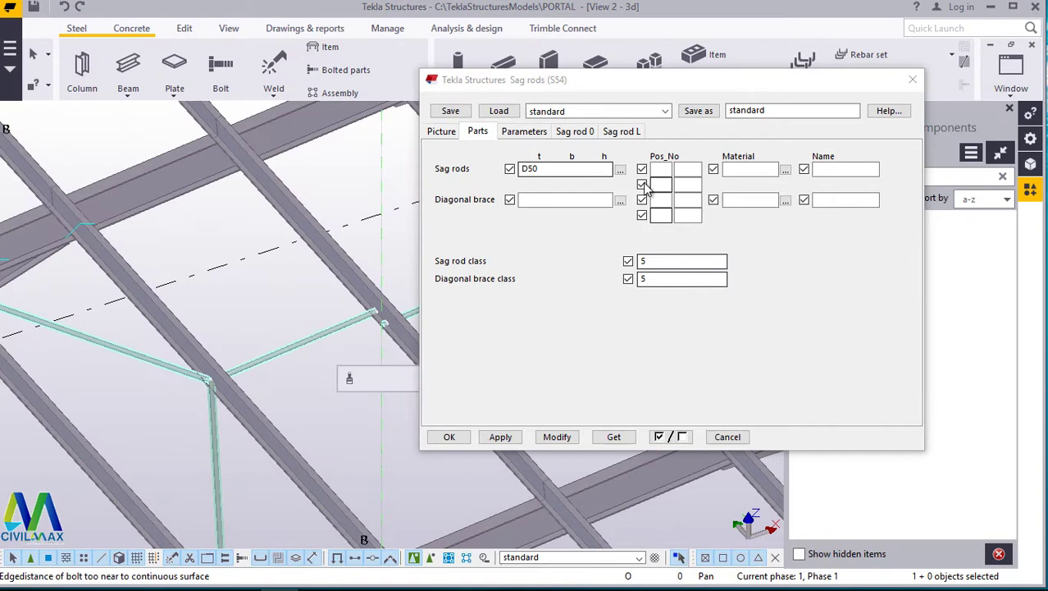
Change Distance from below purlin from 10 to 100 on the Parameters tab
{"action": "left_click", "coordinate": [527, 134]}
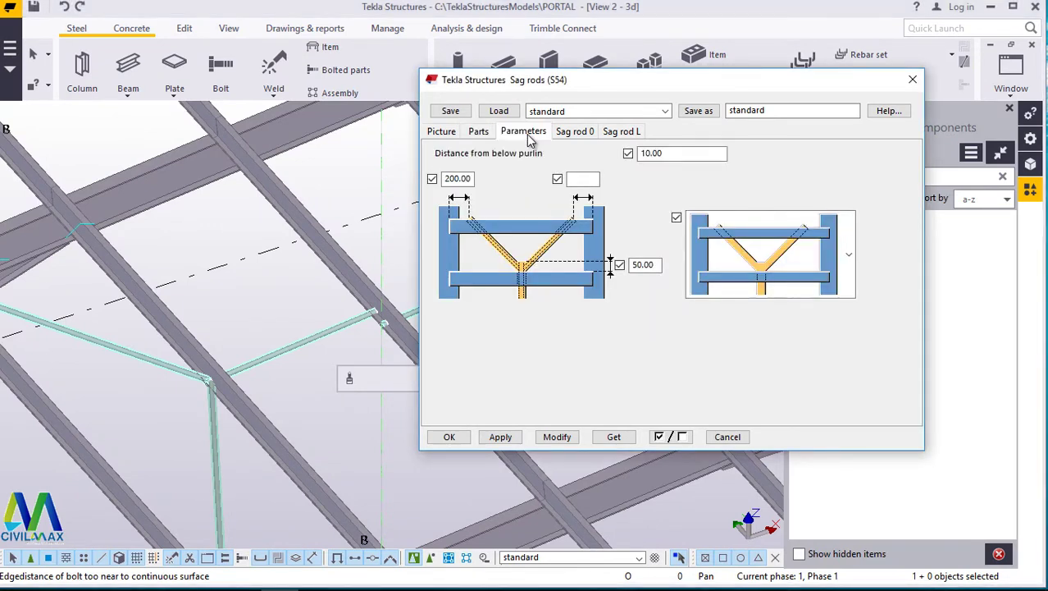
{"action": "scroll", "coordinate": [377, 322], "scroll_direction": "up", "scroll_amount": 5}
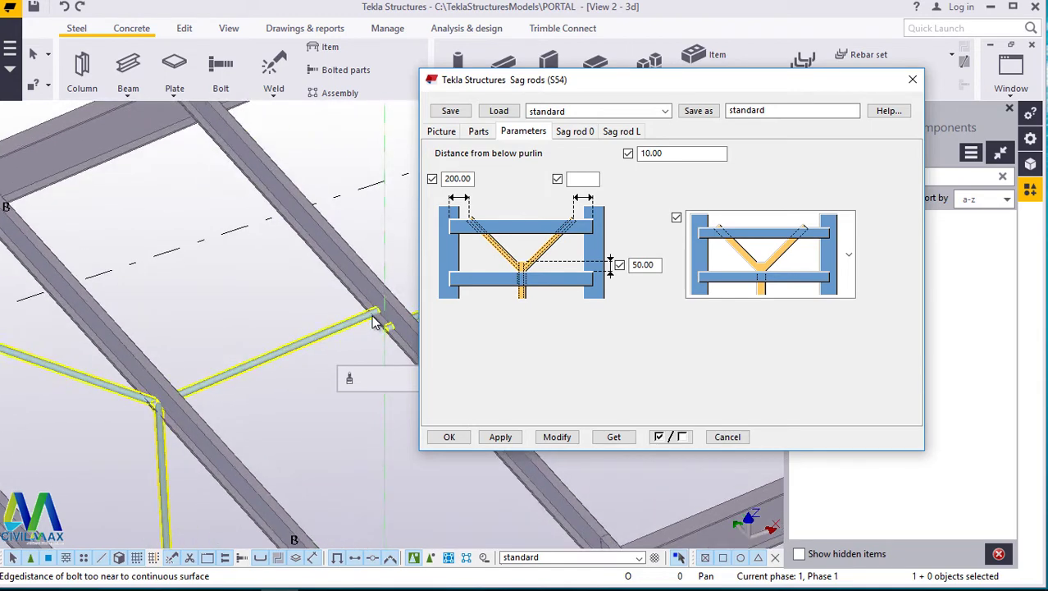
{"action": "scroll", "coordinate": [387, 322], "scroll_direction": "up", "scroll_amount": 2}
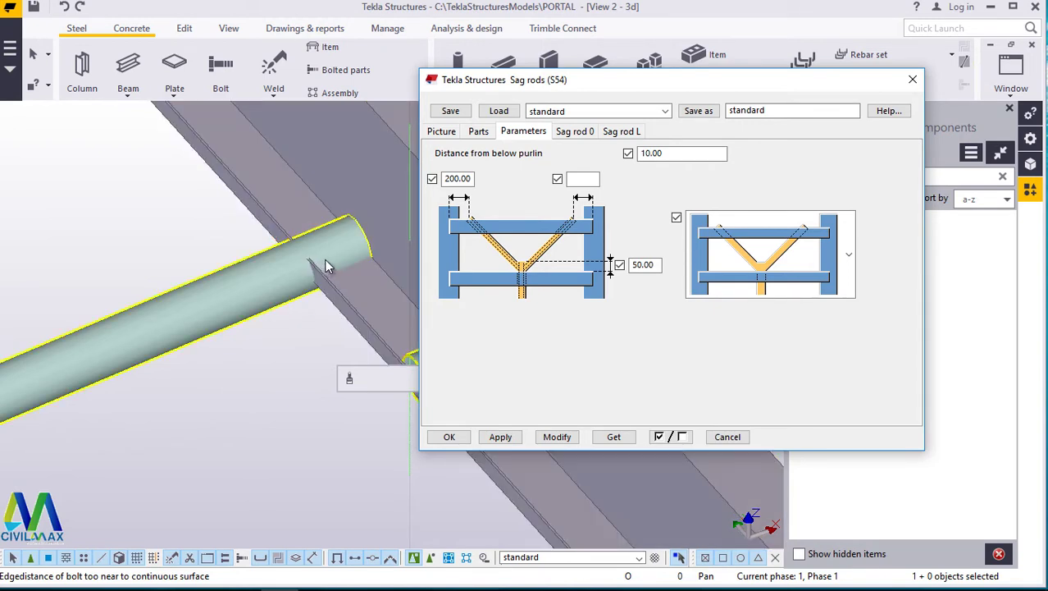
{"action": "scroll", "coordinate": [326, 271], "scroll_direction": "down", "scroll_amount": 3}
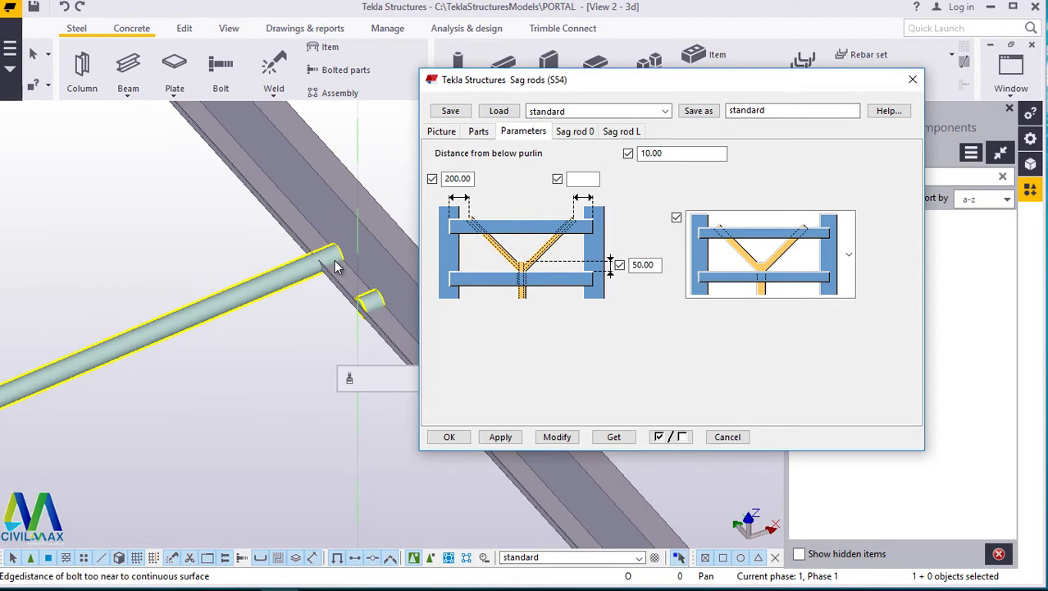
{"action": "scroll", "coordinate": [324, 266], "scroll_direction": "down", "scroll_amount": 5}
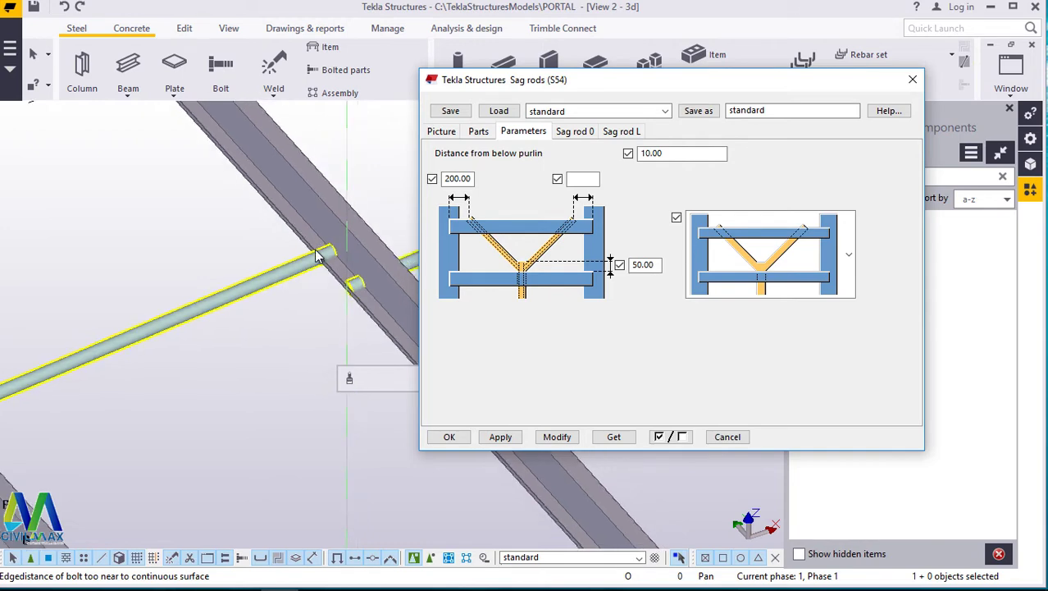
{"action": "scroll", "coordinate": [309, 262], "scroll_direction": "down", "scroll_amount": 2}
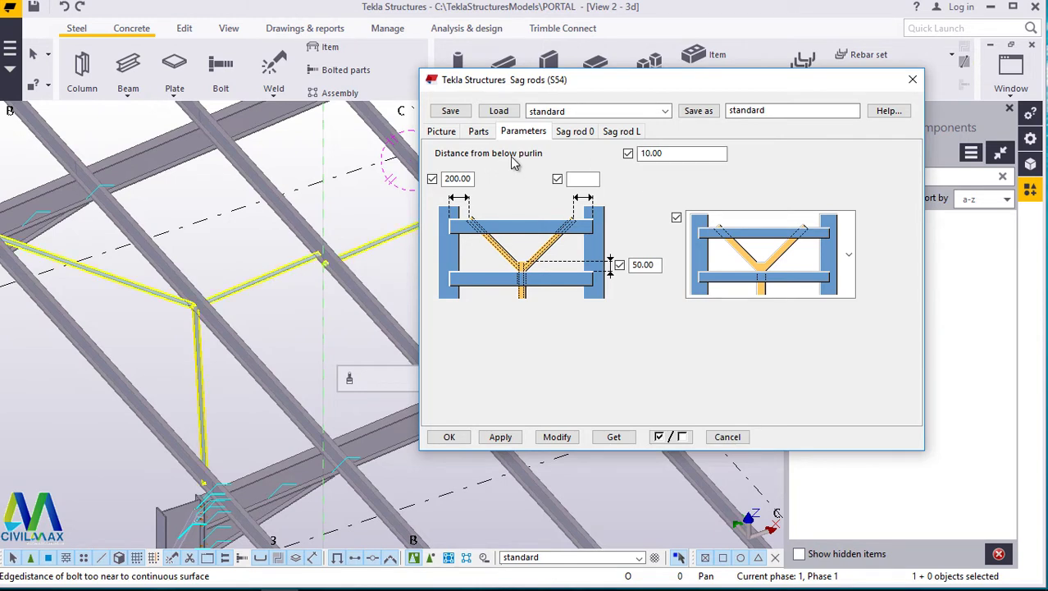
{"action": "left_click_drag", "start_coordinate": [663, 153], "coordinate": [639, 155]}
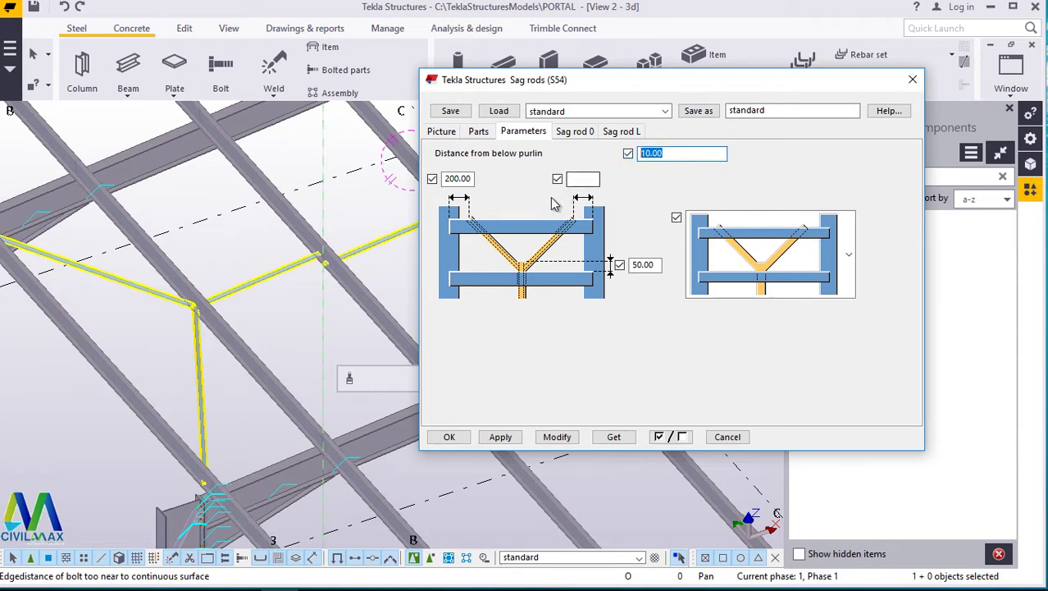
{"action": "scroll", "coordinate": [326, 279], "scroll_direction": "up", "scroll_amount": 6}
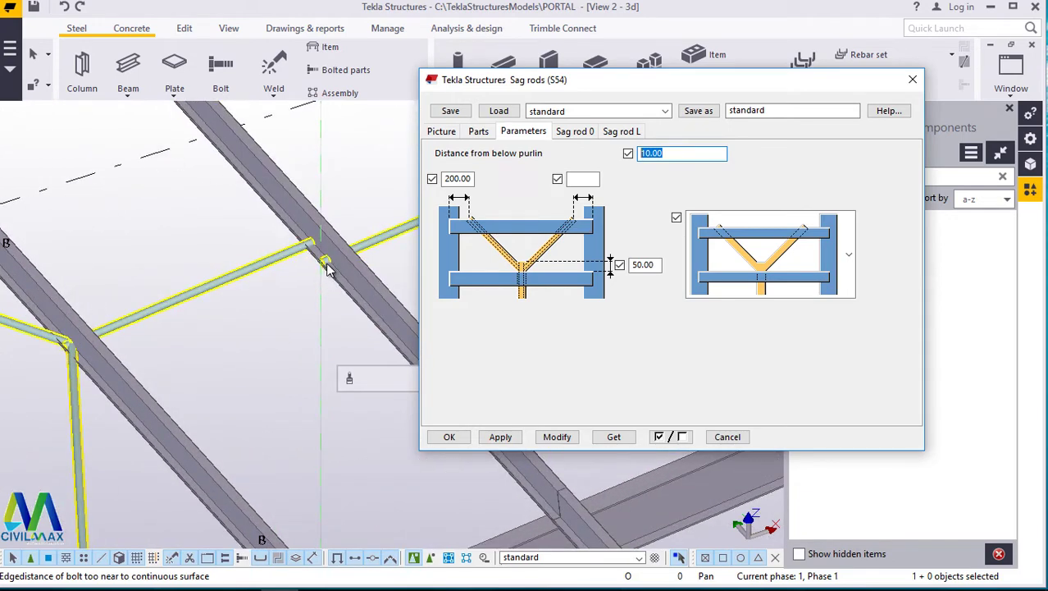
{"action": "scroll", "coordinate": [328, 272], "scroll_direction": "up", "scroll_amount": 4}
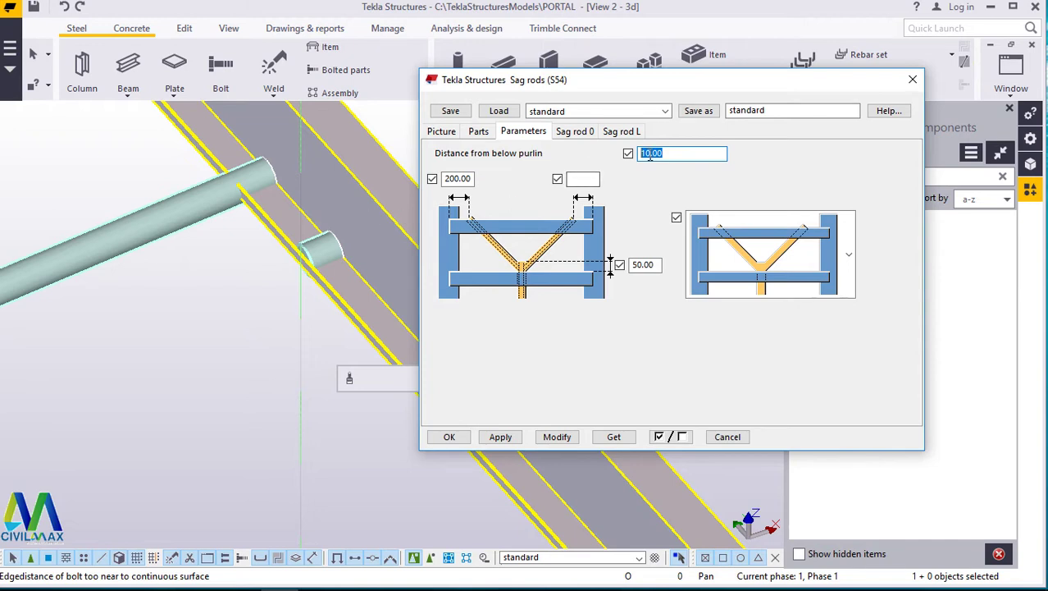
{"action": "type", "text": "100"}
{"action": "left_click", "coordinate": [558, 437]}
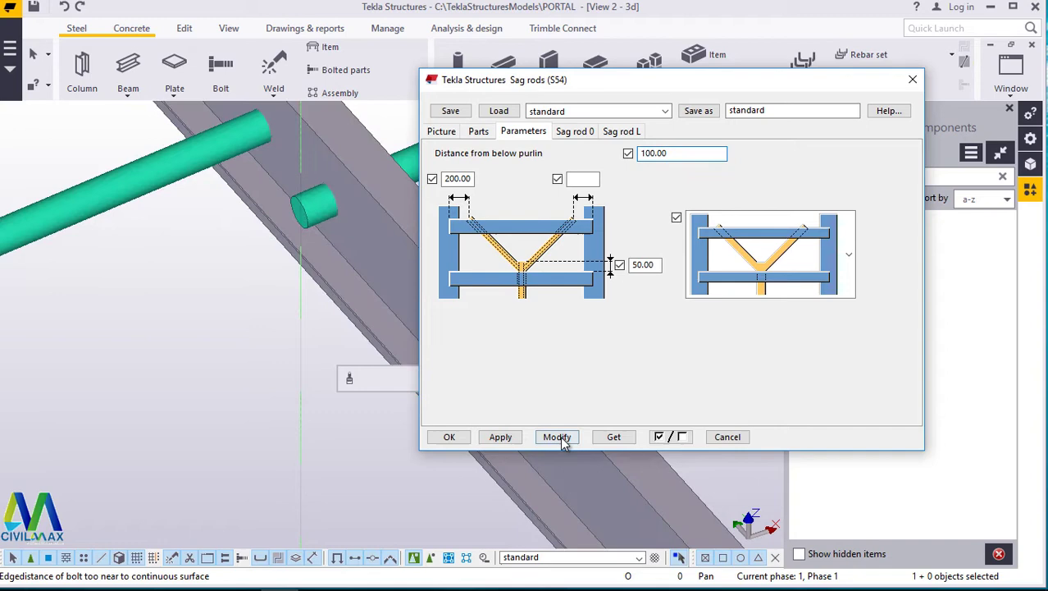
{"action": "scroll", "coordinate": [325, 271], "scroll_direction": "down", "scroll_amount": 3}
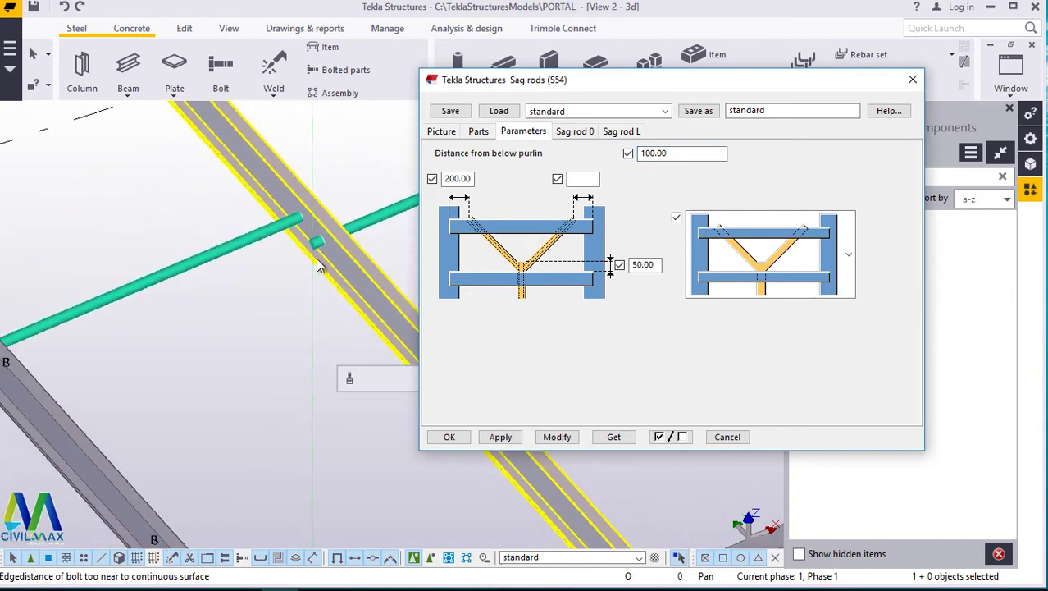
{"action": "scroll", "coordinate": [324, 254], "scroll_direction": "up", "scroll_amount": 2}
{"action": "scroll", "coordinate": [325, 254], "scroll_direction": "up", "scroll_amount": 5}
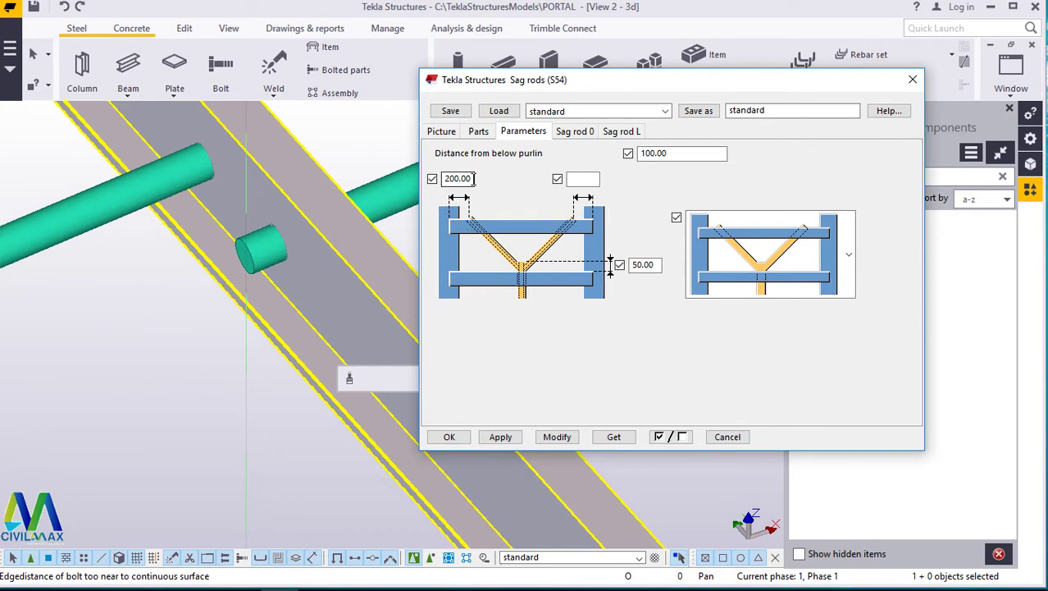
{"action": "left_click_drag", "start_coordinate": [473, 178], "coordinate": [444, 179]}
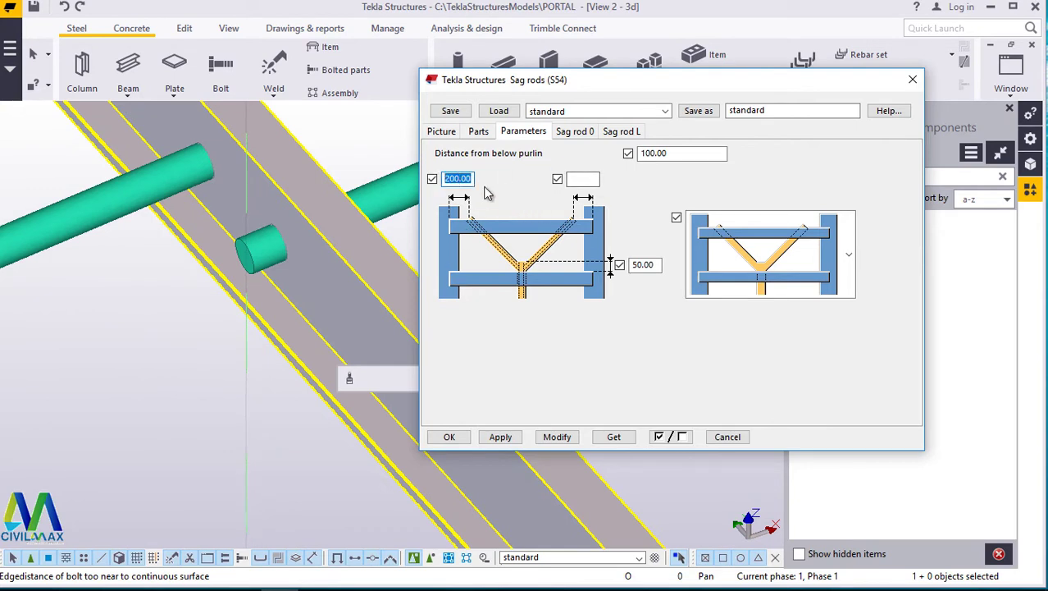
{"action": "left_click", "coordinate": [595, 178]}
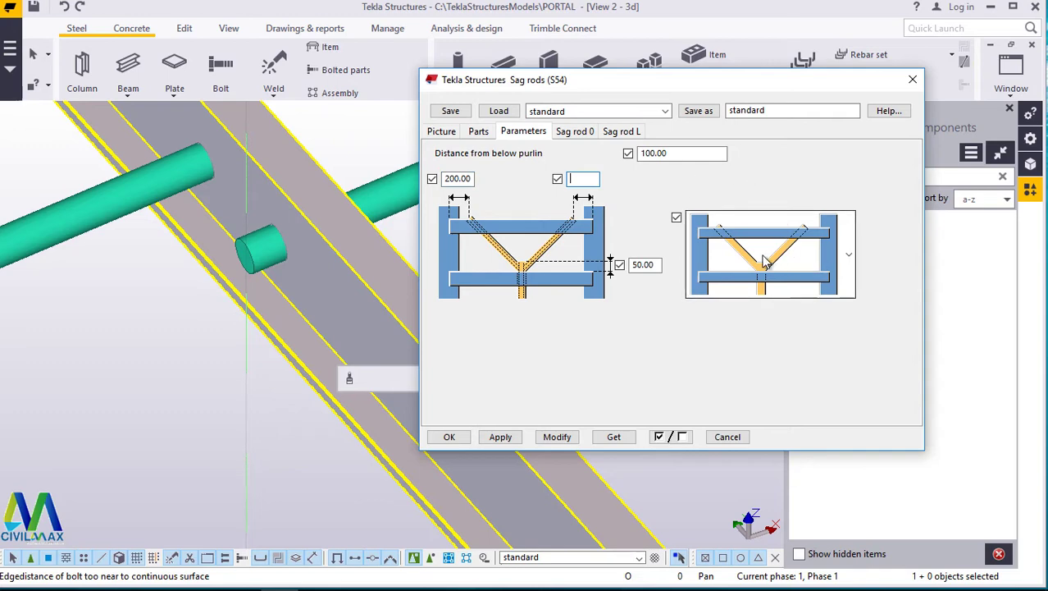
{"action": "scroll", "coordinate": [299, 225], "scroll_direction": "down", "scroll_amount": 1}
{"action": "scroll", "coordinate": [300, 226], "scroll_direction": "down", "scroll_amount": 8}
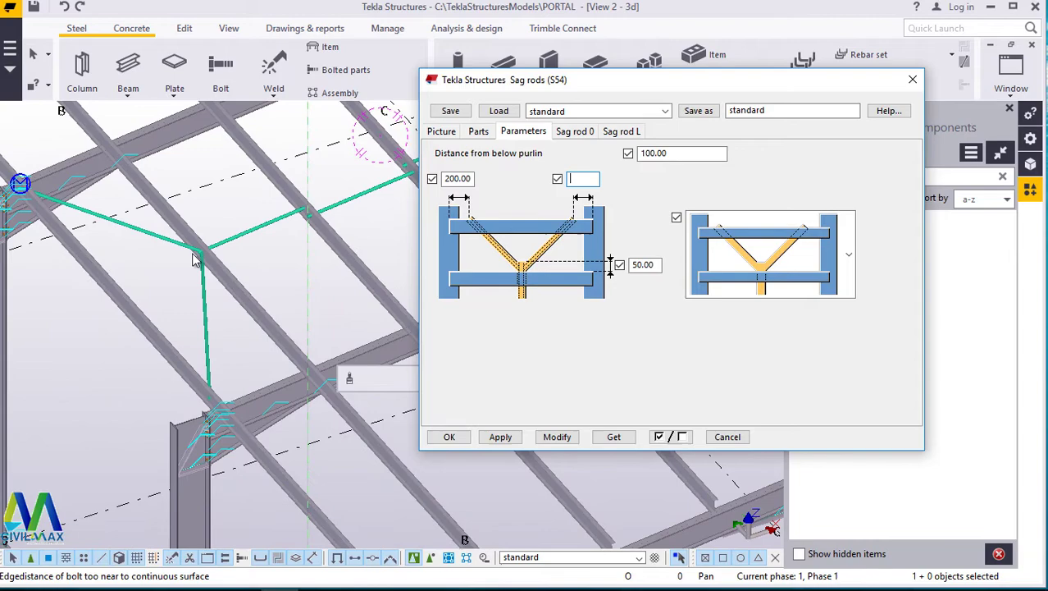
{"action": "scroll", "coordinate": [200, 245], "scroll_direction": "up", "scroll_amount": 5}
{"action": "scroll", "coordinate": [271, 250], "scroll_direction": "down", "scroll_amount": 5}
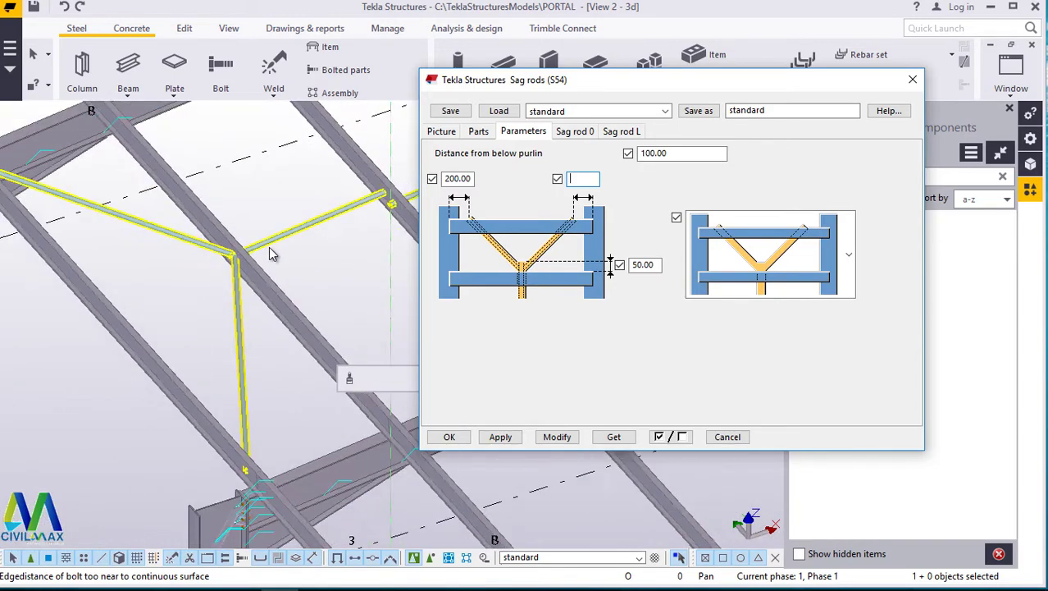
{"action": "scroll", "coordinate": [167, 250], "scroll_direction": "up", "scroll_amount": 2}
{"action": "scroll", "coordinate": [215, 299], "scroll_direction": "up", "scroll_amount": 4}
{"action": "scroll", "coordinate": [210, 292], "scroll_direction": "down", "scroll_amount": 6}
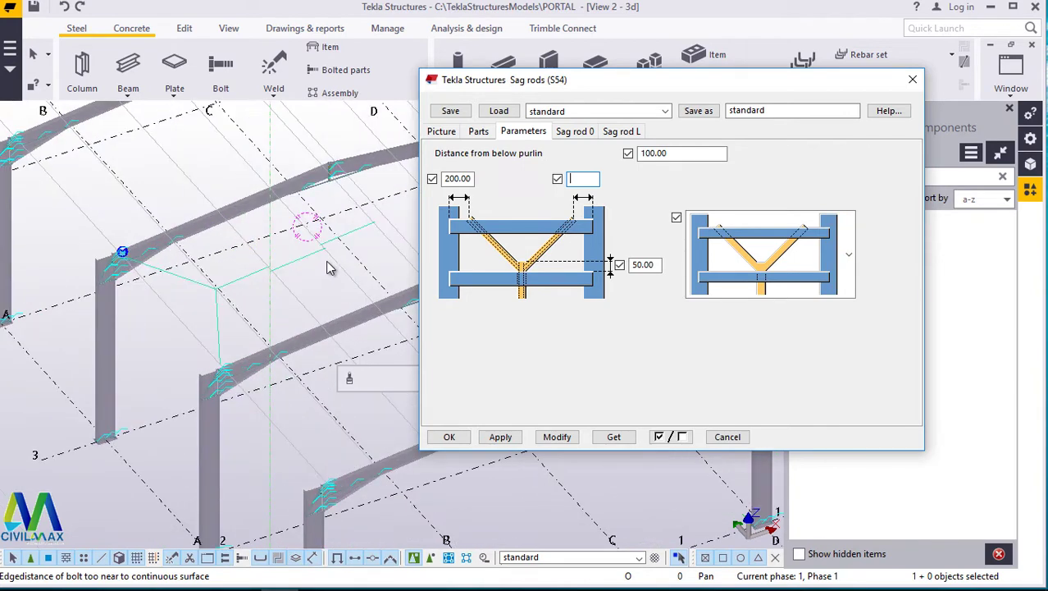
{"action": "scroll", "coordinate": [218, 294], "scroll_direction": "up", "scroll_amount": 5}
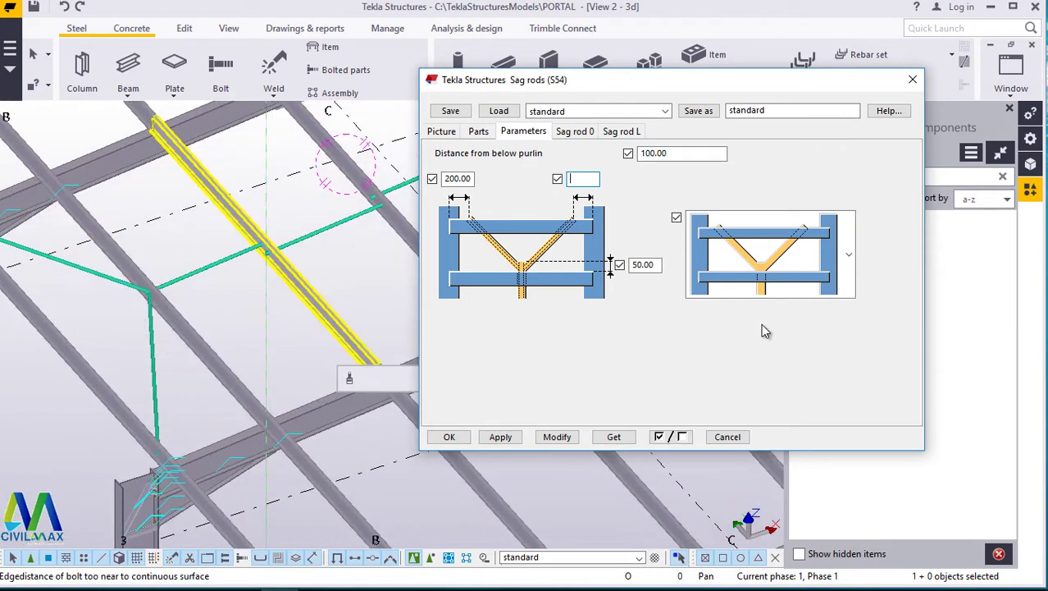
Apply the straight single-rod layout to the existing sag rods
{"action": "left_click", "coordinate": [850, 263]}
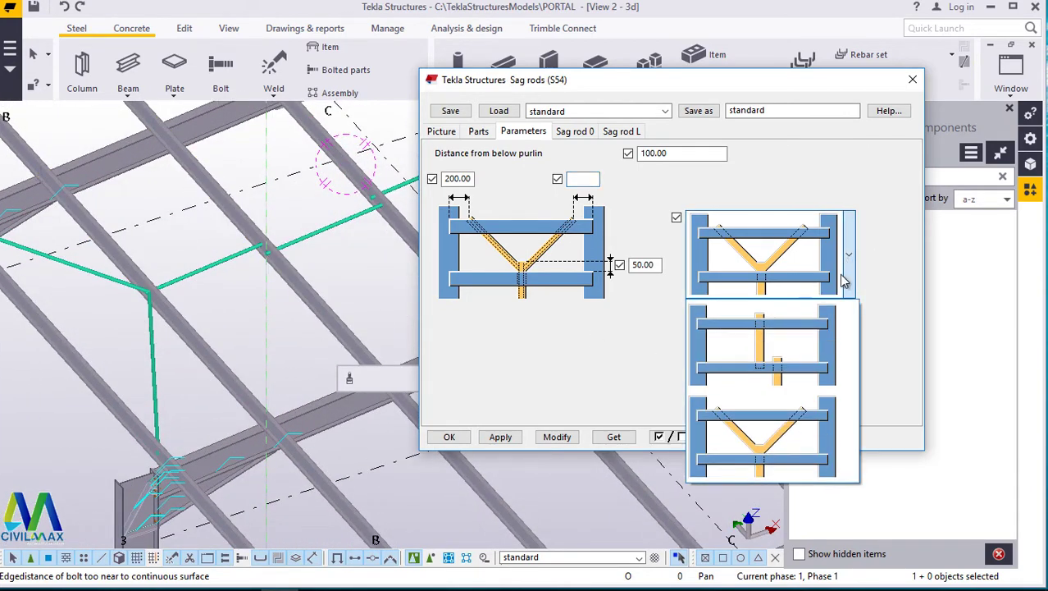
{"action": "left_click", "coordinate": [781, 345]}
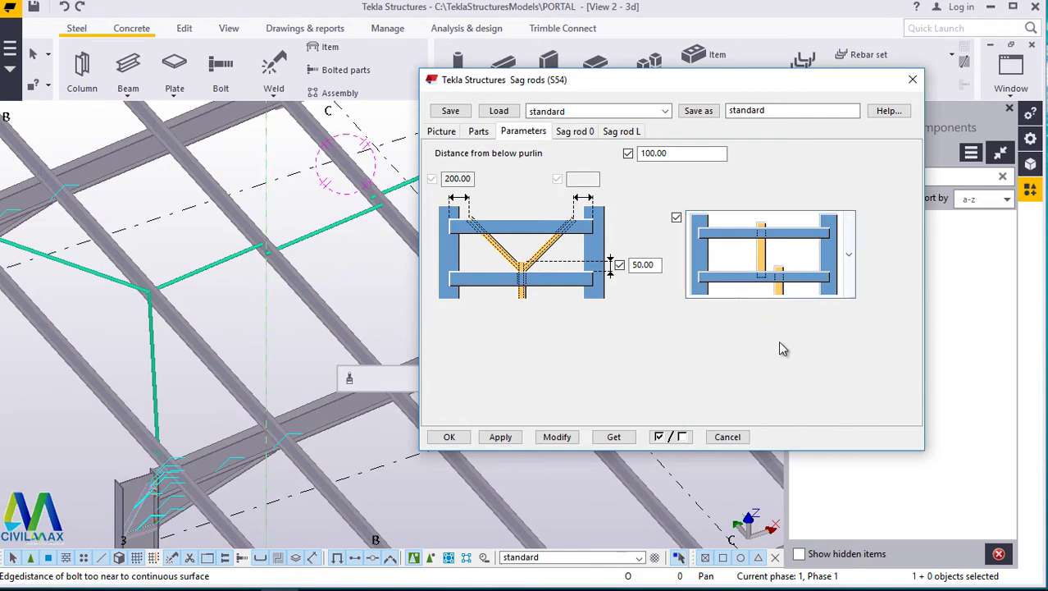
{"action": "left_click", "coordinate": [557, 436]}
{"action": "scroll", "coordinate": [267, 246], "scroll_direction": "up", "scroll_amount": 8}
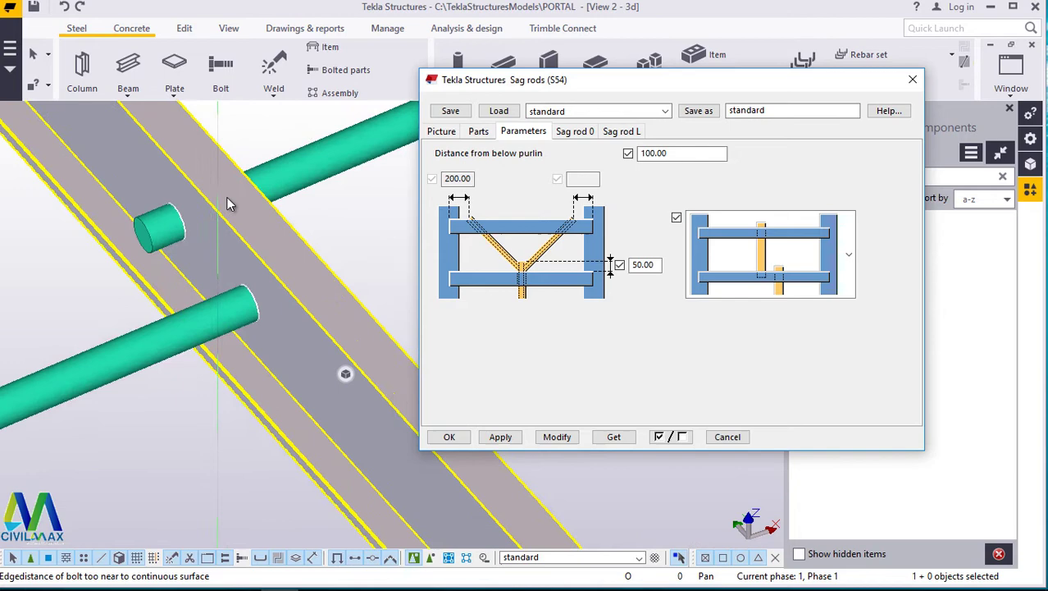
{"action": "scroll", "coordinate": [182, 216], "scroll_direction": "up", "scroll_amount": 3}
Select the sag rods, then the purlin, then the rods again to check the layout
{"action": "left_click", "coordinate": [137, 232]}
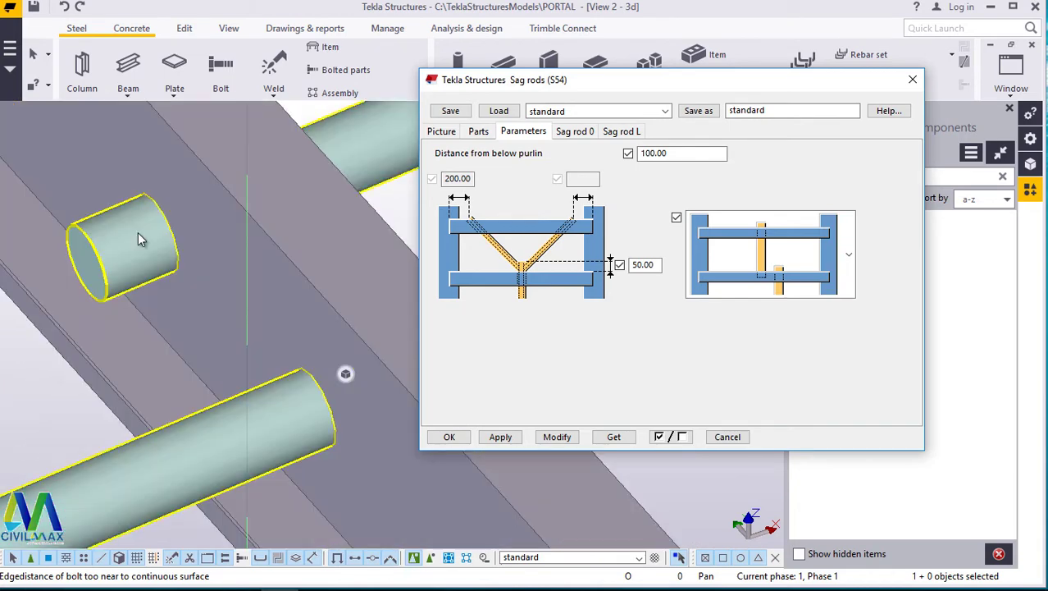
{"action": "scroll", "coordinate": [164, 238], "scroll_direction": "down", "scroll_amount": 5}
{"action": "scroll", "coordinate": [153, 242], "scroll_direction": "up", "scroll_amount": 4}
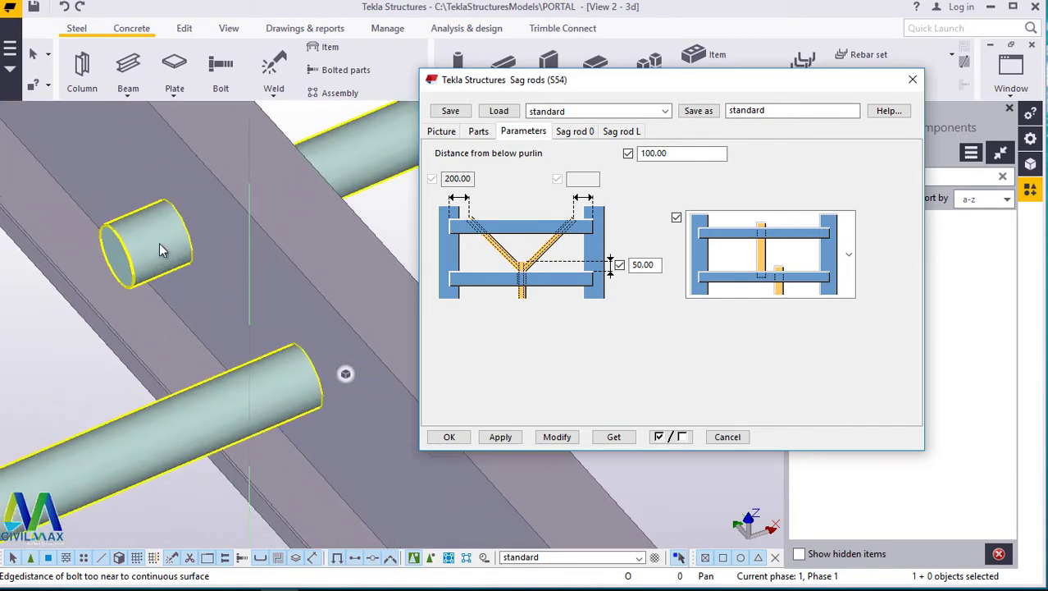
{"action": "scroll", "coordinate": [212, 224], "scroll_direction": "down", "scroll_amount": 3}
{"action": "scroll", "coordinate": [156, 238], "scroll_direction": "up", "scroll_amount": 3}
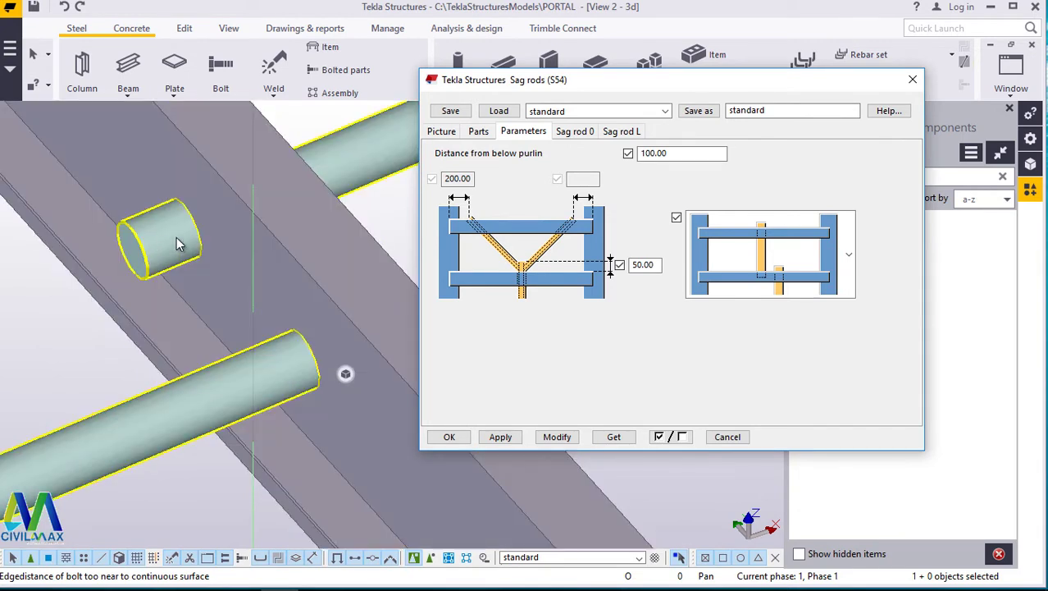
{"action": "left_click", "coordinate": [216, 253]}
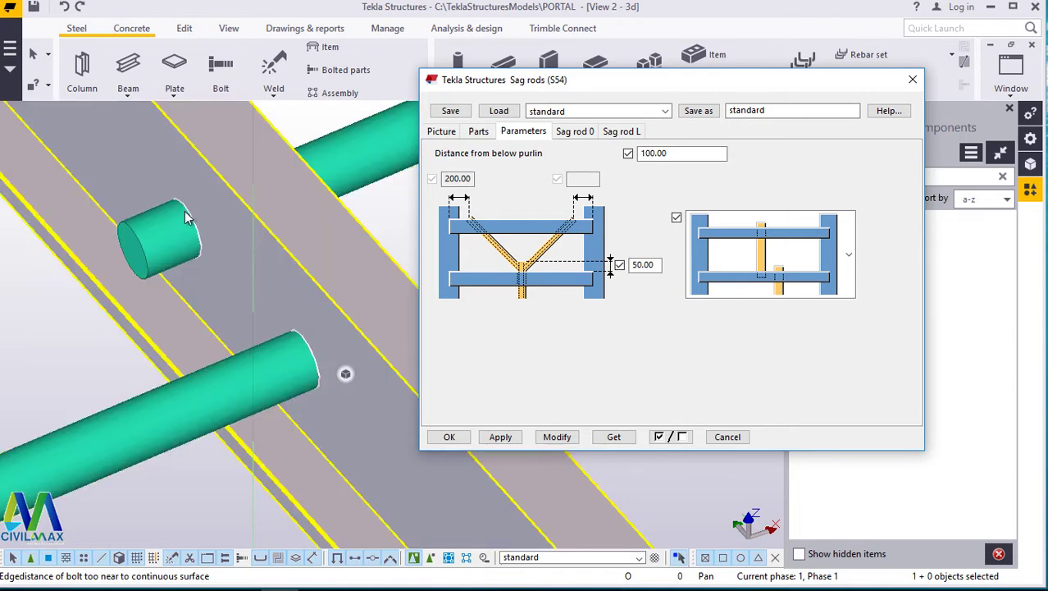
{"action": "left_click", "coordinate": [174, 254]}
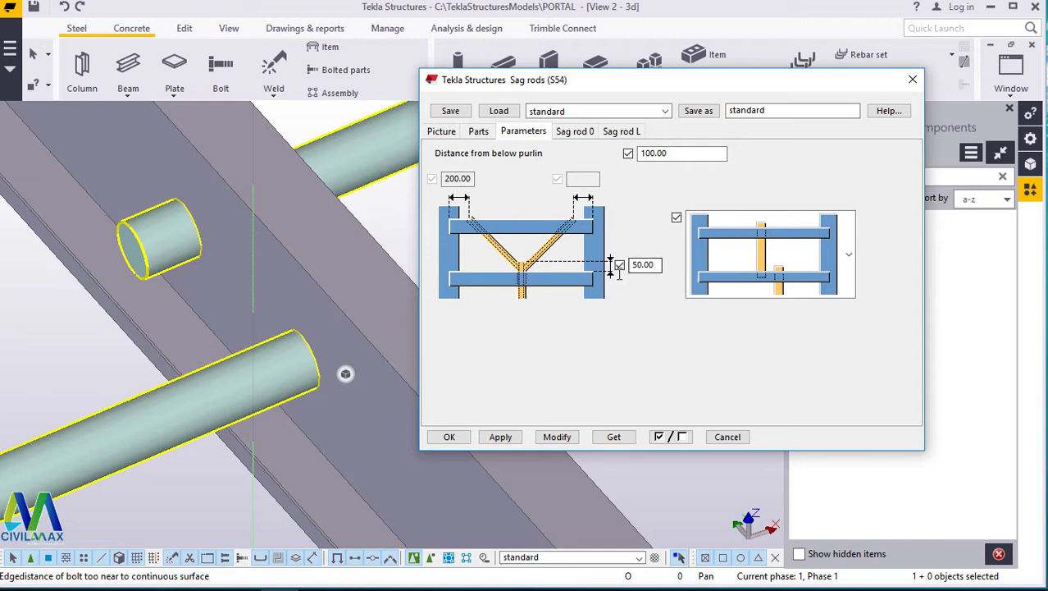
Set the sag rod offset to 0.00, apply it and close the sag rod settings
{"action": "key", "text": "Tab"}
{"action": "left_click", "coordinate": [566, 440]}
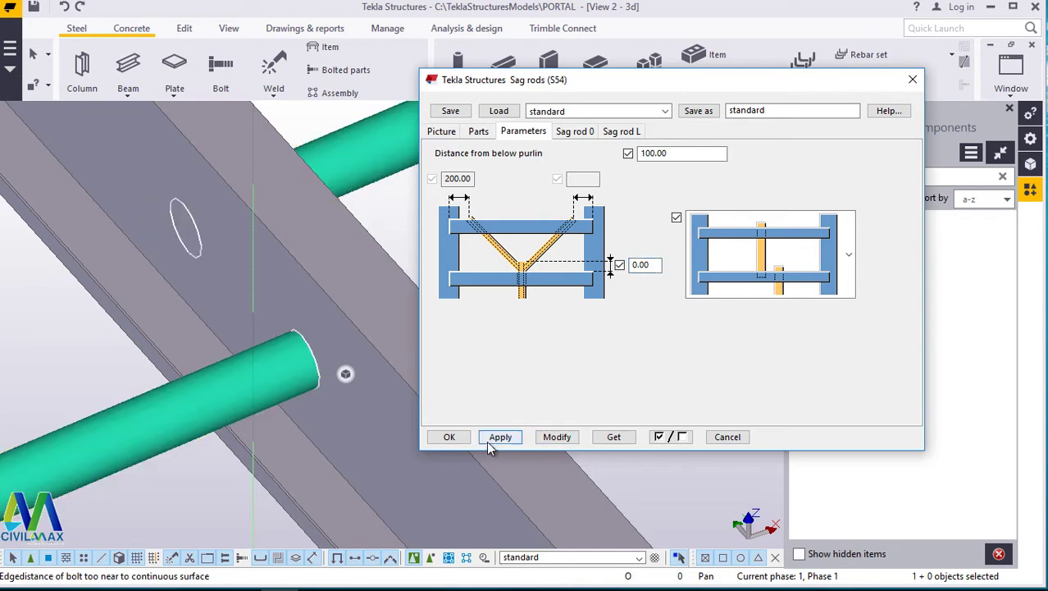
{"action": "left_click", "coordinate": [450, 437]}
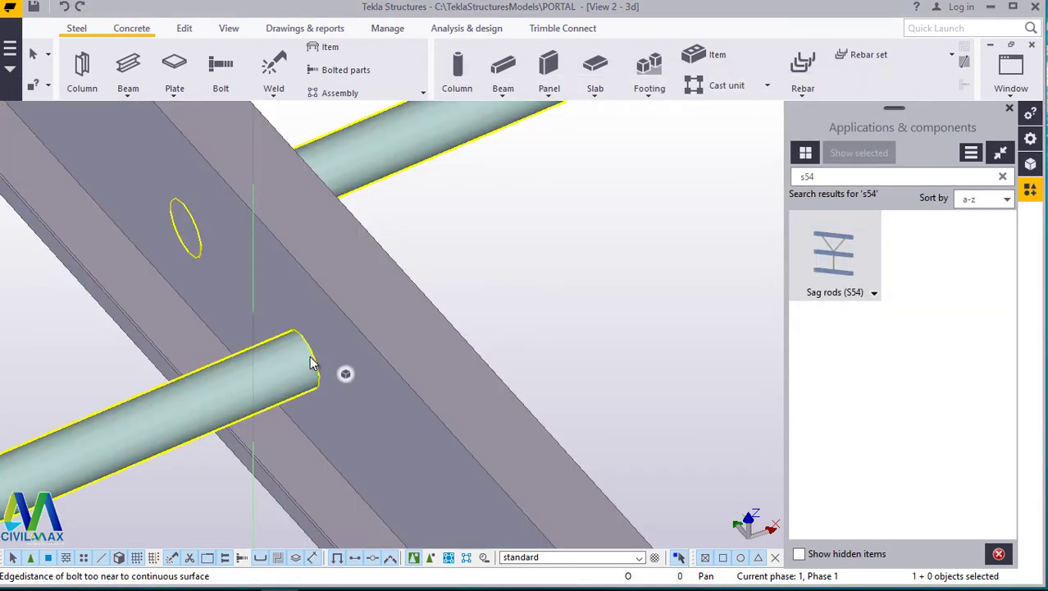
{"action": "middle_click_drag", "start_coordinate": [327, 358], "coordinate": [391, 326], "text": "ctrl"}
{"action": "scroll", "coordinate": [391, 327], "scroll_direction": "down", "scroll_amount": 6}
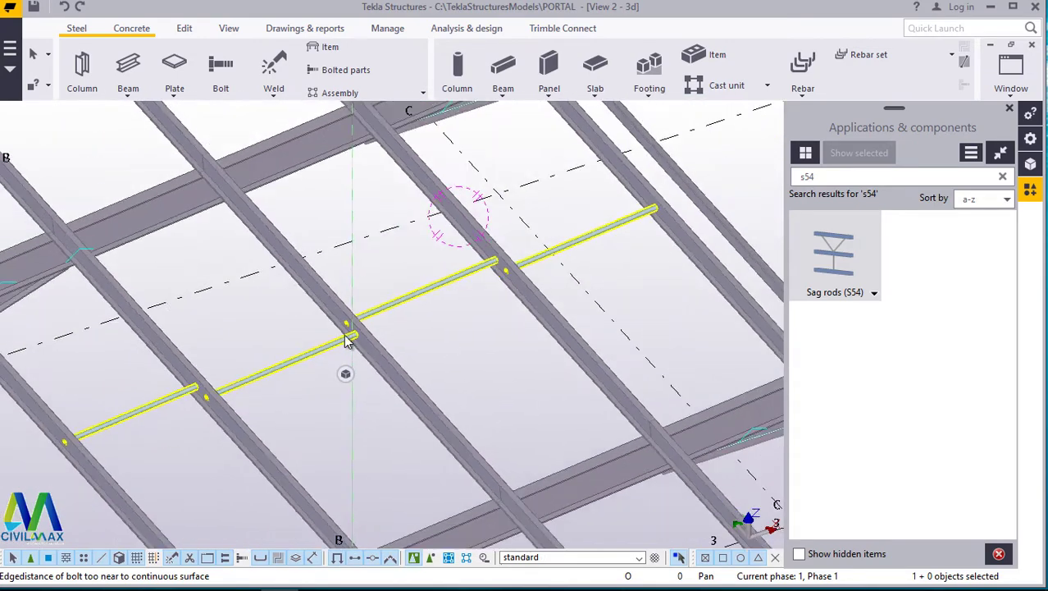
{"action": "scroll", "coordinate": [542, 266], "scroll_direction": "up", "scroll_amount": 2}
Select a sag rod to inspect it and close the Applications & components panel
{"action": "left_click", "coordinate": [568, 244]}
{"action": "scroll", "coordinate": [575, 246], "scroll_direction": "up", "scroll_amount": 4}
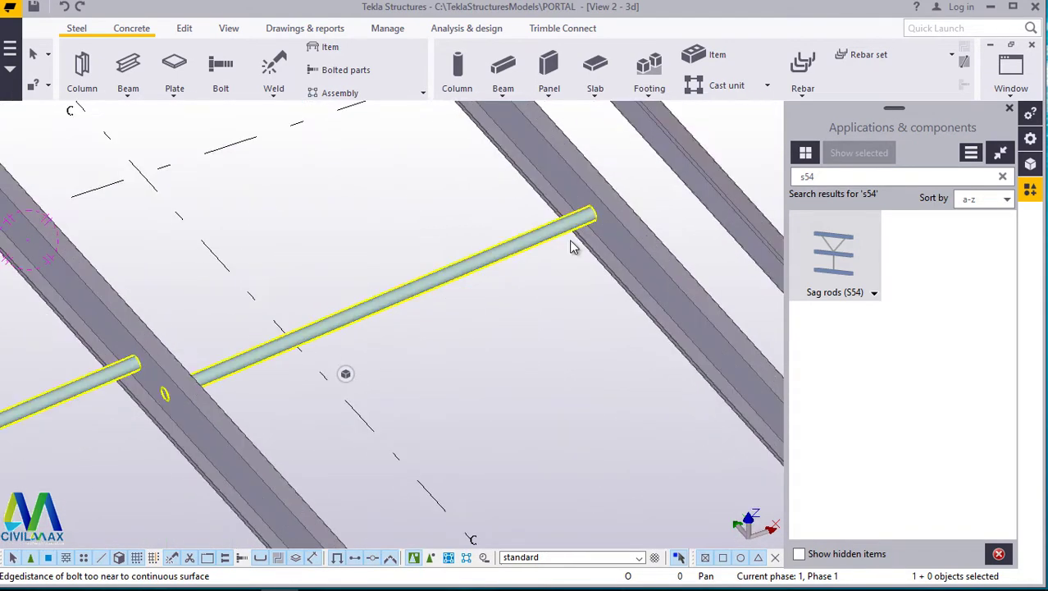
{"action": "scroll", "coordinate": [579, 244], "scroll_direction": "down", "scroll_amount": 3}
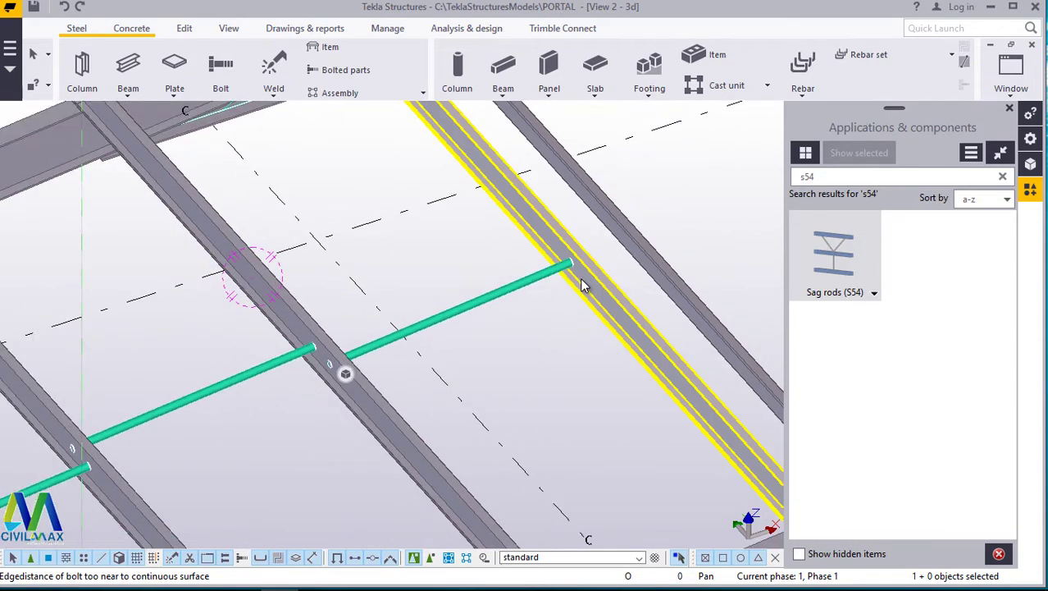
{"action": "scroll", "coordinate": [580, 279], "scroll_direction": "up", "scroll_amount": 3}
{"action": "scroll", "coordinate": [575, 295], "scroll_direction": "down", "scroll_amount": 4}
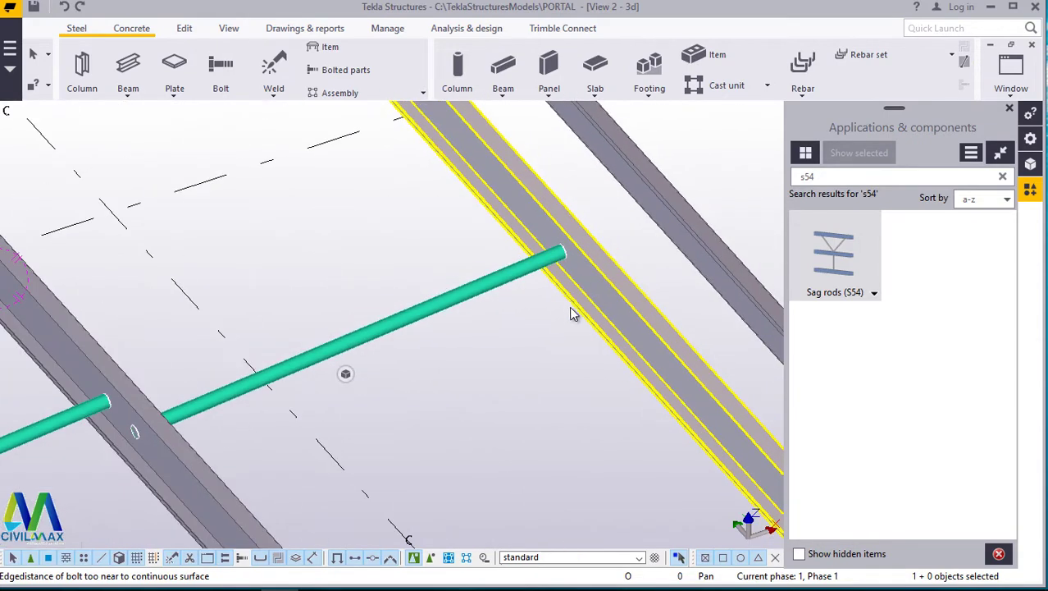
{"action": "scroll", "coordinate": [558, 307], "scroll_direction": "down", "scroll_amount": 2}
{"action": "scroll", "coordinate": [517, 310], "scroll_direction": "down", "scroll_amount": 2}
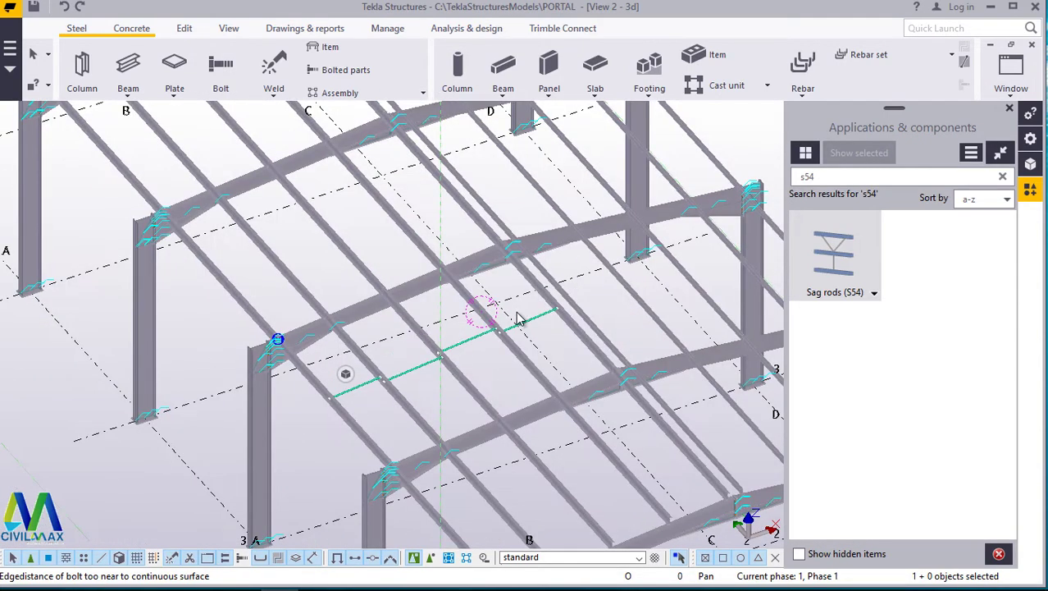
{"action": "scroll", "coordinate": [555, 349], "scroll_direction": "up", "scroll_amount": 3}
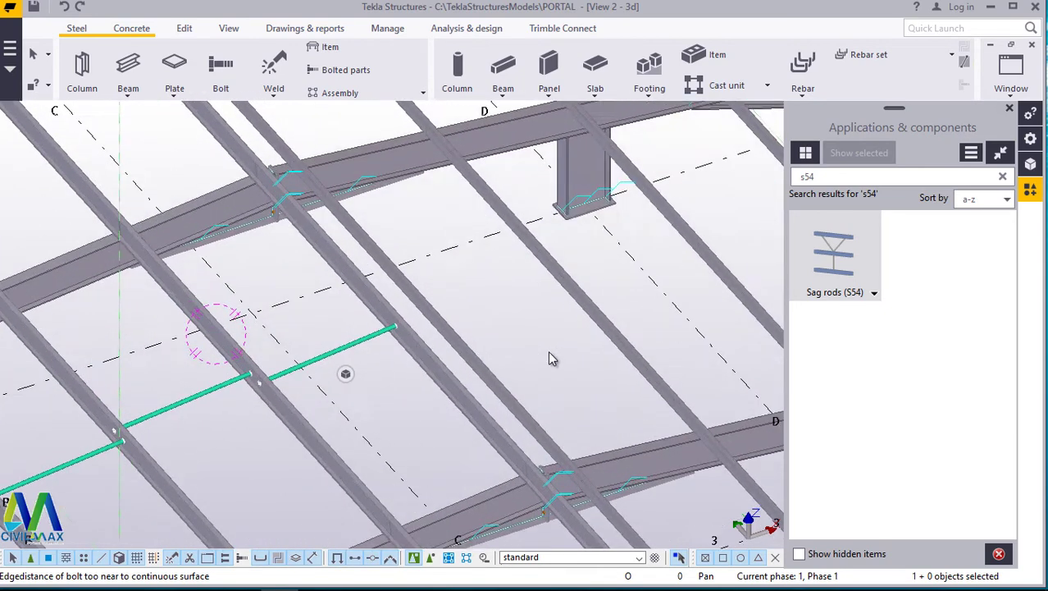
{"action": "left_click", "coordinate": [1010, 112]}
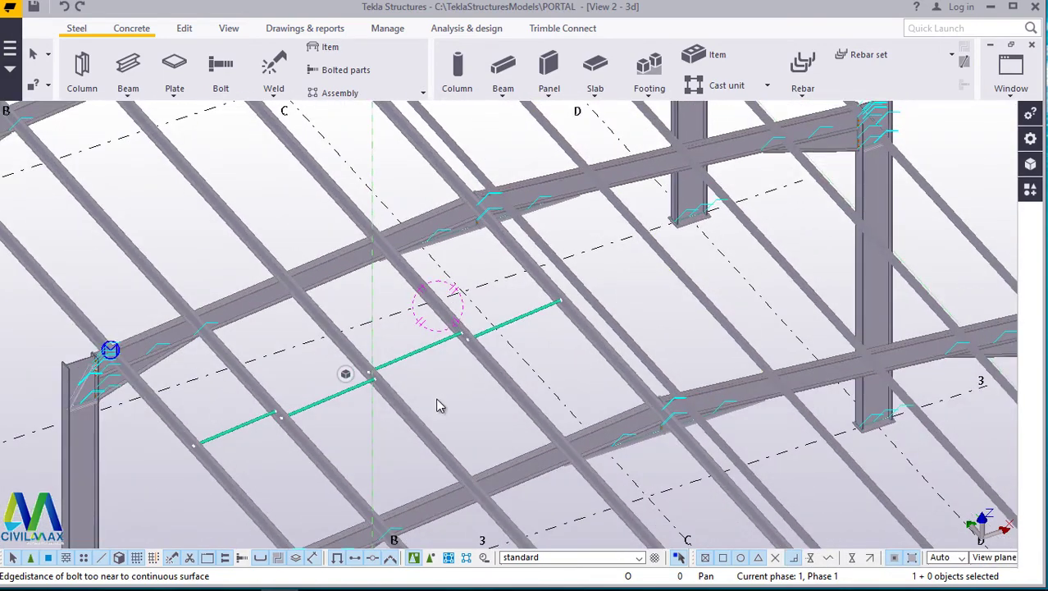
{"action": "middle_click_drag", "start_coordinate": [437, 405], "coordinate": [447, 351], "text": "ctrl"}
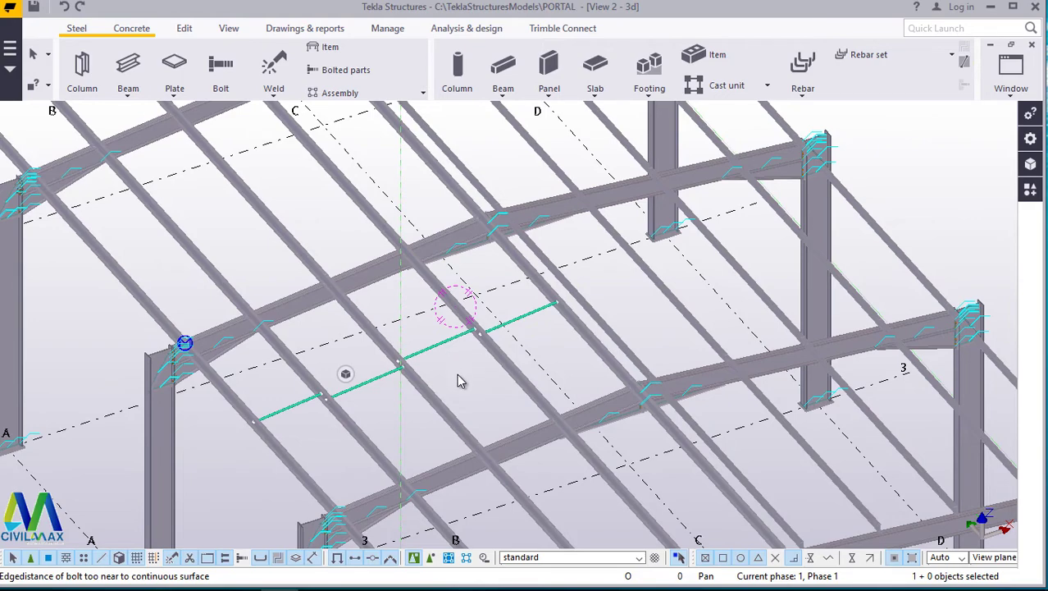
Inspect the whole portal frame's sag rod row and display the View ribbon tools
{"action": "scroll", "coordinate": [459, 380], "scroll_direction": "down", "scroll_amount": 5}
{"action": "middle_click_drag", "start_coordinate": [464, 390], "coordinate": [543, 428], "text": "ctrl"}
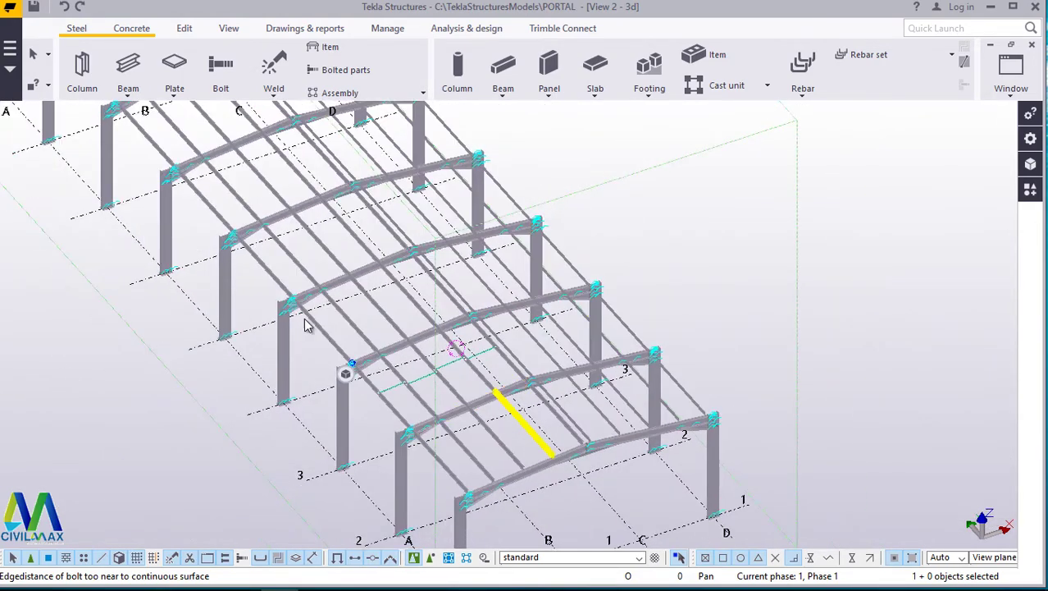
{"action": "scroll", "coordinate": [493, 394], "scroll_direction": "up", "scroll_amount": 2}
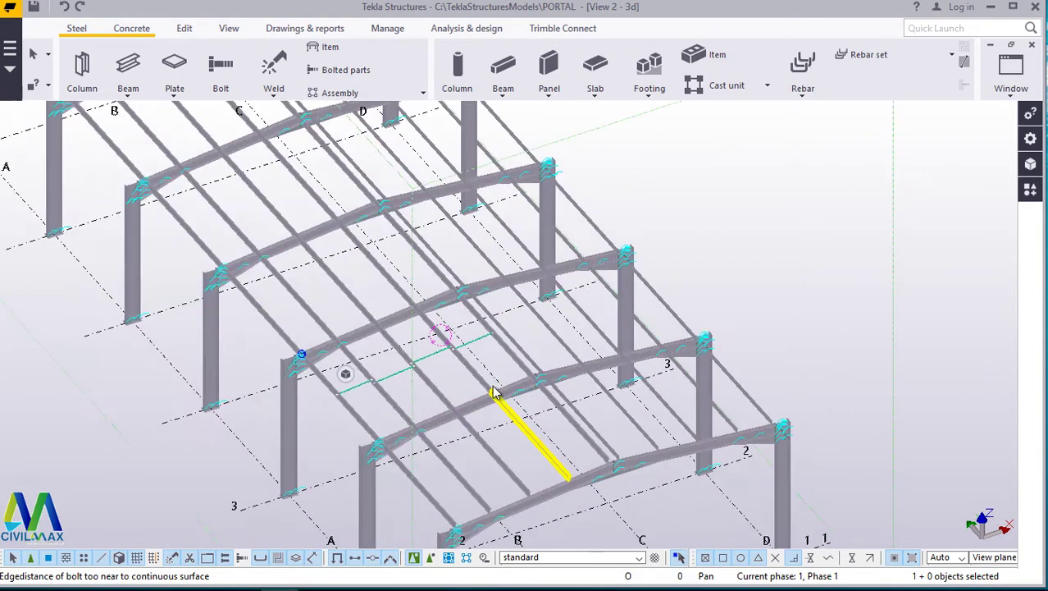
{"action": "scroll", "coordinate": [493, 361], "scroll_direction": "up", "scroll_amount": 2}
{"action": "scroll", "coordinate": [492, 303], "scroll_direction": "up", "scroll_amount": 5}
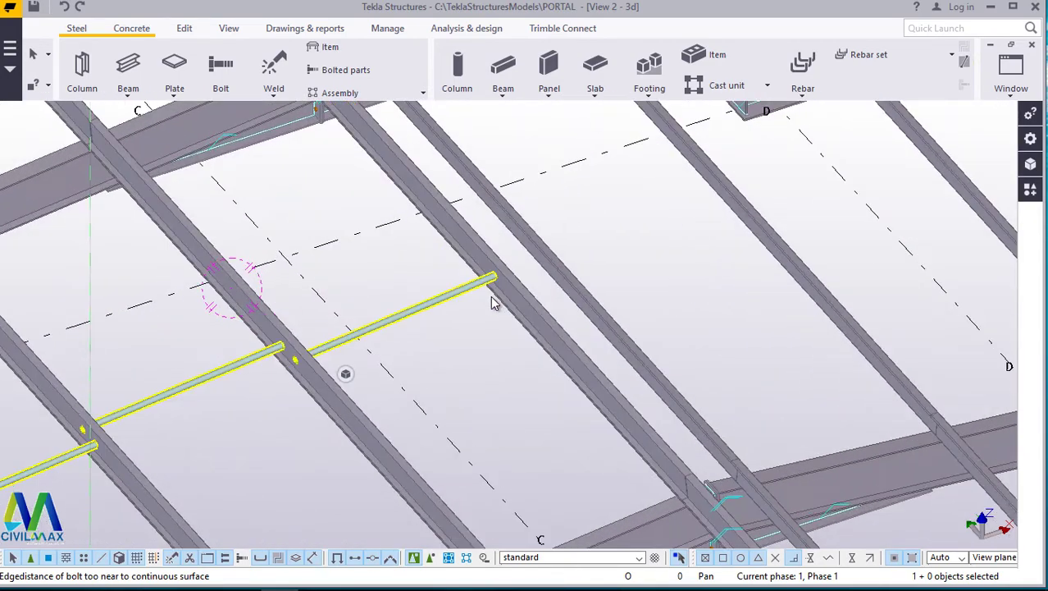
{"action": "scroll", "coordinate": [443, 306], "scroll_direction": "down", "scroll_amount": 2}
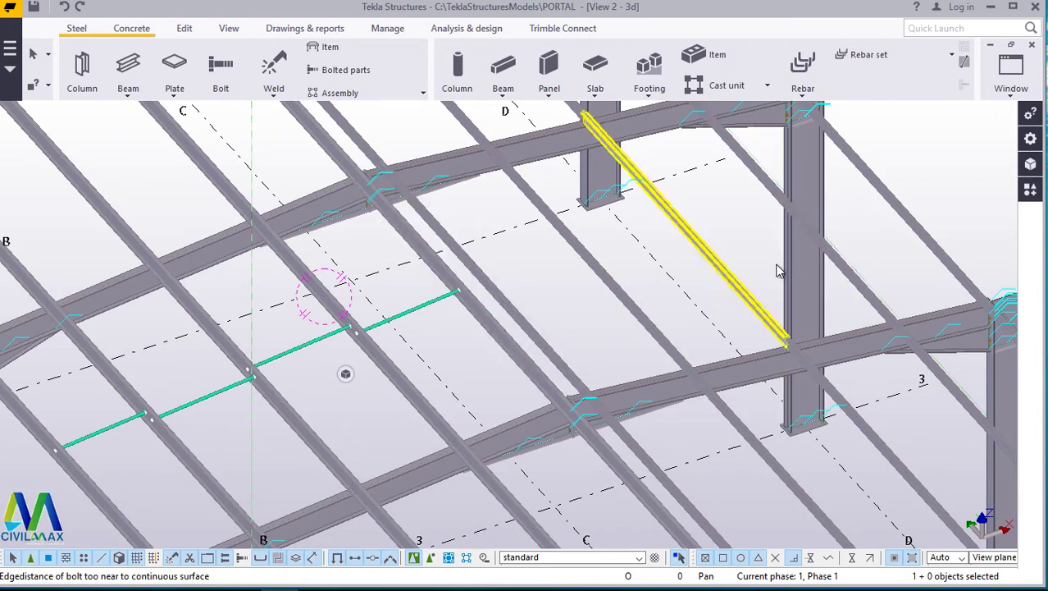
{"action": "scroll", "coordinate": [324, 351], "scroll_direction": "down", "scroll_amount": 4}
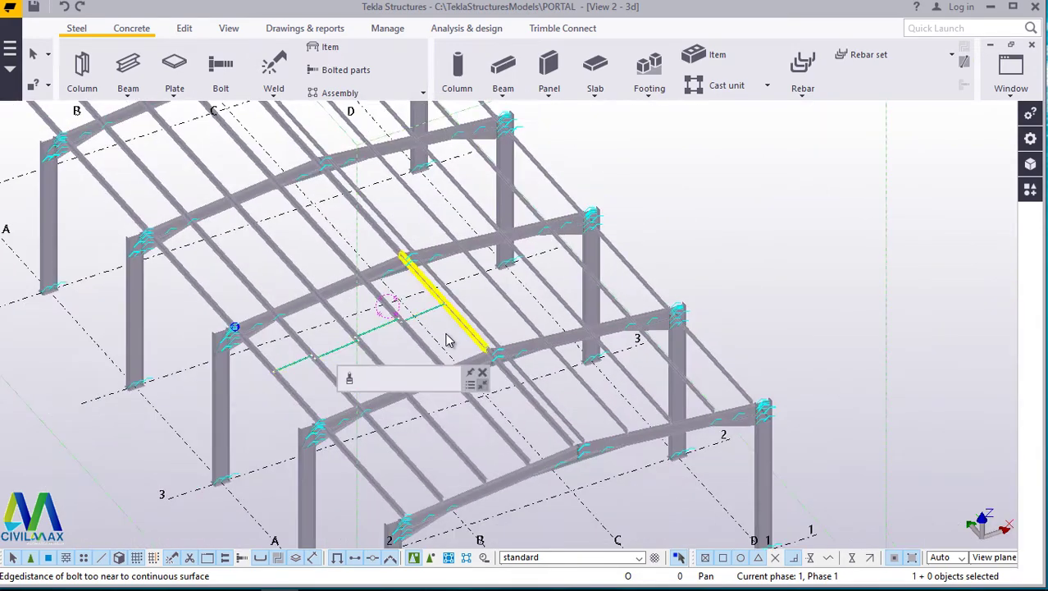
{"action": "scroll", "coordinate": [449, 334], "scroll_direction": "up", "scroll_amount": 4}
{"action": "scroll", "coordinate": [428, 319], "scroll_direction": "down", "scroll_amount": 5}
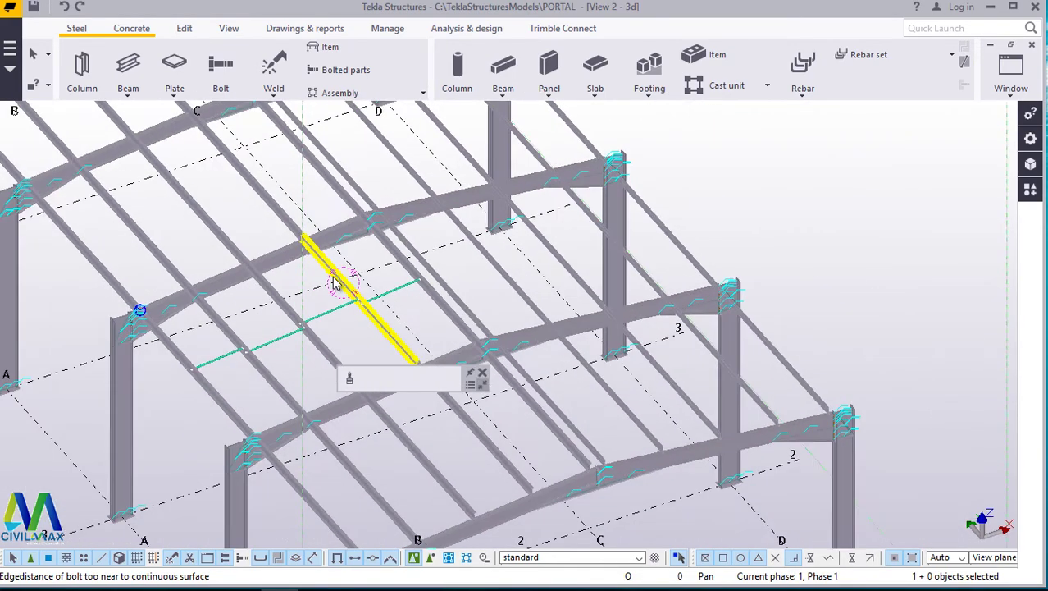
{"action": "scroll", "coordinate": [489, 438], "scroll_direction": "up", "scroll_amount": 2}
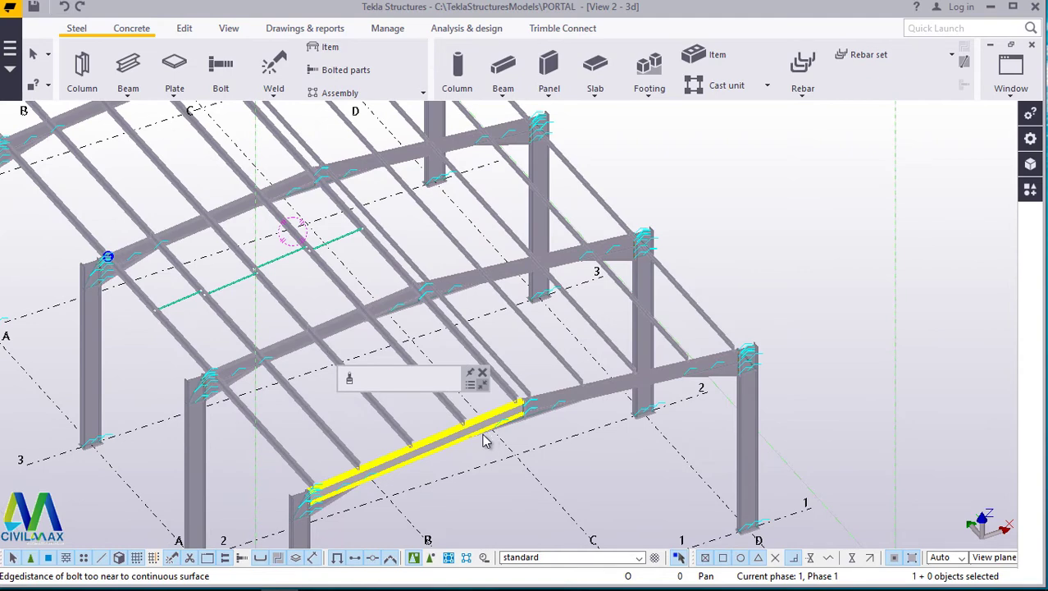
{"action": "left_click", "coordinate": [232, 33]}
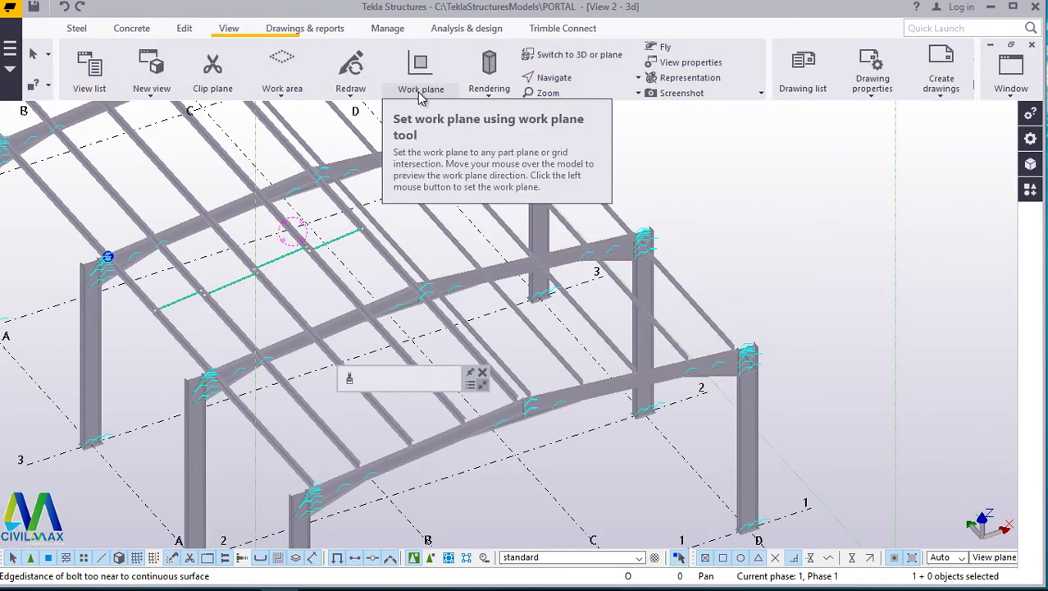
Set the work plane on the apex joint end plate of the grid 2 rafter
{"action": "left_click", "coordinate": [420, 94]}
{"action": "left_click", "coordinate": [421, 97]}
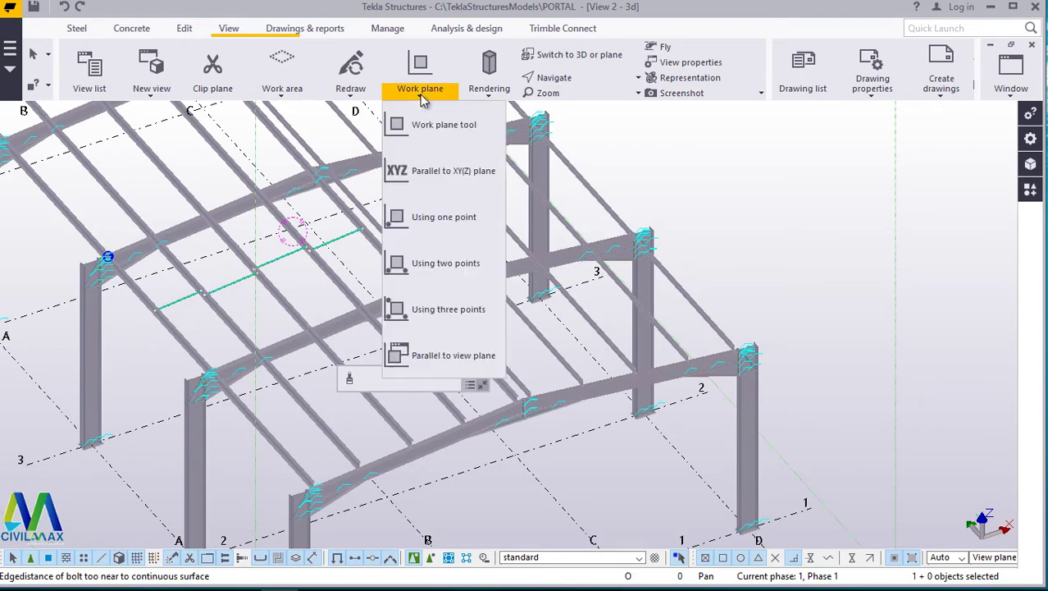
{"action": "left_click", "coordinate": [412, 125]}
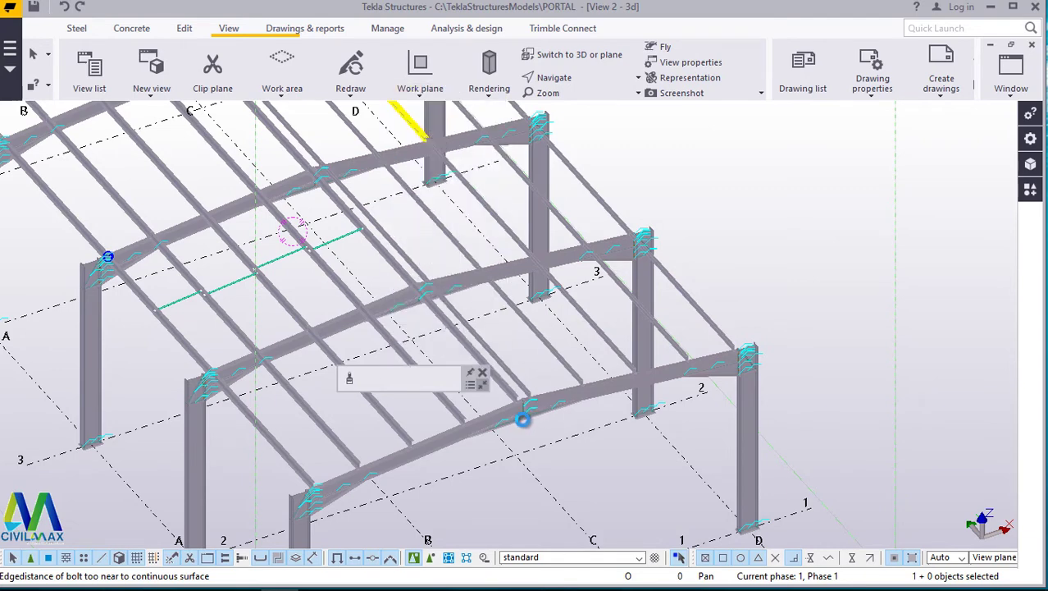
{"action": "scroll", "coordinate": [523, 419], "scroll_direction": "up", "scroll_amount": 5}
{"action": "left_click", "coordinate": [511, 435]}
{"action": "scroll", "coordinate": [512, 439], "scroll_direction": "up", "scroll_amount": 8}
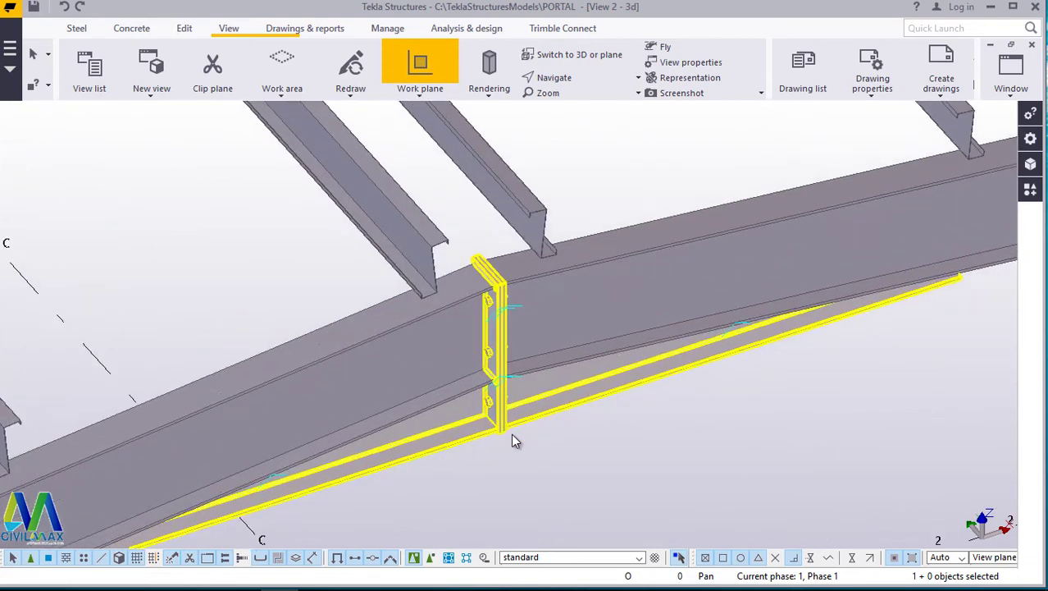
{"action": "scroll", "coordinate": [502, 441], "scroll_direction": "up", "scroll_amount": 2}
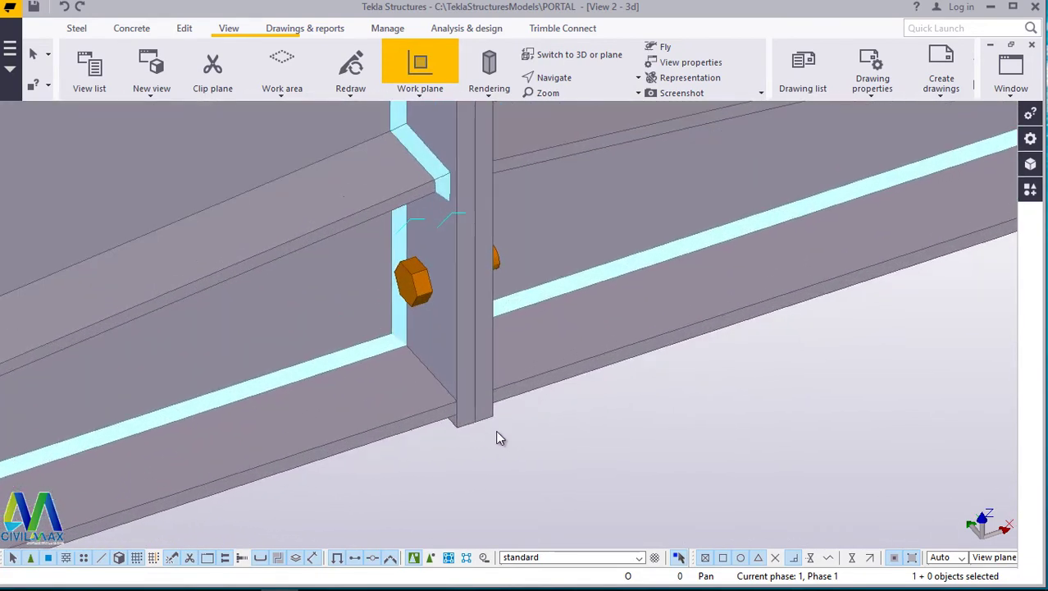
{"action": "scroll", "coordinate": [459, 436], "scroll_direction": "up", "scroll_amount": 3}
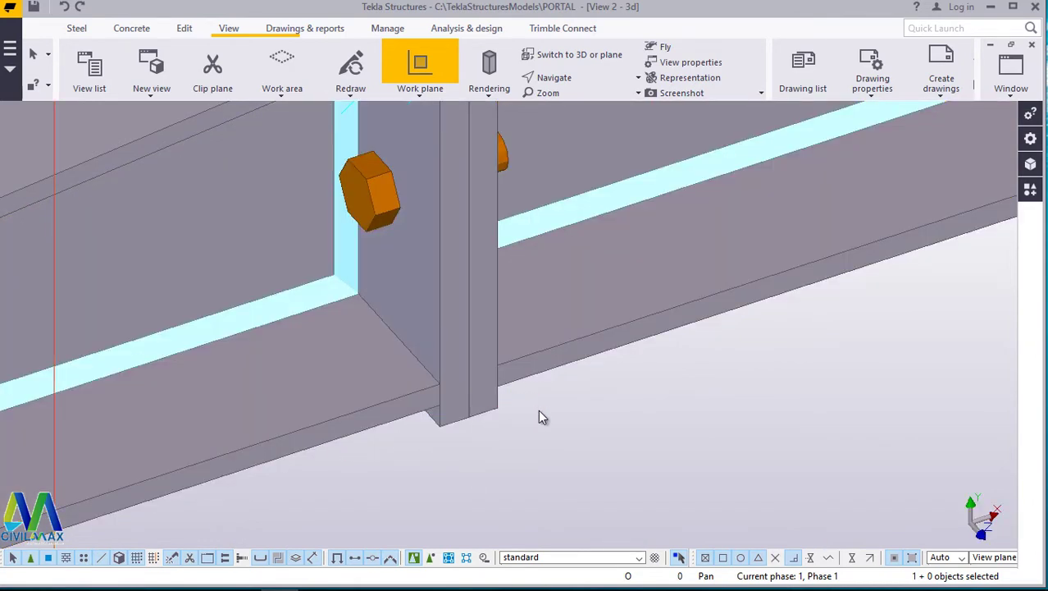
Interrupt the work plane command and zoom around the roof
{"action": "right_click", "coordinate": [549, 409]}
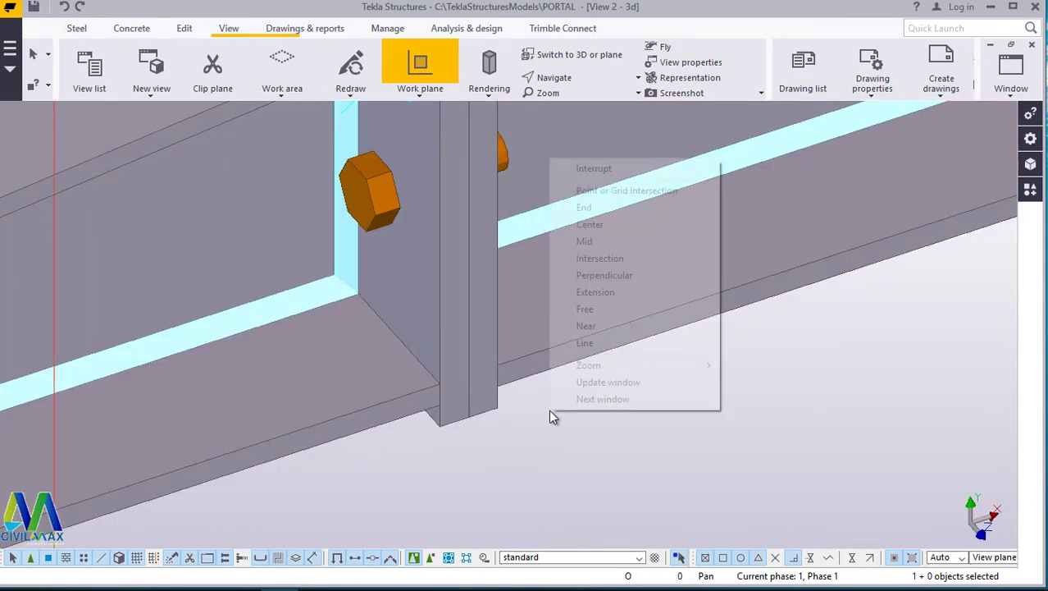
{"action": "left_click", "coordinate": [587, 169]}
{"action": "scroll", "coordinate": [441, 383], "scroll_direction": "down", "scroll_amount": 6}
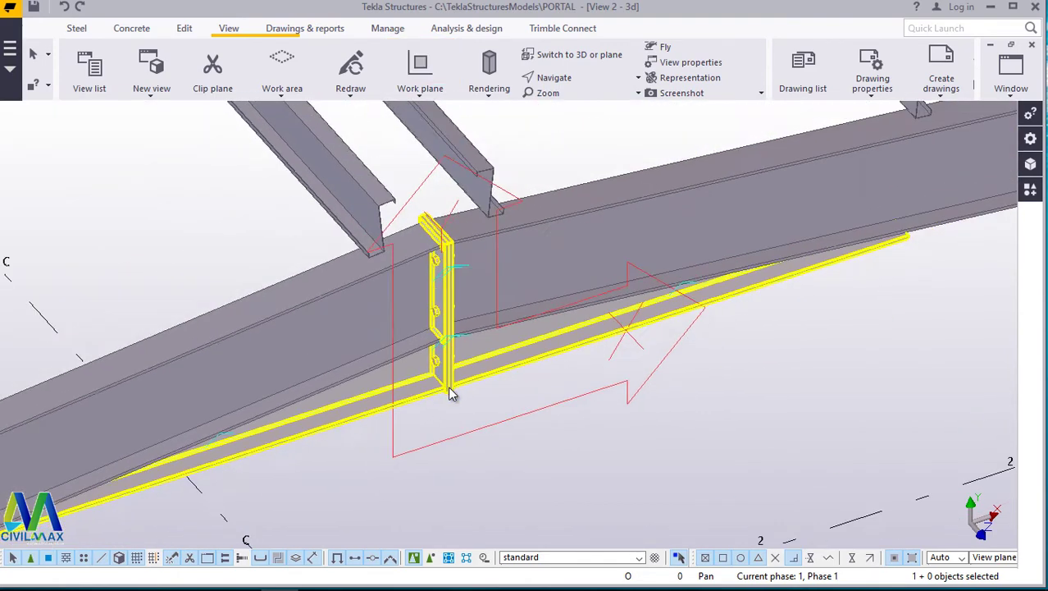
{"action": "scroll", "coordinate": [456, 382], "scroll_direction": "up", "scroll_amount": 8}
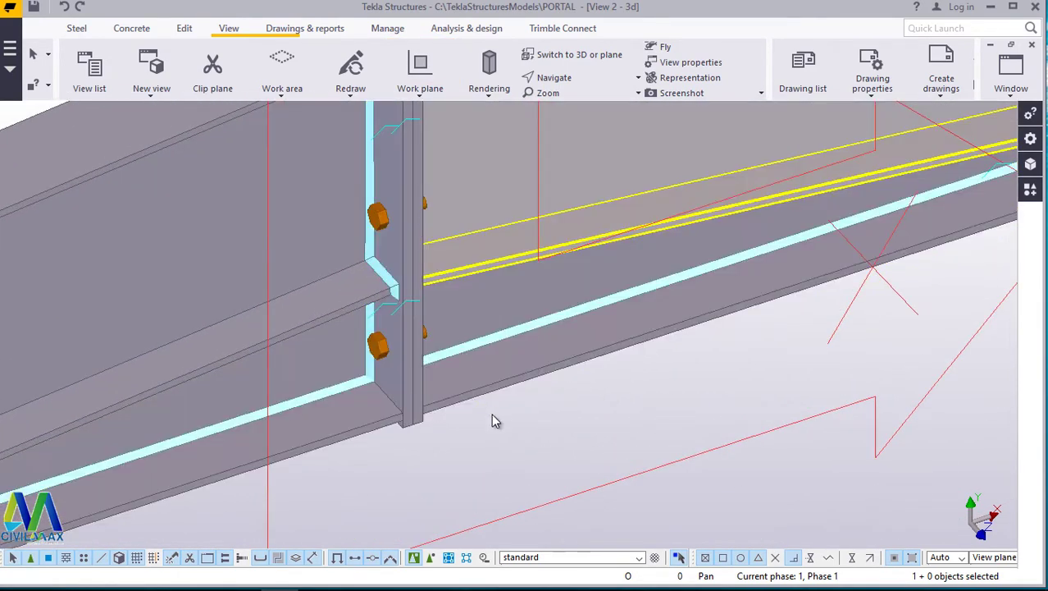
{"action": "scroll", "coordinate": [460, 255], "scroll_direction": "down", "scroll_amount": 3}
{"action": "scroll", "coordinate": [613, 433], "scroll_direction": "down", "scroll_amount": 8}
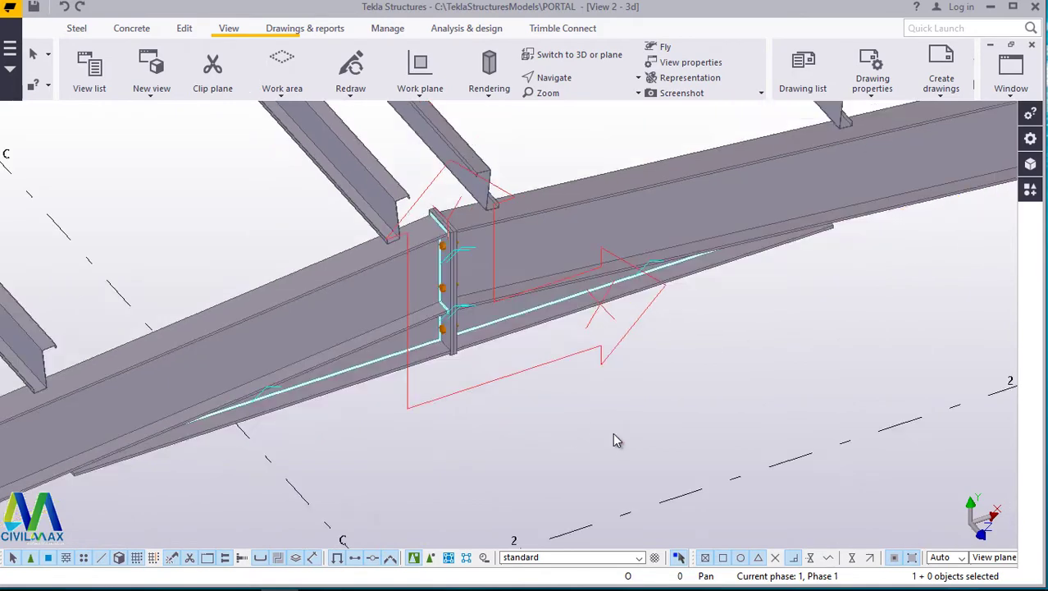
{"action": "scroll", "coordinate": [386, 288], "scroll_direction": "down", "scroll_amount": 2}
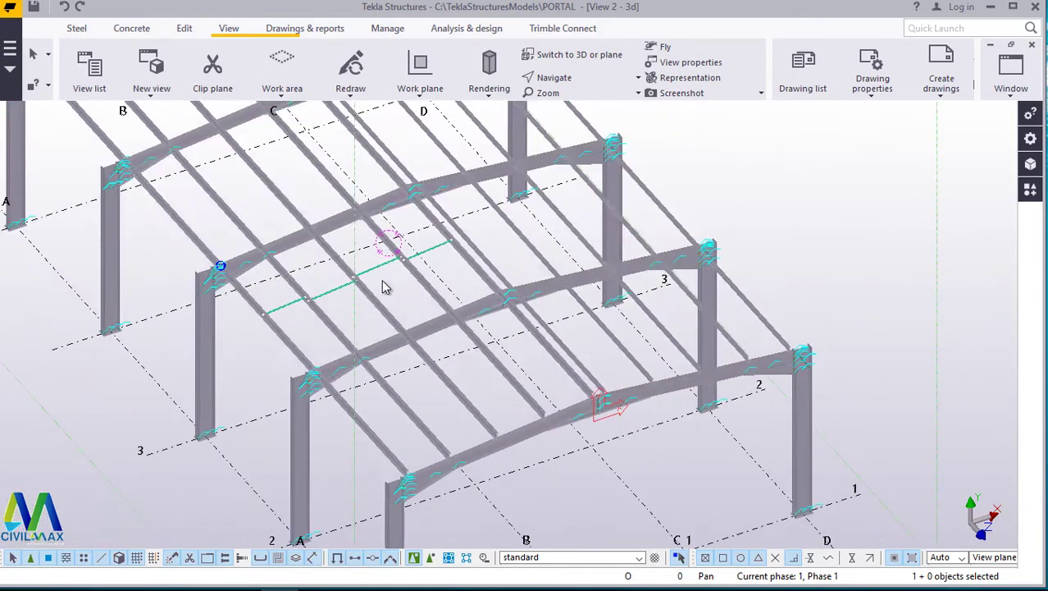
{"action": "scroll", "coordinate": [433, 257], "scroll_direction": "up", "scroll_amount": 5}
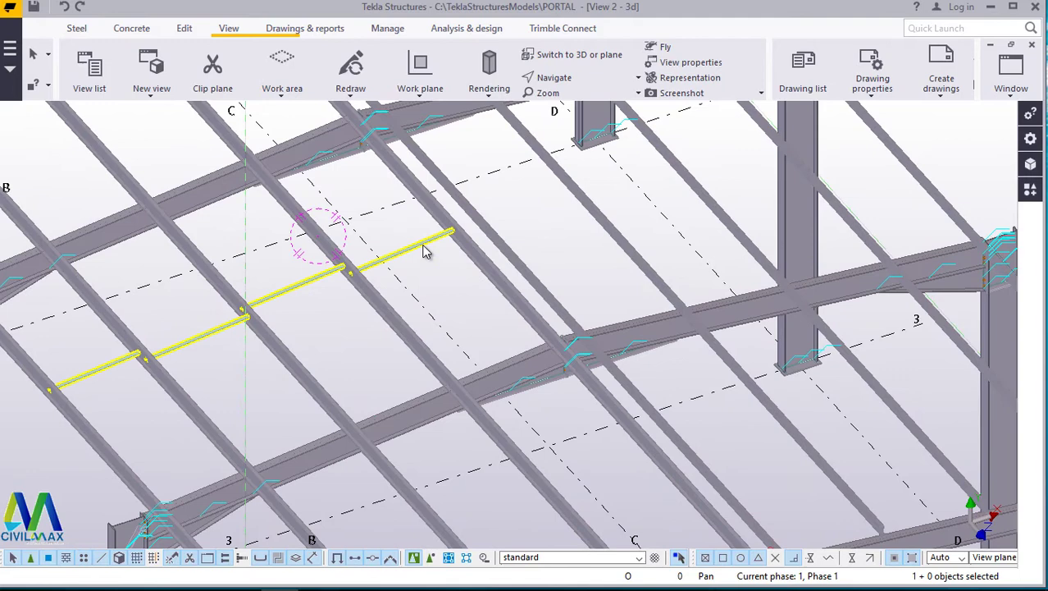
Start a Copy special > Mirror of the sag rod row
{"action": "right_click", "coordinate": [445, 278]}
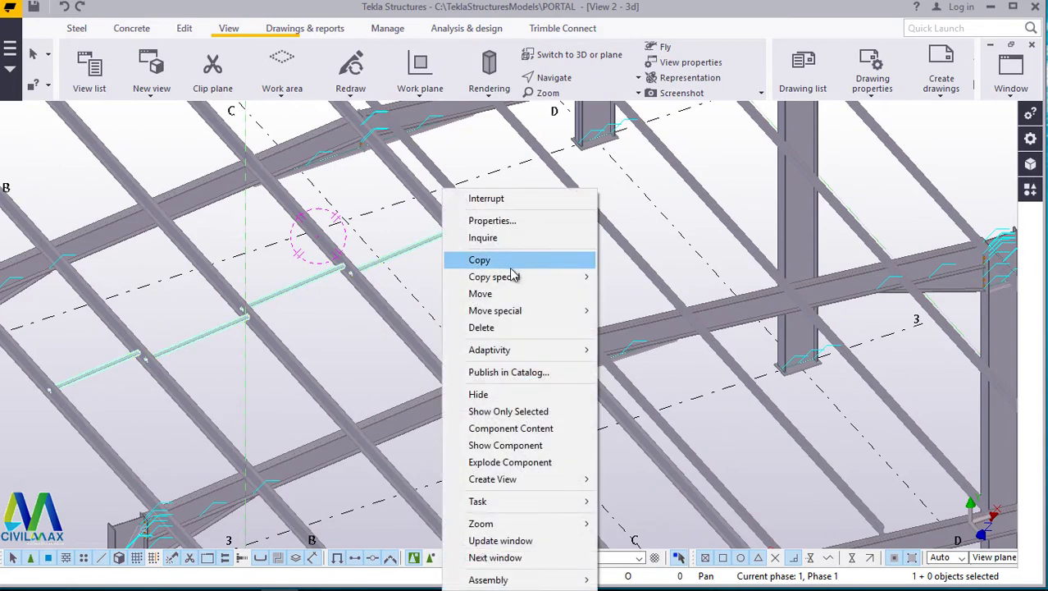
{"action": "mouse_move", "coordinate": [508, 283]}
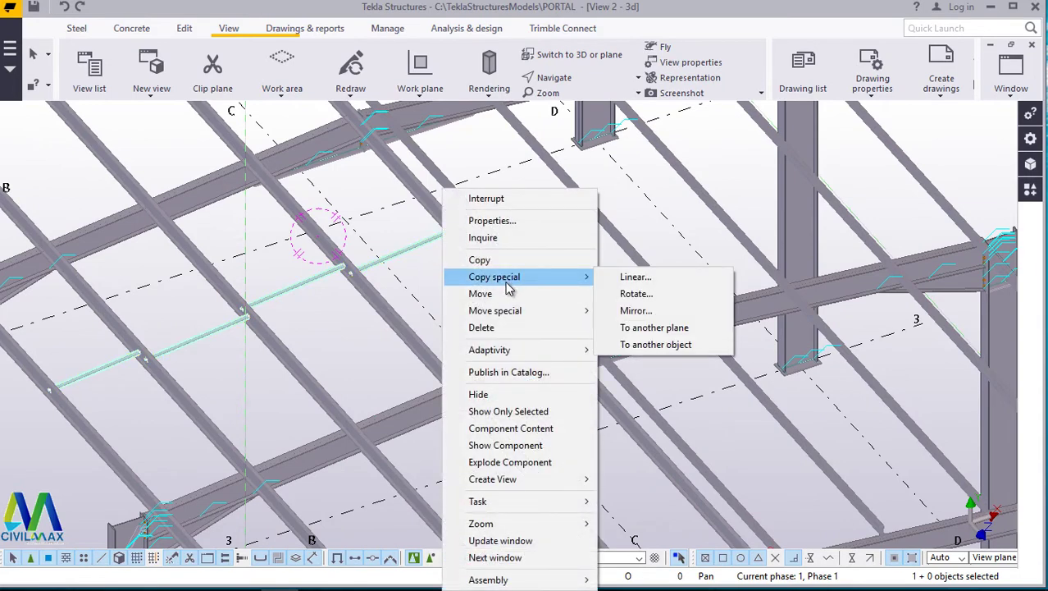
{"action": "left_click", "coordinate": [636, 310]}
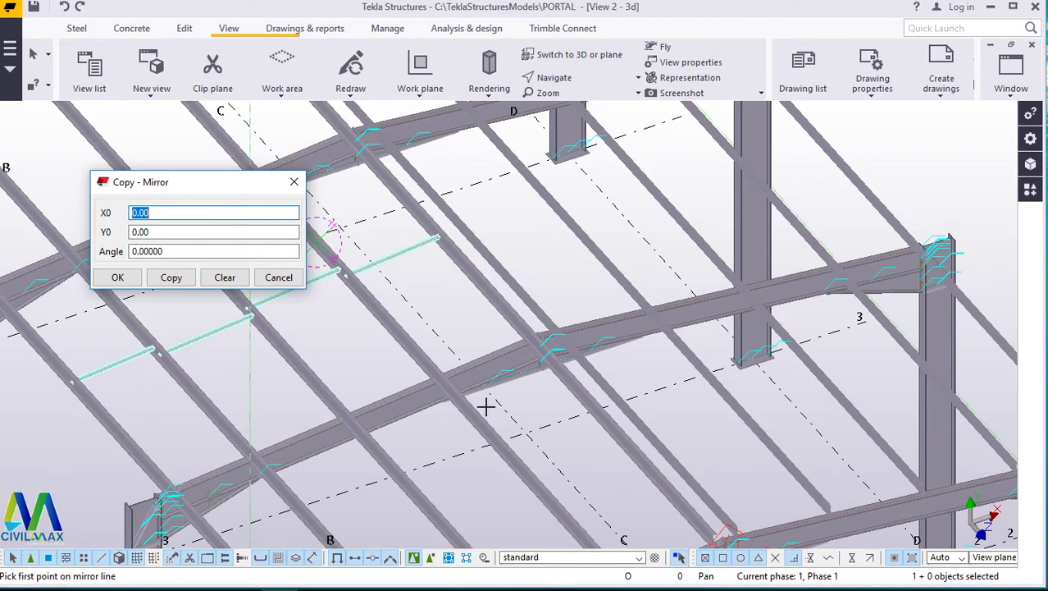
Copy the sag rods across a mirror line down the apex end plate (X0 15.00, Y0 312.50, angle -90)
{"action": "scroll", "coordinate": [483, 322], "scroll_direction": "down", "scroll_amount": 5}
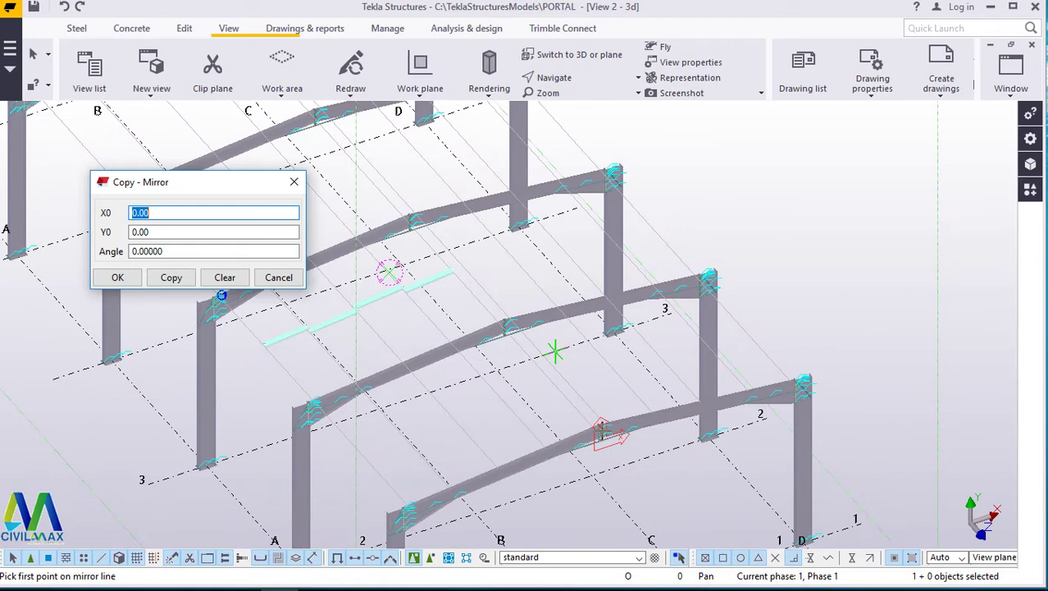
{"action": "scroll", "coordinate": [619, 459], "scroll_direction": "up", "scroll_amount": 5}
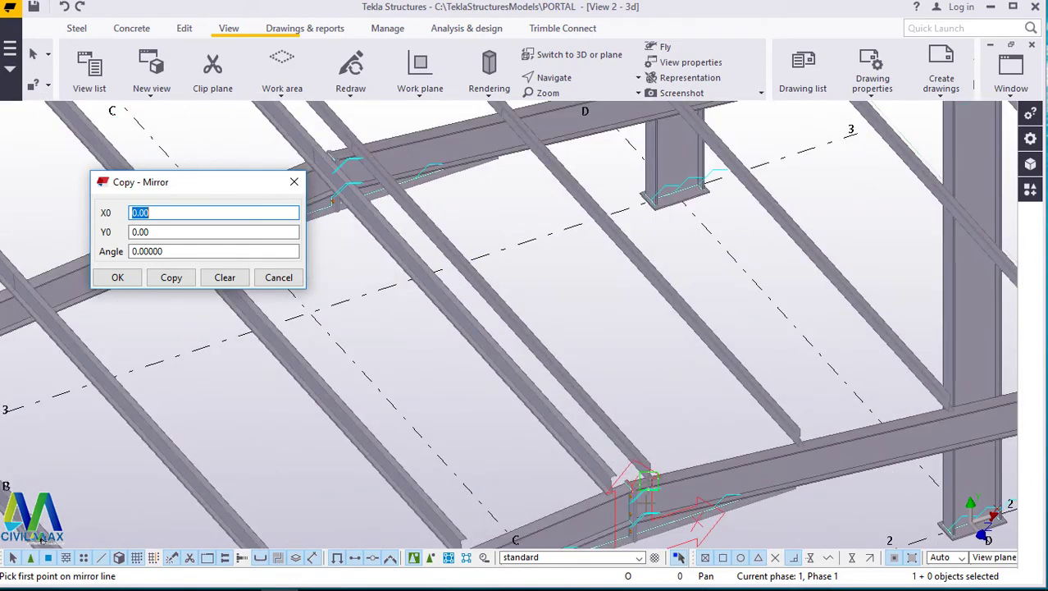
{"action": "scroll", "coordinate": [644, 480], "scroll_direction": "up", "scroll_amount": 3}
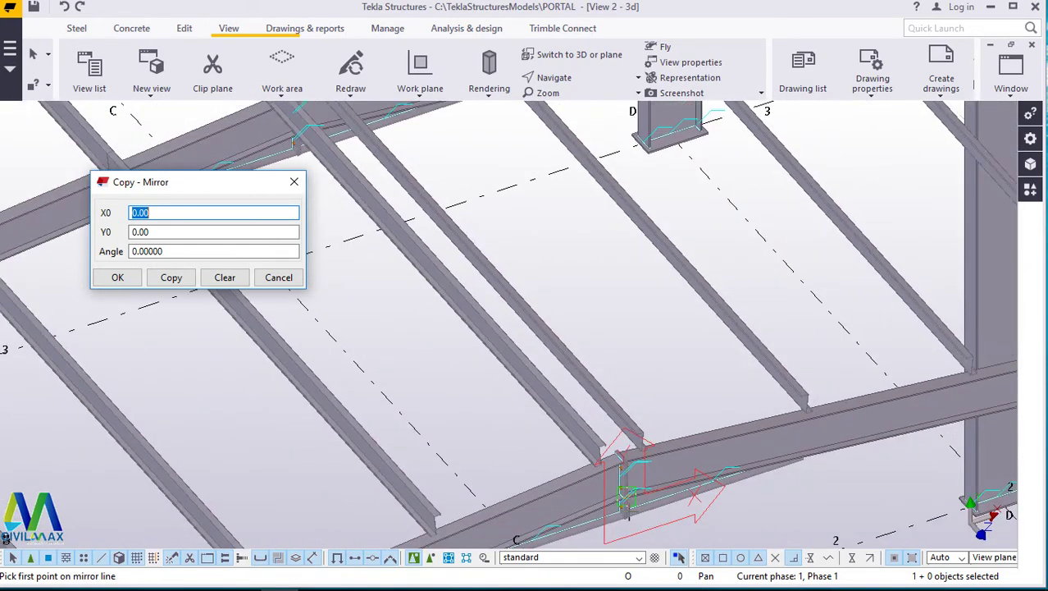
{"action": "scroll", "coordinate": [634, 523], "scroll_direction": "up", "scroll_amount": 4}
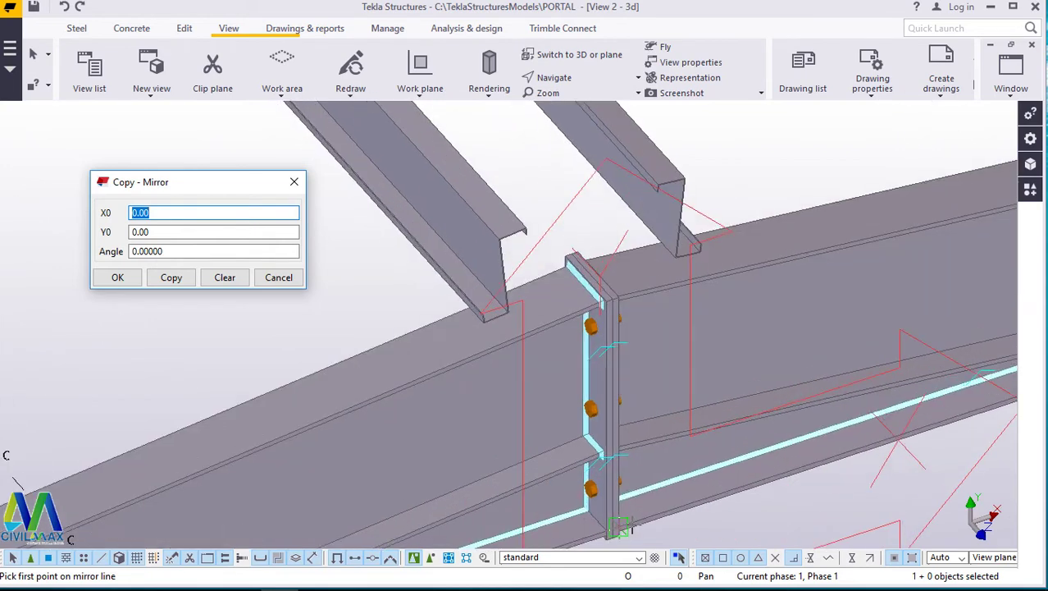
{"action": "scroll", "coordinate": [620, 527], "scroll_direction": "up", "scroll_amount": 5}
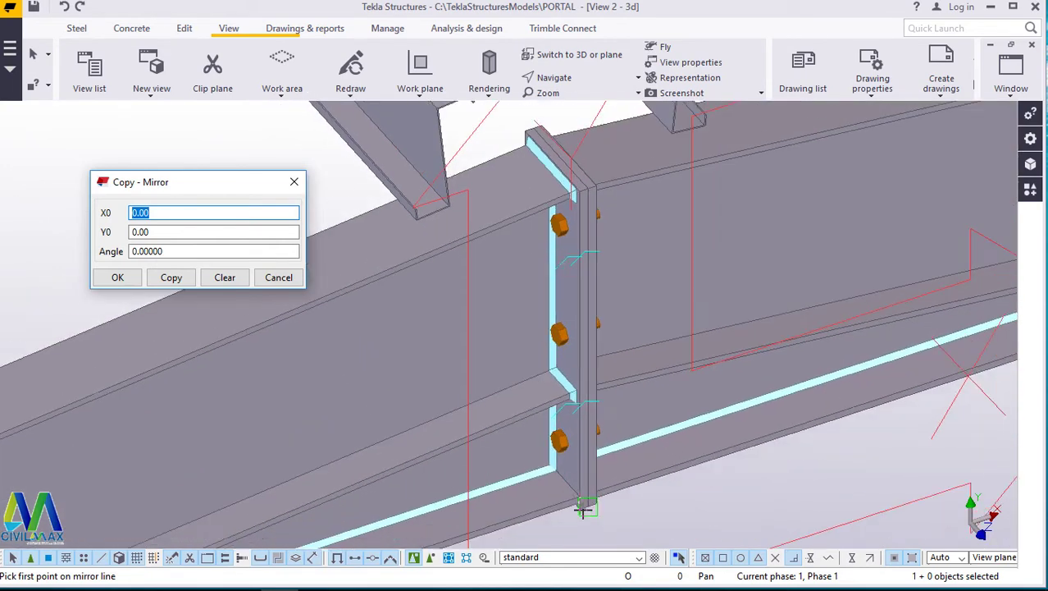
{"action": "scroll", "coordinate": [584, 508], "scroll_direction": "down", "scroll_amount": 3}
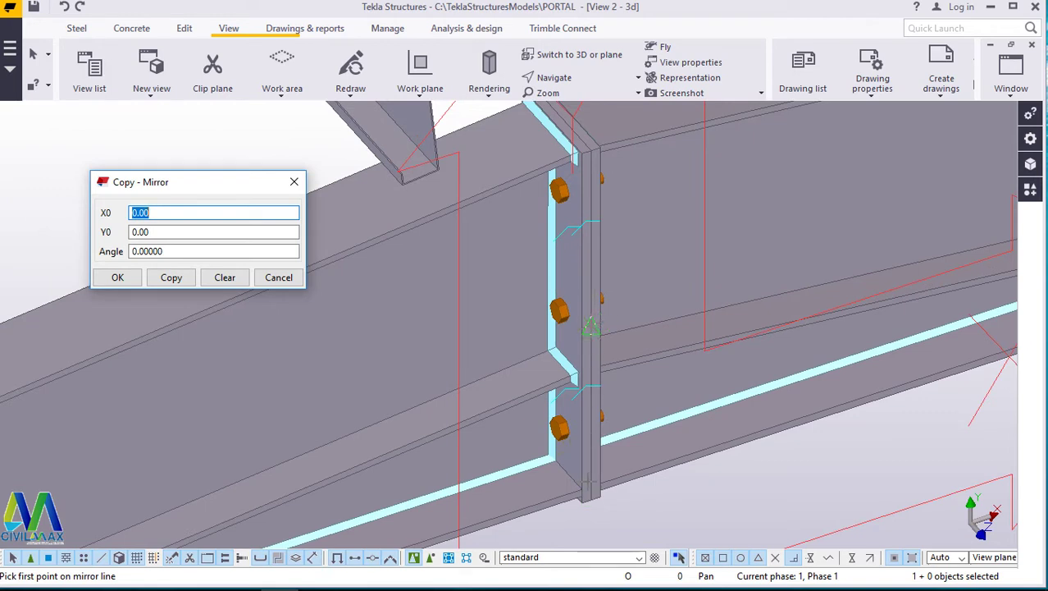
{"action": "left_click", "coordinate": [590, 328]}
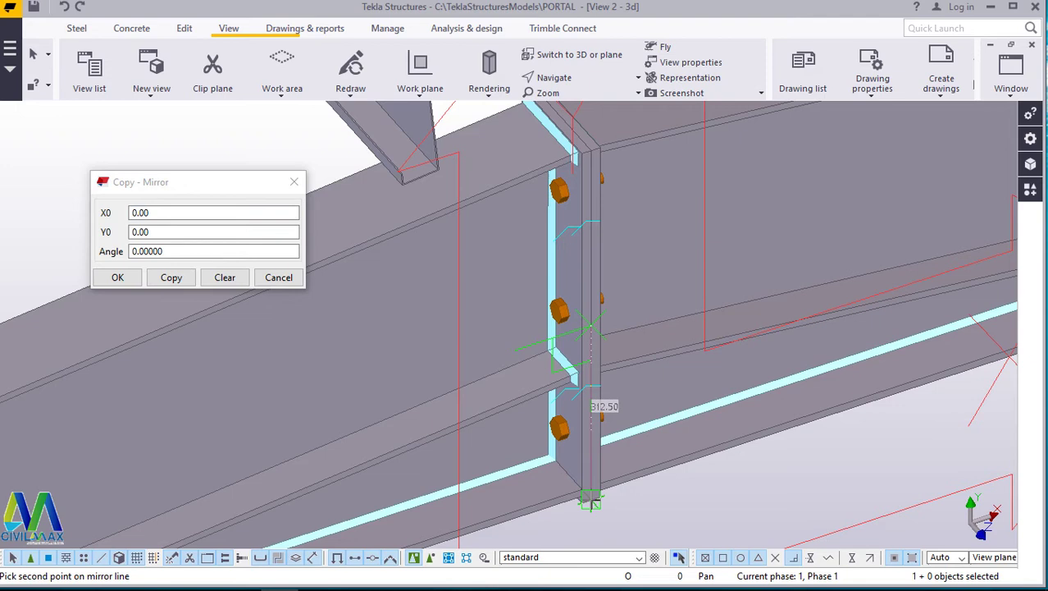
{"action": "left_click", "coordinate": [591, 502]}
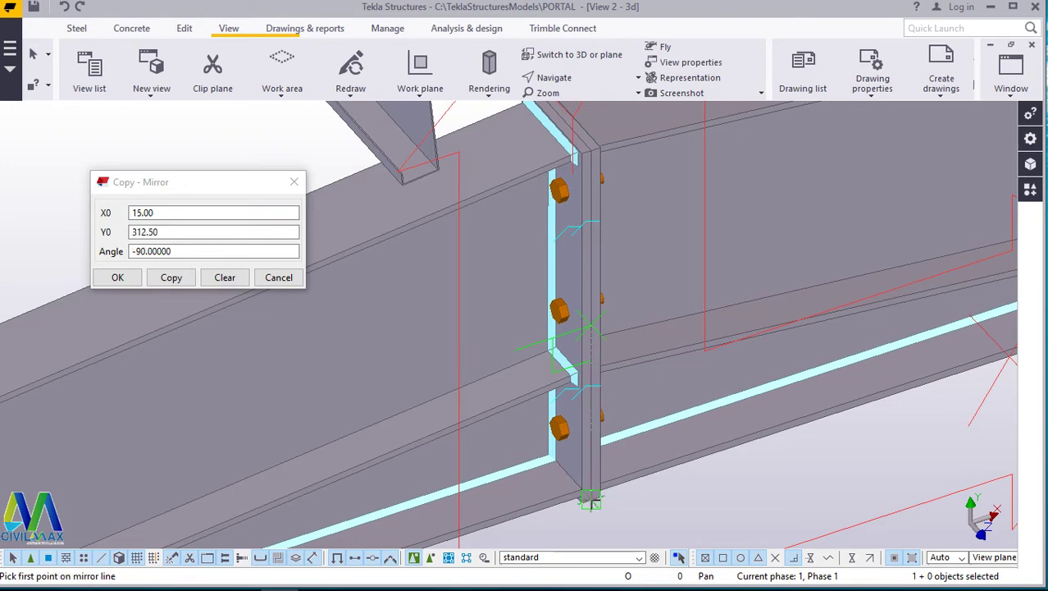
{"action": "left_click", "coordinate": [170, 278]}
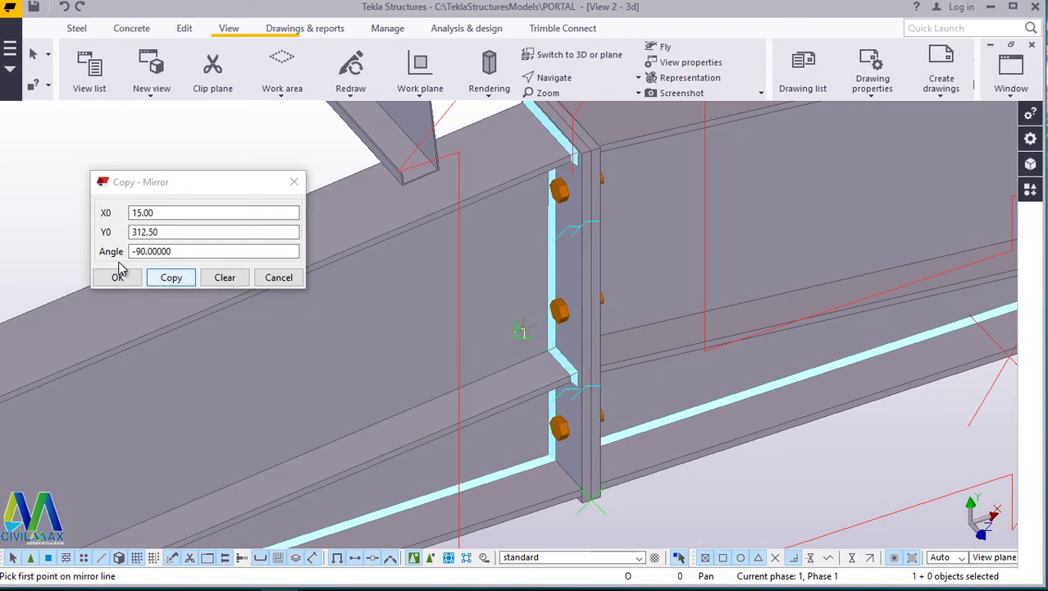
{"action": "left_click", "coordinate": [172, 281]}
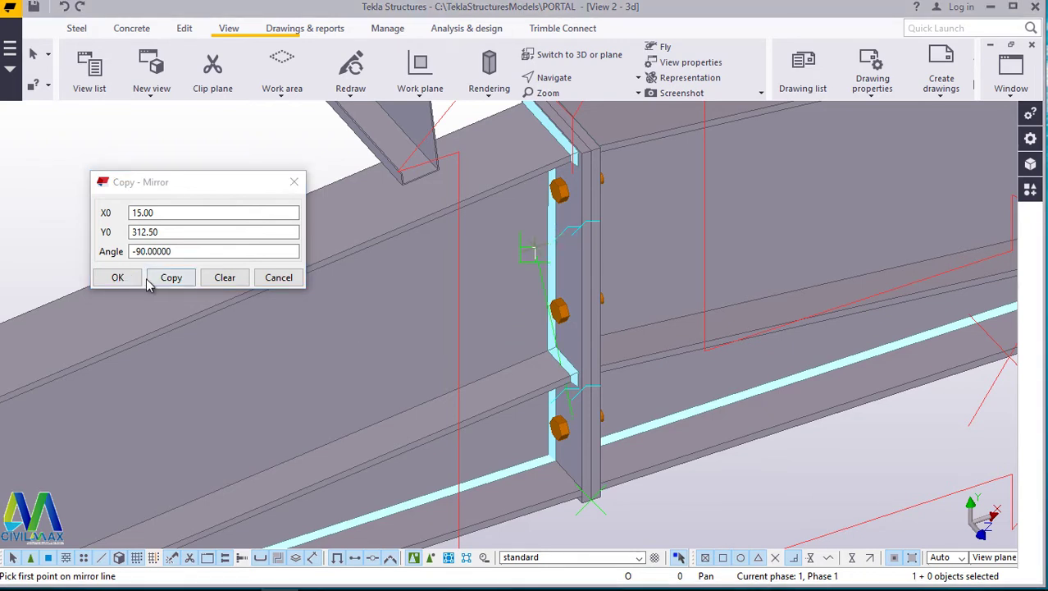
{"action": "left_click", "coordinate": [118, 278]}
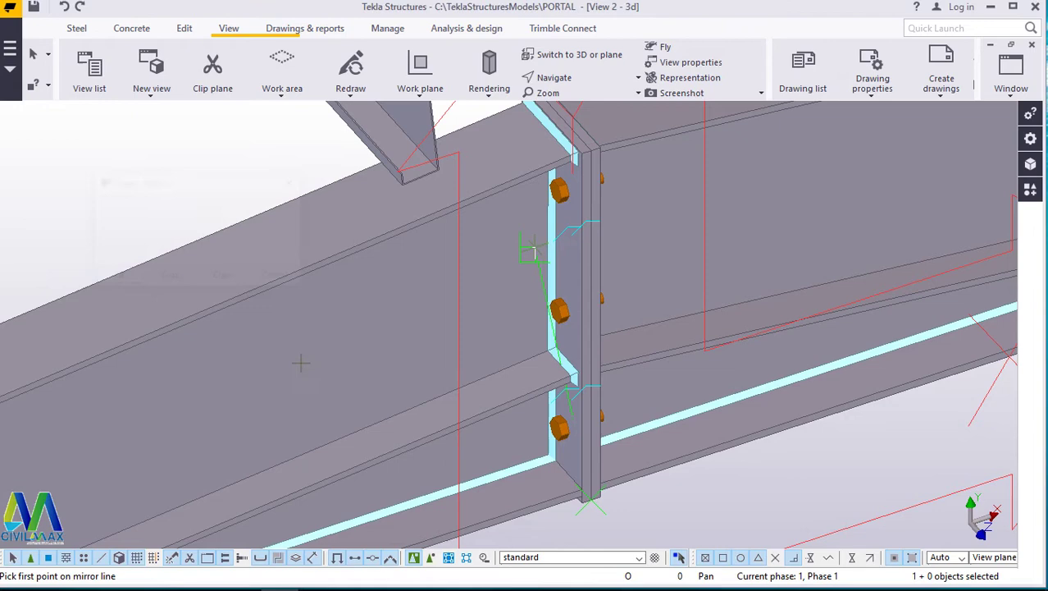
{"action": "scroll", "coordinate": [374, 385], "scroll_direction": "down", "scroll_amount": 2}
Interrupt the pending Mirror command so no sag rods are mirrored
{"action": "scroll", "coordinate": [493, 433], "scroll_direction": "down", "scroll_amount": 5}
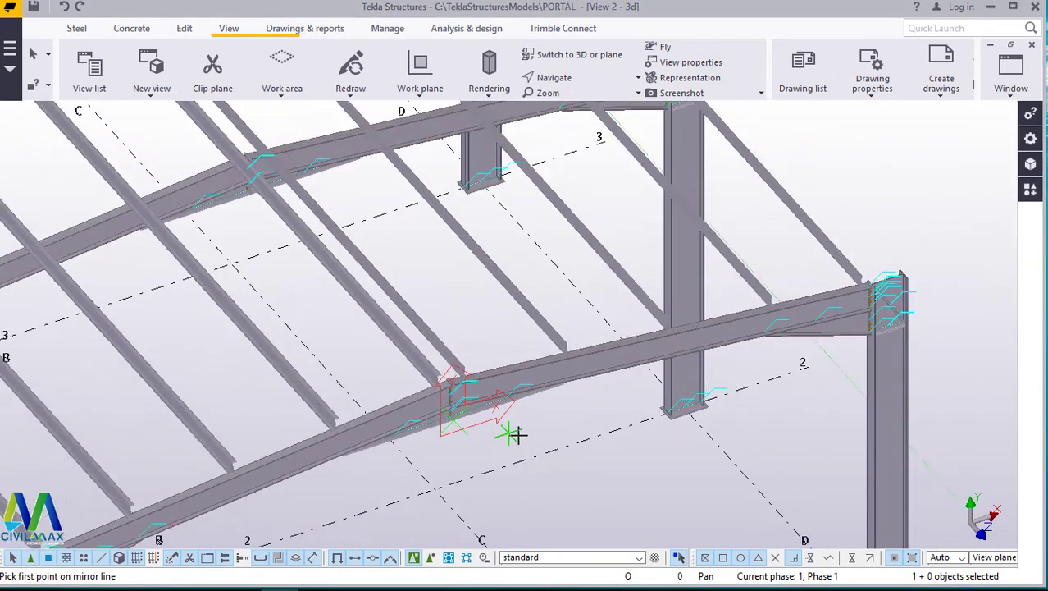
{"action": "scroll", "coordinate": [525, 424], "scroll_direction": "down", "scroll_amount": 2}
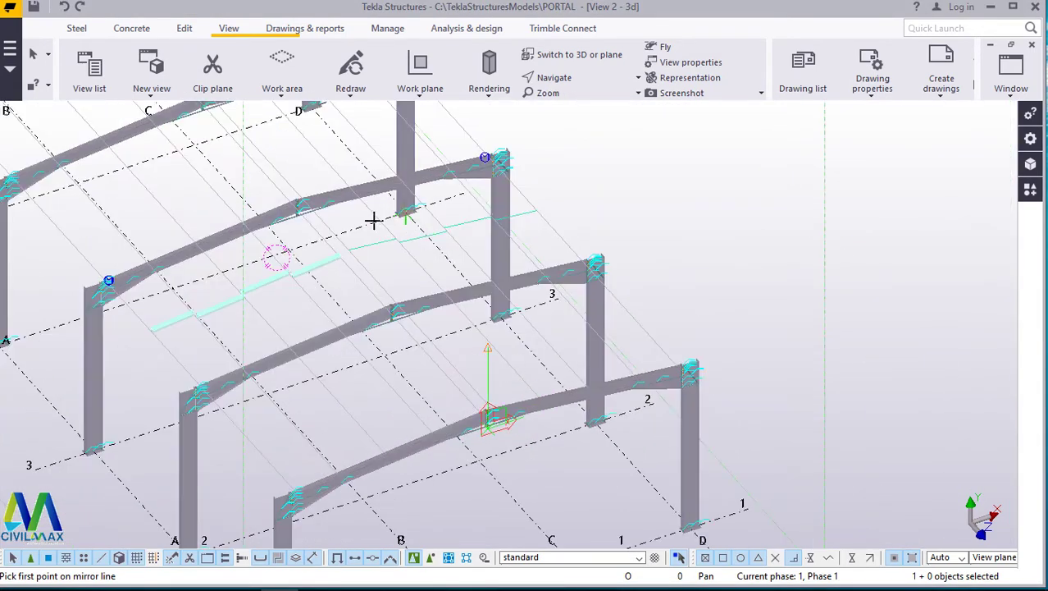
{"action": "scroll", "coordinate": [376, 218], "scroll_direction": "up", "scroll_amount": 5}
{"action": "scroll", "coordinate": [385, 220], "scroll_direction": "up", "scroll_amount": 3}
{"action": "right_click", "coordinate": [423, 225]}
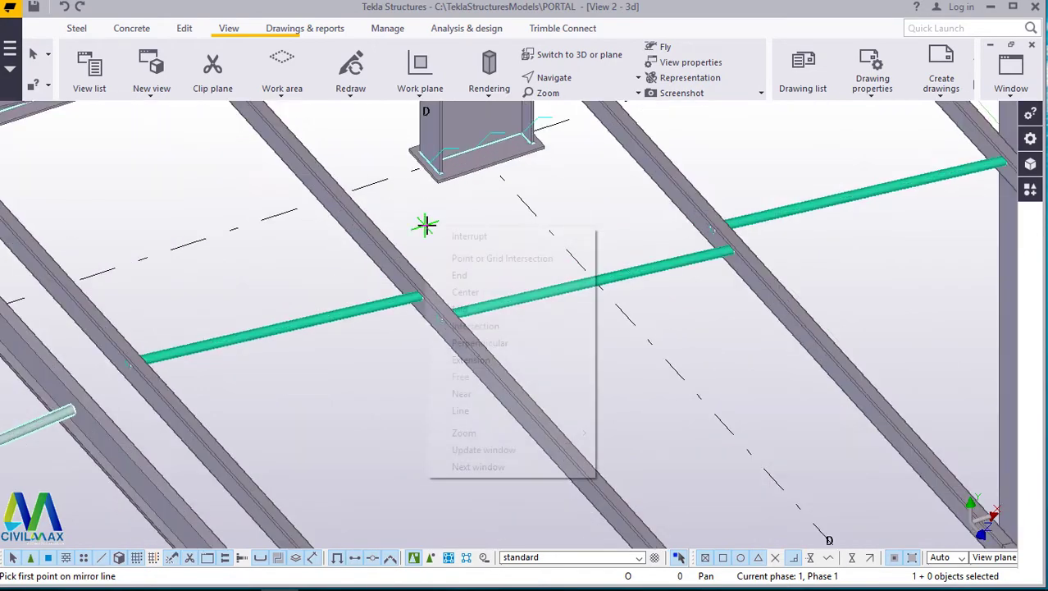
{"action": "left_click", "coordinate": [459, 239]}
Zoom in and select a roof purlin to inspect it
{"action": "scroll", "coordinate": [474, 258], "scroll_direction": "down", "scroll_amount": 6}
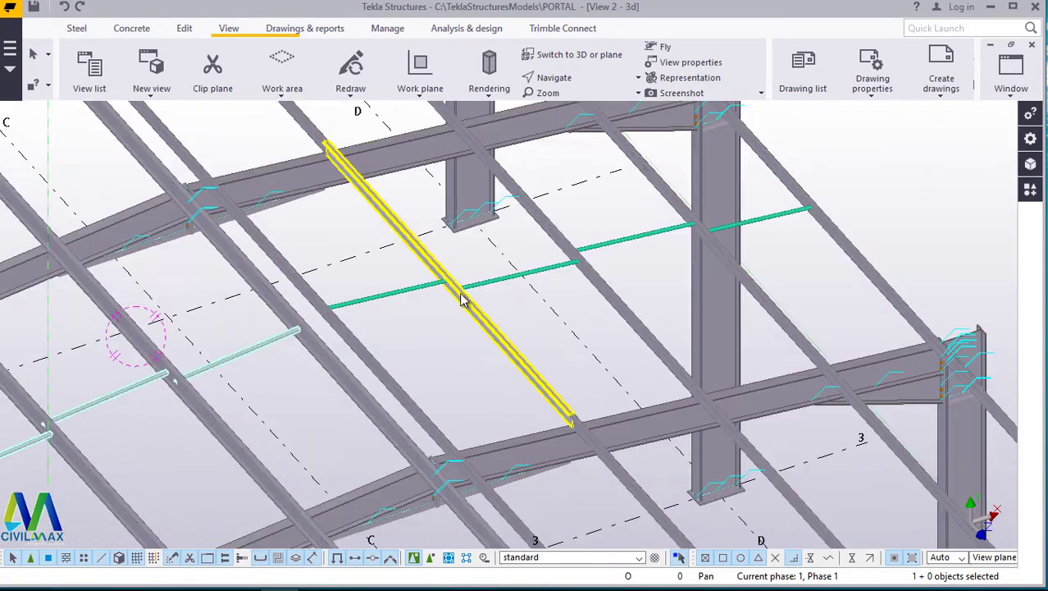
{"action": "scroll", "coordinate": [448, 300], "scroll_direction": "up", "scroll_amount": 5}
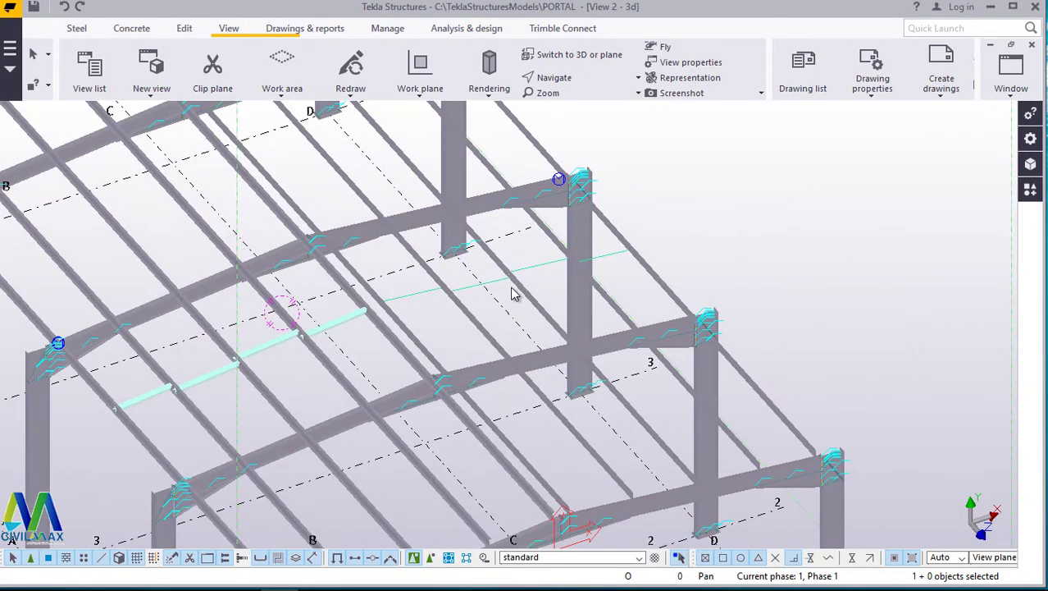
{"action": "scroll", "coordinate": [356, 256], "scroll_direction": "down", "scroll_amount": 5}
{"action": "scroll", "coordinate": [398, 253], "scroll_direction": "up", "scroll_amount": 2}
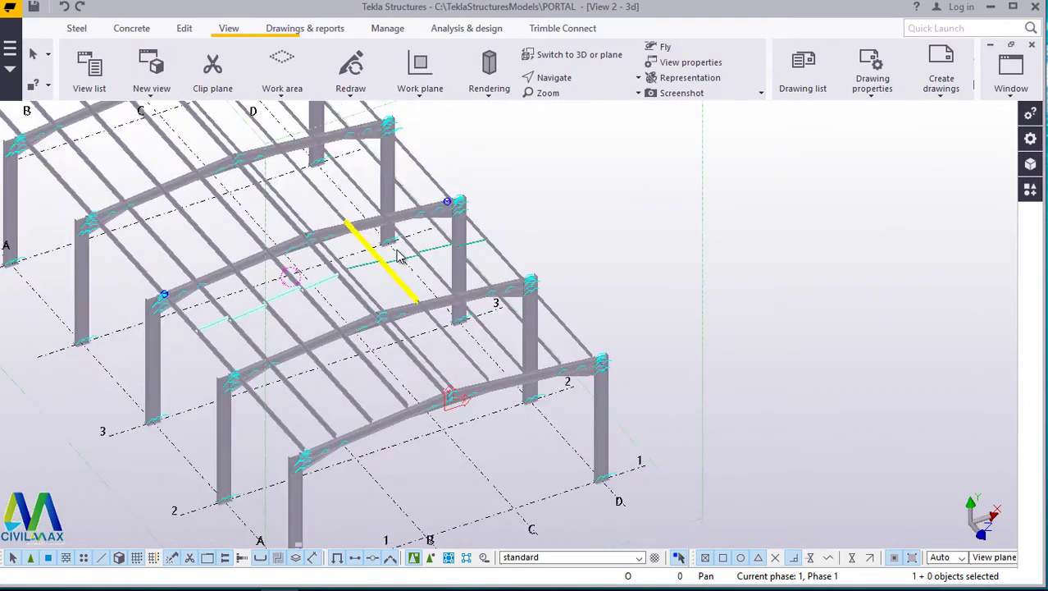
{"action": "left_click", "coordinate": [455, 402]}
{"action": "scroll", "coordinate": [453, 406], "scroll_direction": "up", "scroll_amount": 4}
{"action": "scroll", "coordinate": [451, 414], "scroll_direction": "up", "scroll_amount": 6}
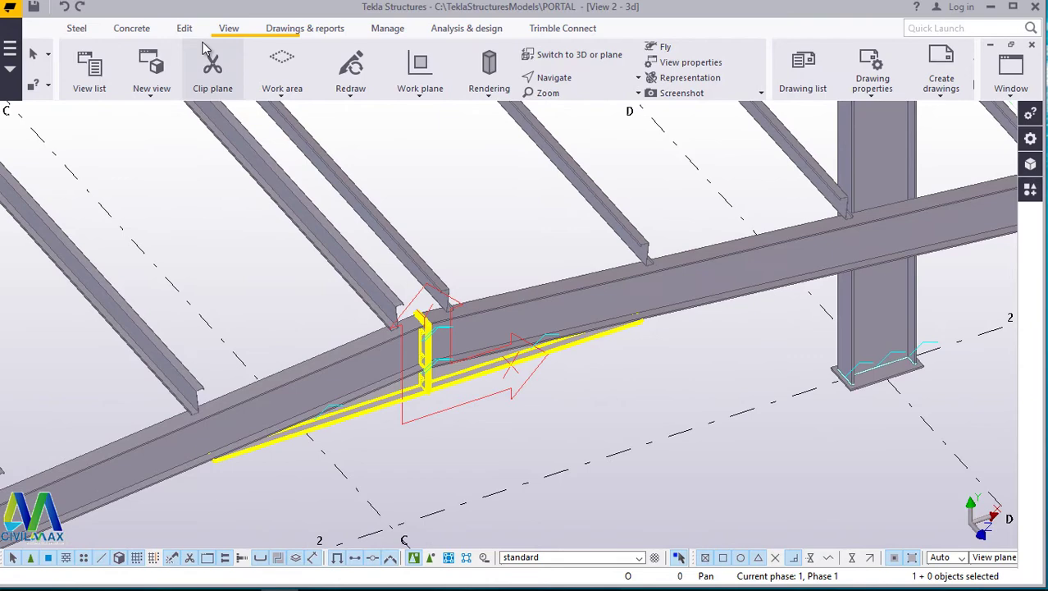
Move the work plane off the apex end plate to ground level at grid C/1
{"action": "scroll", "coordinate": [426, 382], "scroll_direction": "down", "scroll_amount": 6}
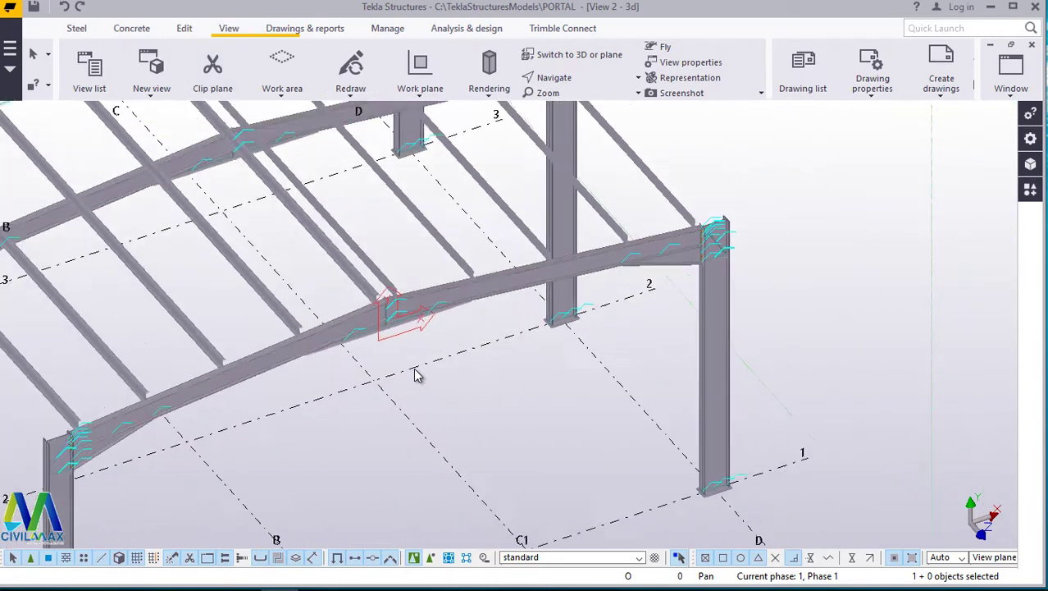
{"action": "scroll", "coordinate": [420, 370], "scroll_direction": "down", "scroll_amount": 2}
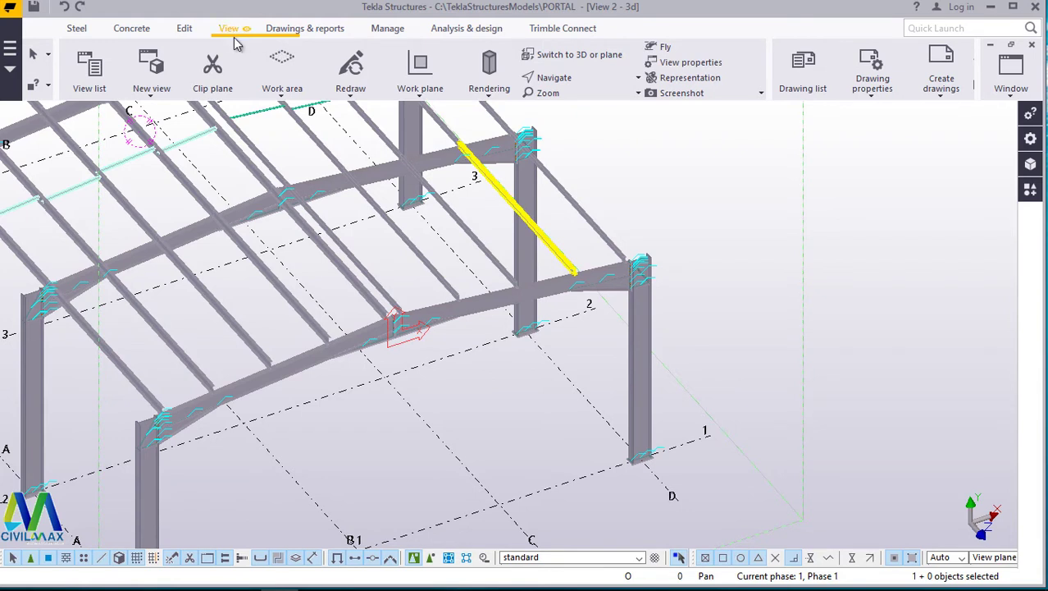
{"action": "left_click", "coordinate": [420, 82]}
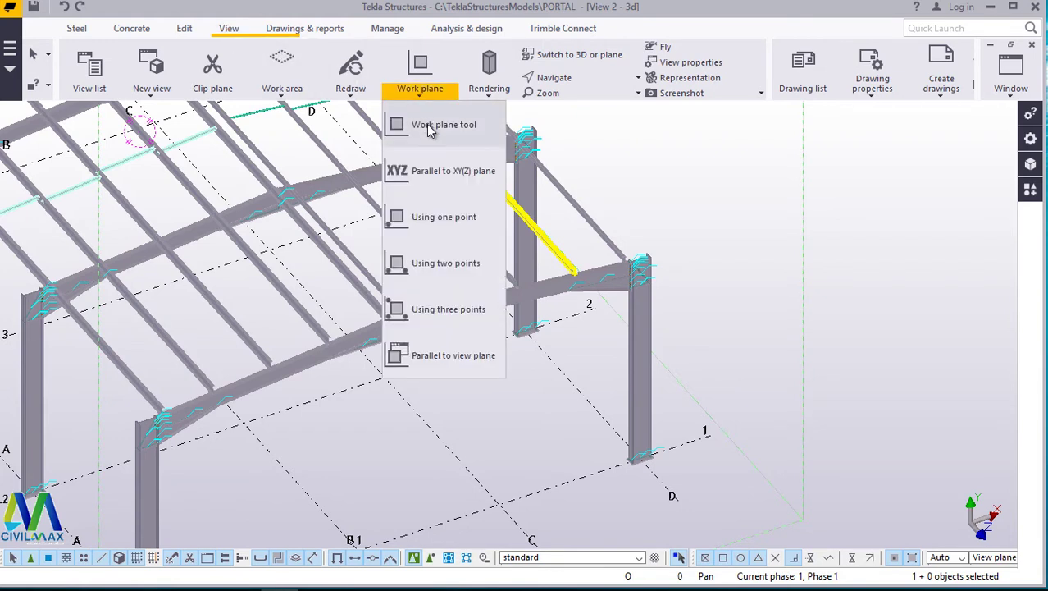
{"action": "left_click", "coordinate": [432, 125]}
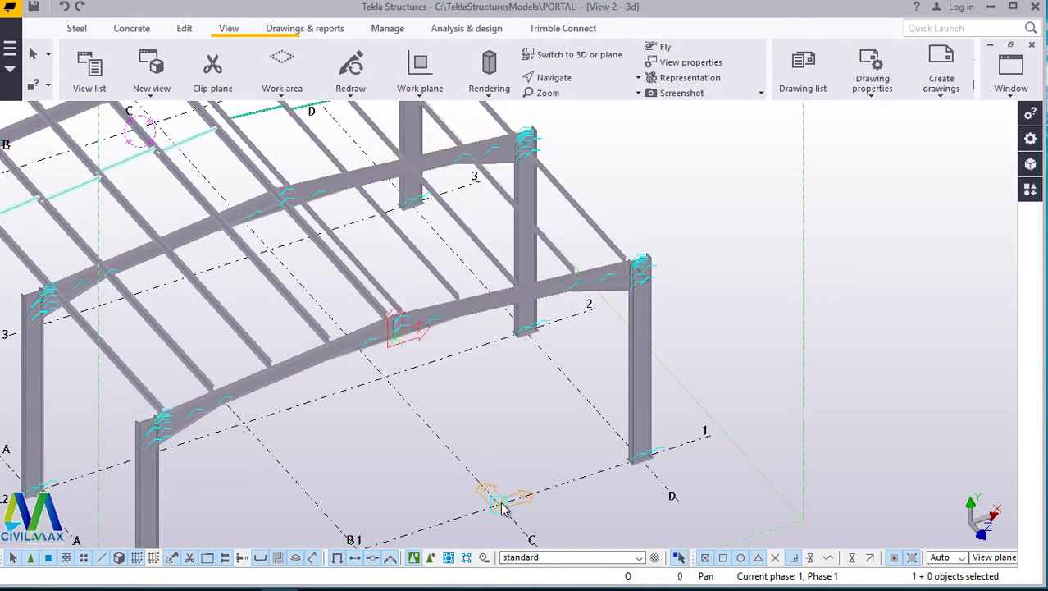
{"action": "right_click", "coordinate": [520, 430]}
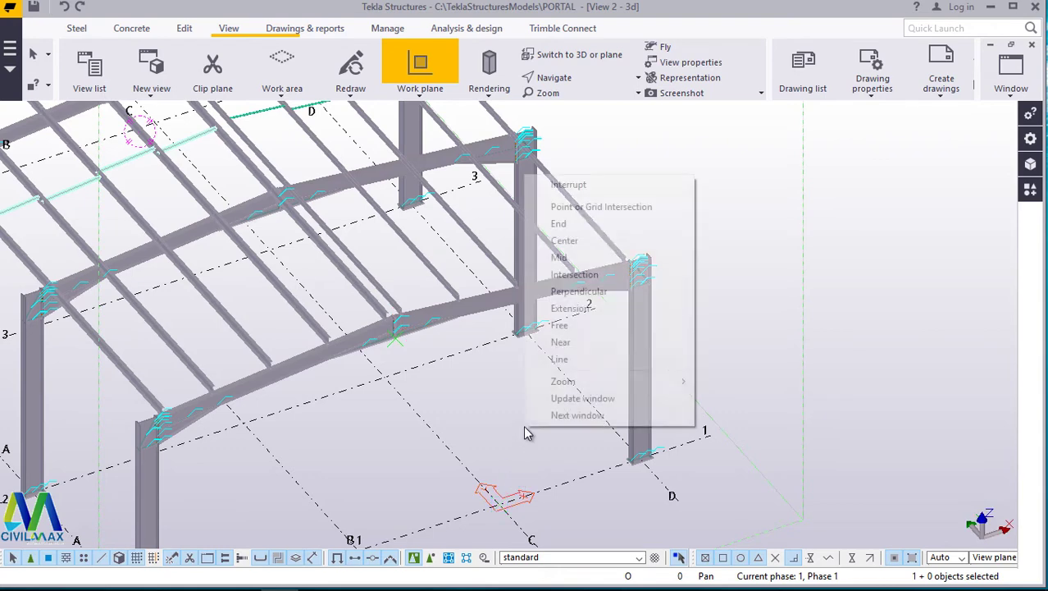
{"action": "left_click", "coordinate": [582, 187]}
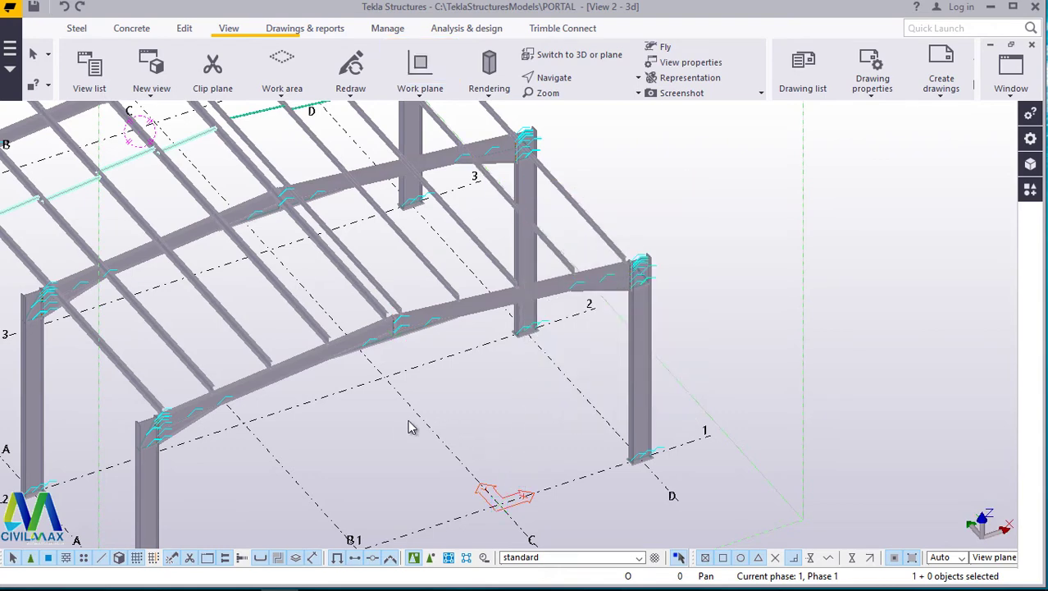
{"action": "scroll", "coordinate": [408, 427], "scroll_direction": "up", "scroll_amount": 2}
{"action": "scroll", "coordinate": [433, 474], "scroll_direction": "down", "scroll_amount": 3}
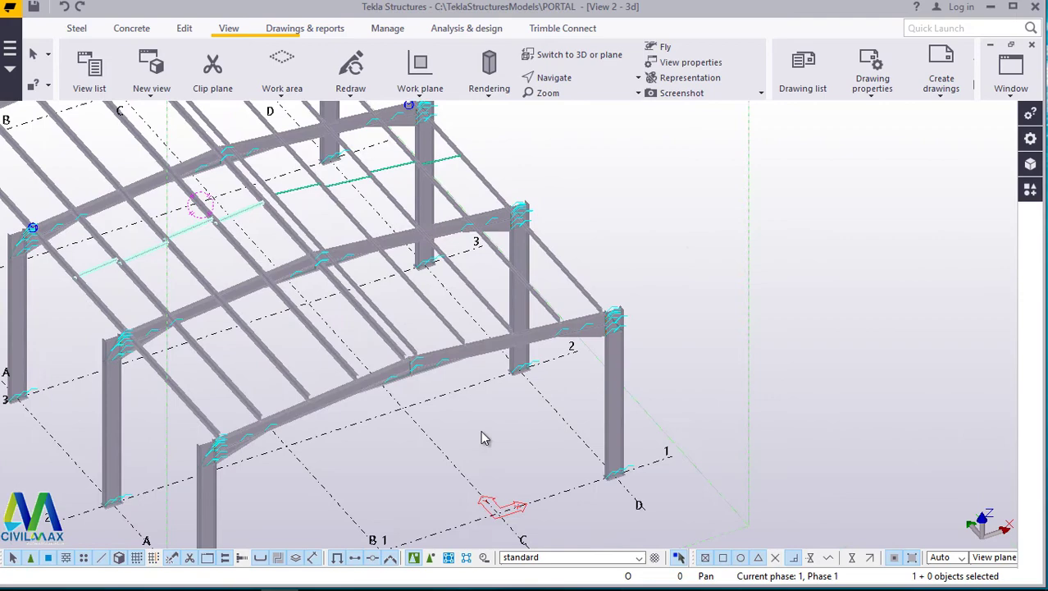
{"action": "scroll", "coordinate": [328, 304], "scroll_direction": "down", "scroll_amount": 5}
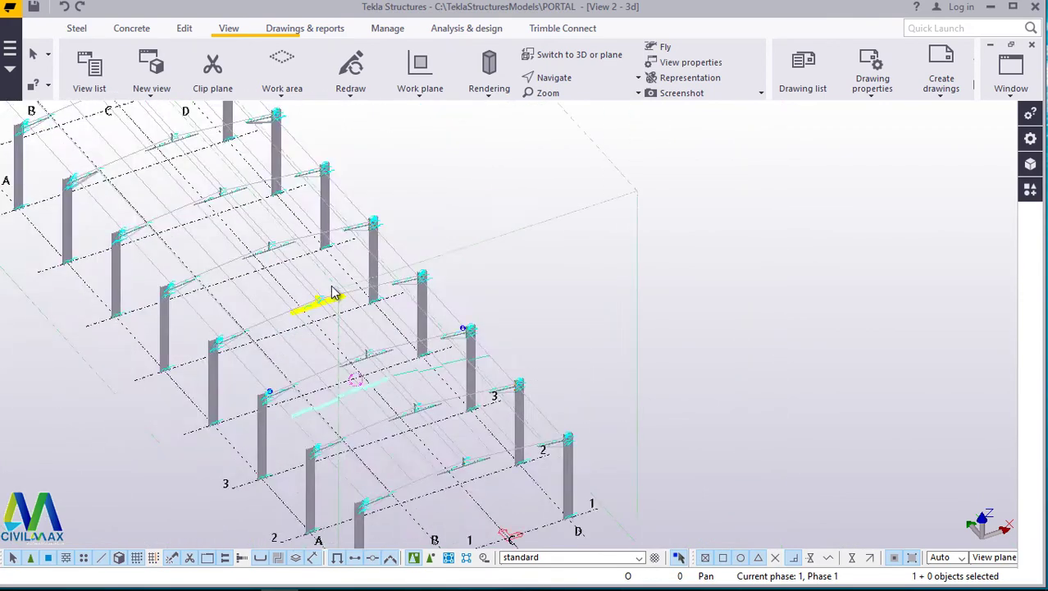
Zoom and orbit to a more top-down view of the sag rods near grid D
{"action": "scroll", "coordinate": [472, 501], "scroll_direction": "up", "scroll_amount": 5}
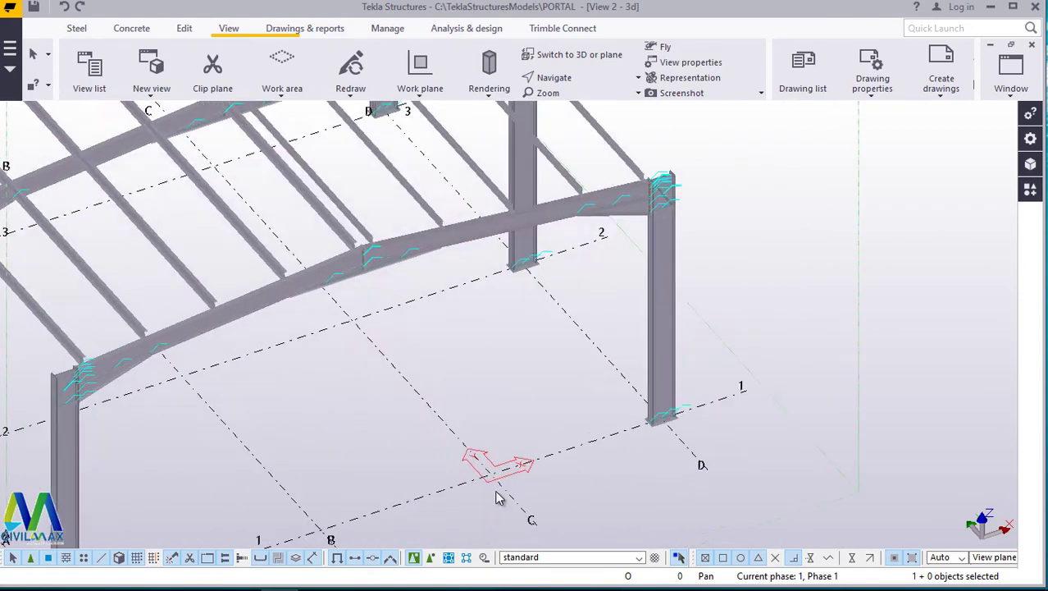
{"action": "scroll", "coordinate": [496, 480], "scroll_direction": "up", "scroll_amount": 3}
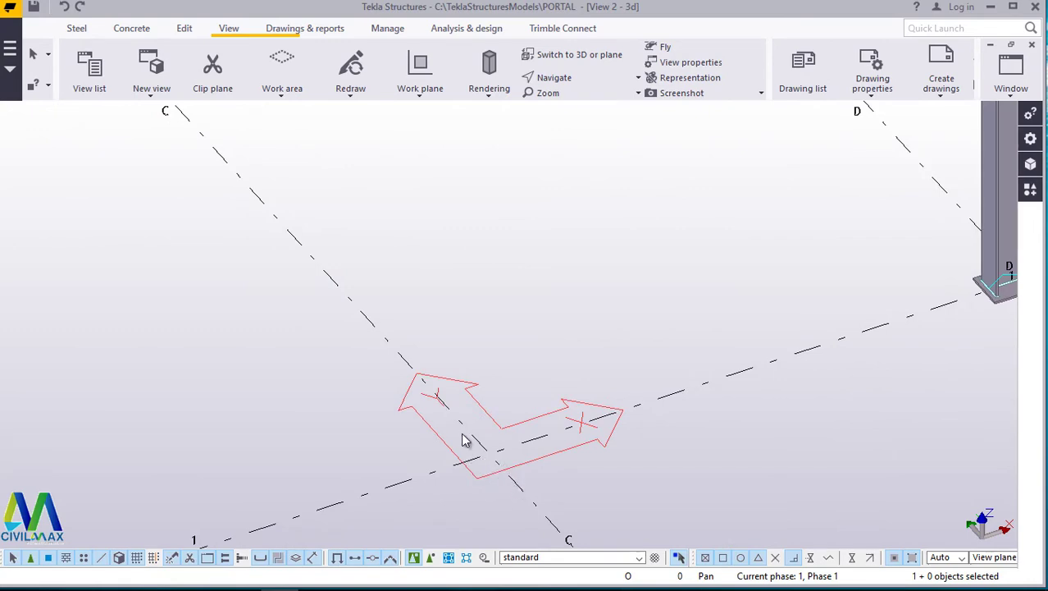
{"action": "scroll", "coordinate": [493, 421], "scroll_direction": "down", "scroll_amount": 8}
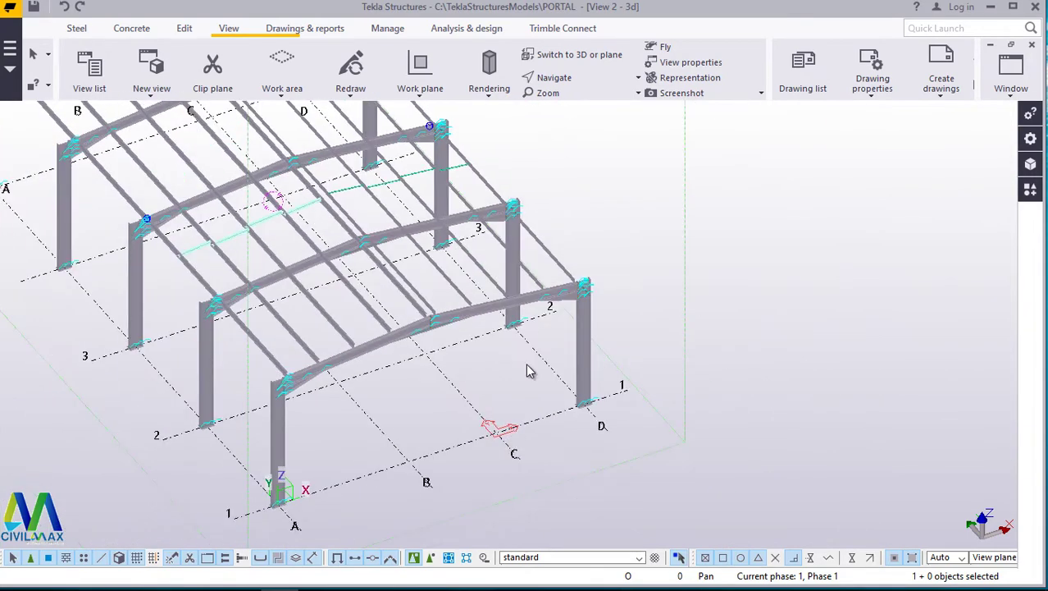
{"action": "scroll", "coordinate": [439, 226], "scroll_direction": "up", "scroll_amount": 10}
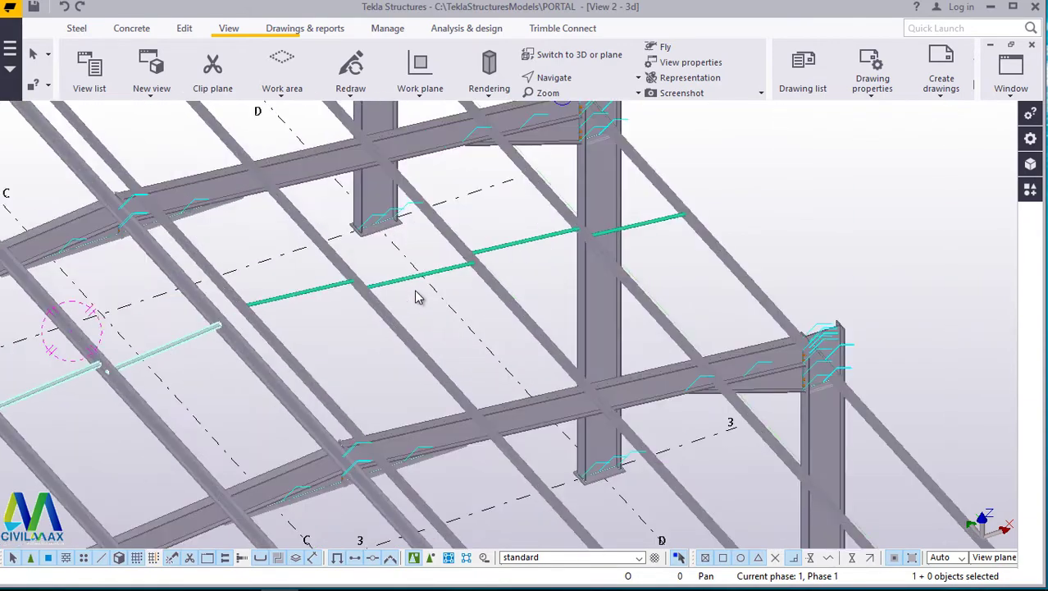
{"action": "scroll", "coordinate": [426, 292], "scroll_direction": "down", "scroll_amount": 8}
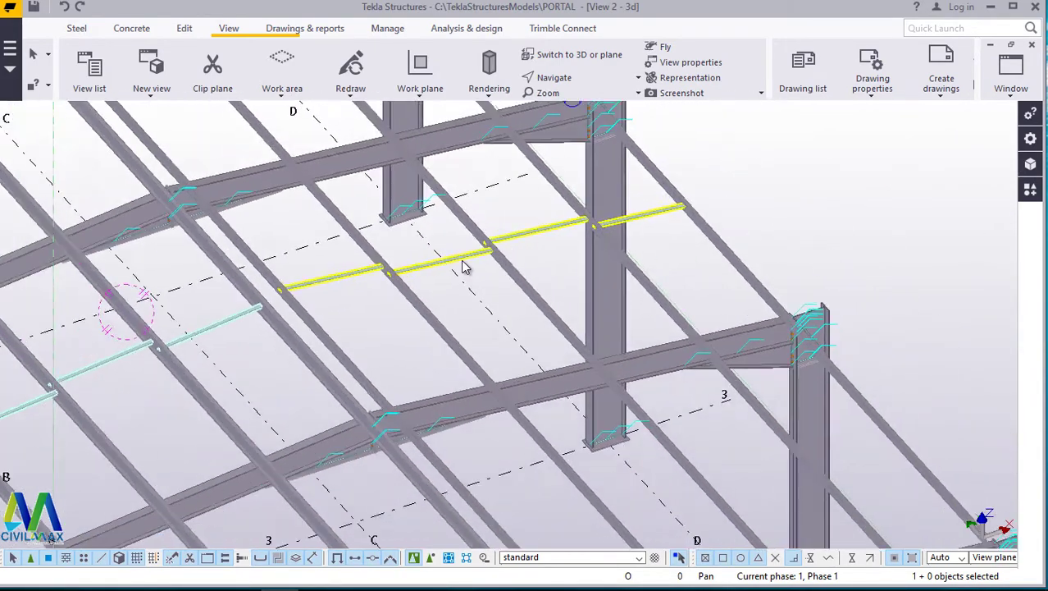
{"action": "scroll", "coordinate": [391, 328], "scroll_direction": "down", "scroll_amount": 5}
{"action": "scroll", "coordinate": [357, 315], "scroll_direction": "up", "scroll_amount": 5}
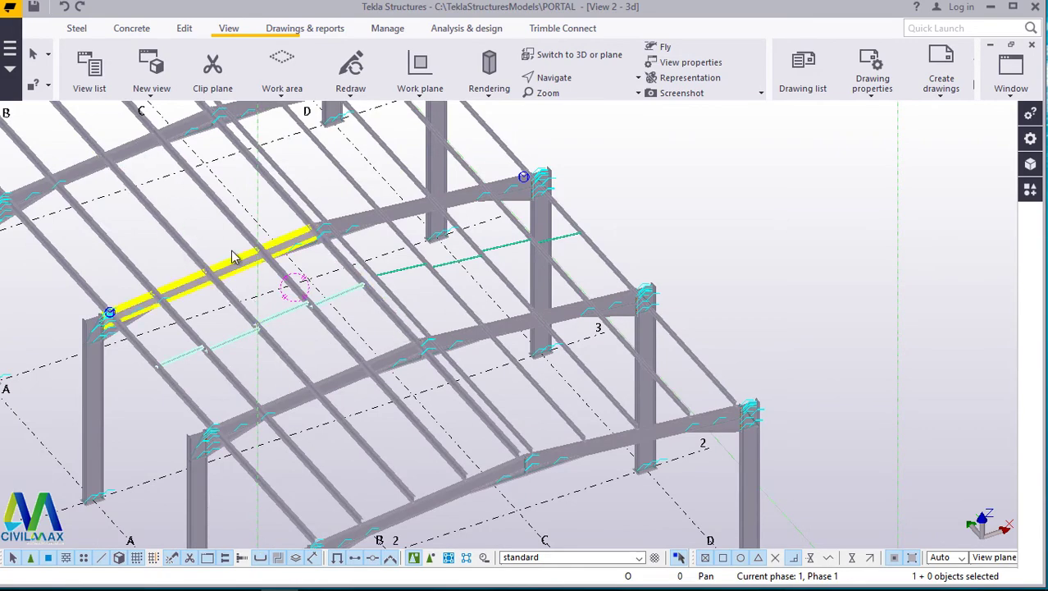
{"action": "scroll", "coordinate": [270, 279], "scroll_direction": "down", "scroll_amount": 2}
{"action": "scroll", "coordinate": [276, 287], "scroll_direction": "down", "scroll_amount": 3}
{"action": "middle_click_drag", "start_coordinate": [339, 326], "coordinate": [150, 164], "text": "ctrl"}
Add the second sag rod beside grid D to the selection
{"action": "scroll", "coordinate": [339, 314], "scroll_direction": "up", "scroll_amount": 5}
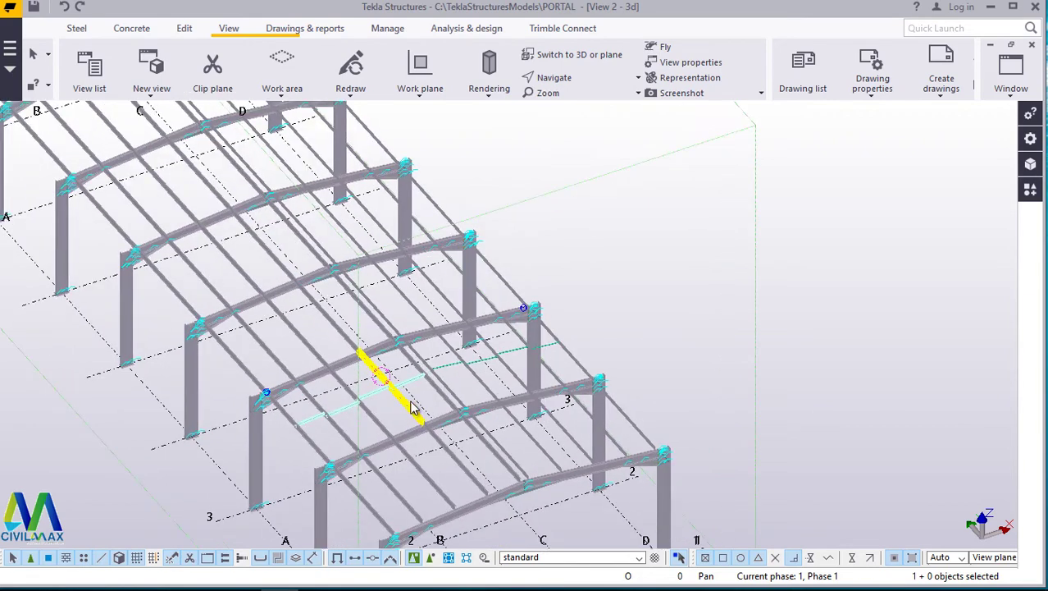
{"action": "scroll", "coordinate": [474, 376], "scroll_direction": "up", "scroll_amount": 2}
{"action": "scroll", "coordinate": [478, 373], "scroll_direction": "up", "scroll_amount": 3}
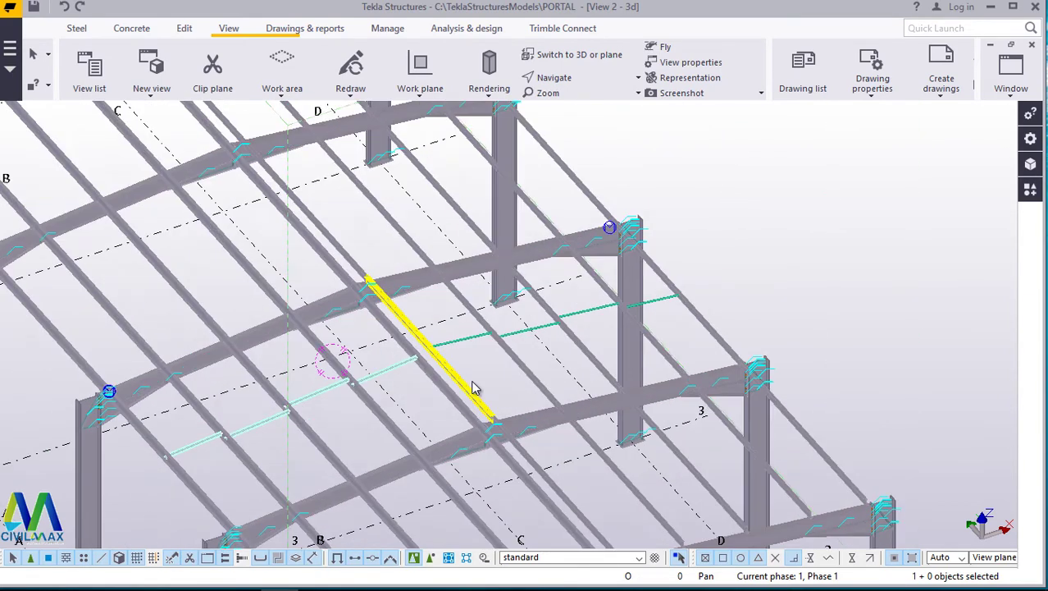
{"action": "left_click", "coordinate": [468, 337], "text": "shift"}
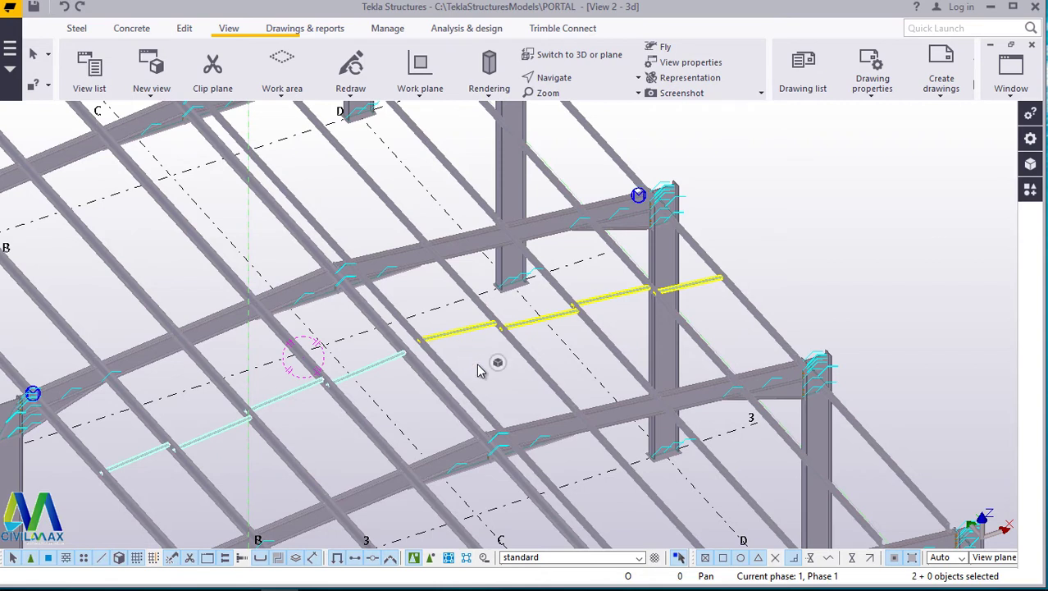
Open Copy - Linear for the two sag rods and enter a dY offset of 6000
{"action": "right_click", "coordinate": [782, 182]}
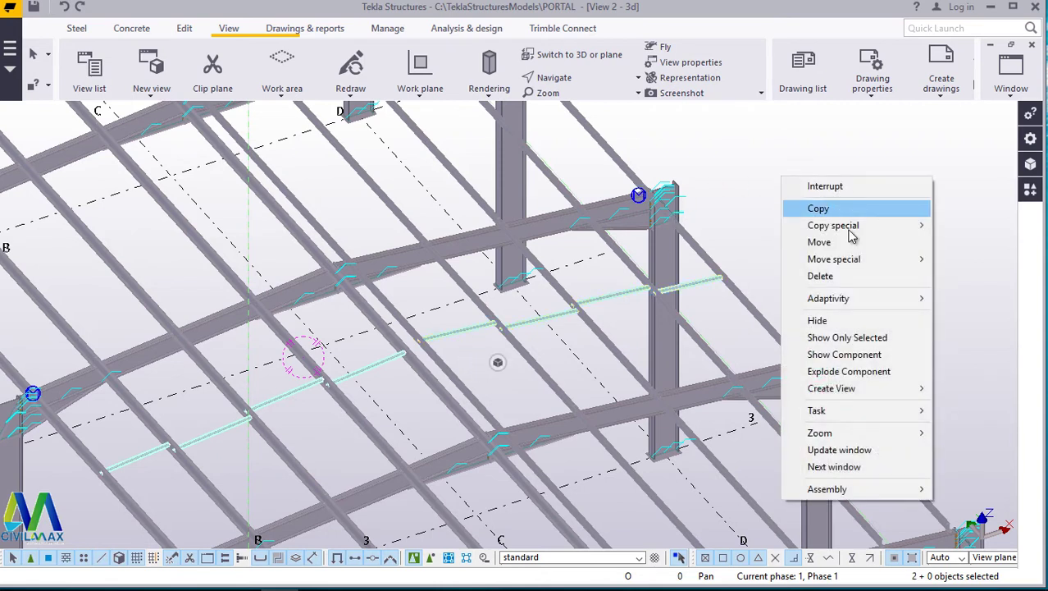
{"action": "mouse_move", "coordinate": [845, 234]}
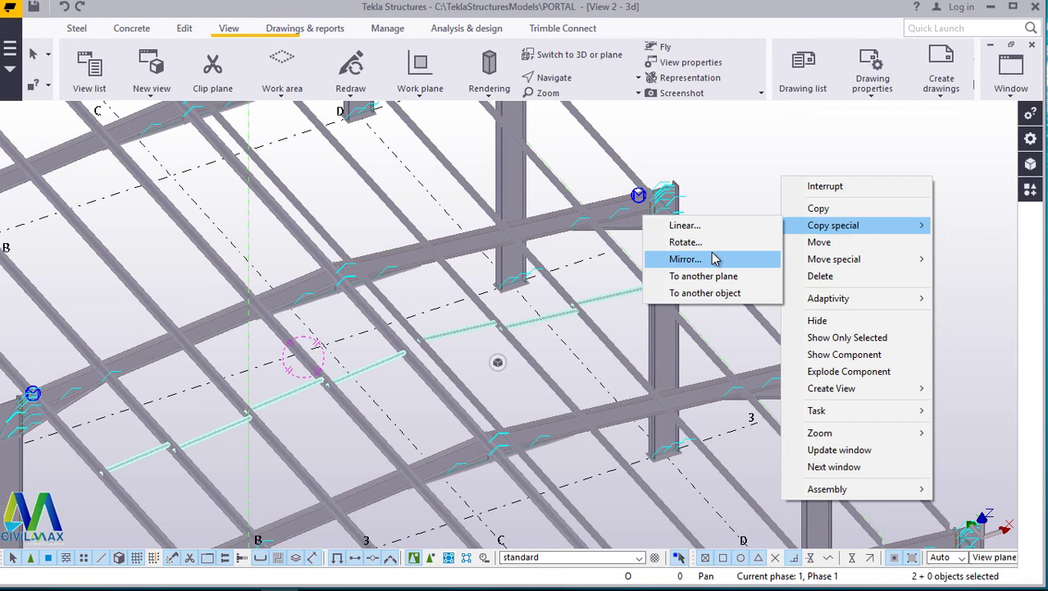
{"action": "left_click", "coordinate": [697, 229]}
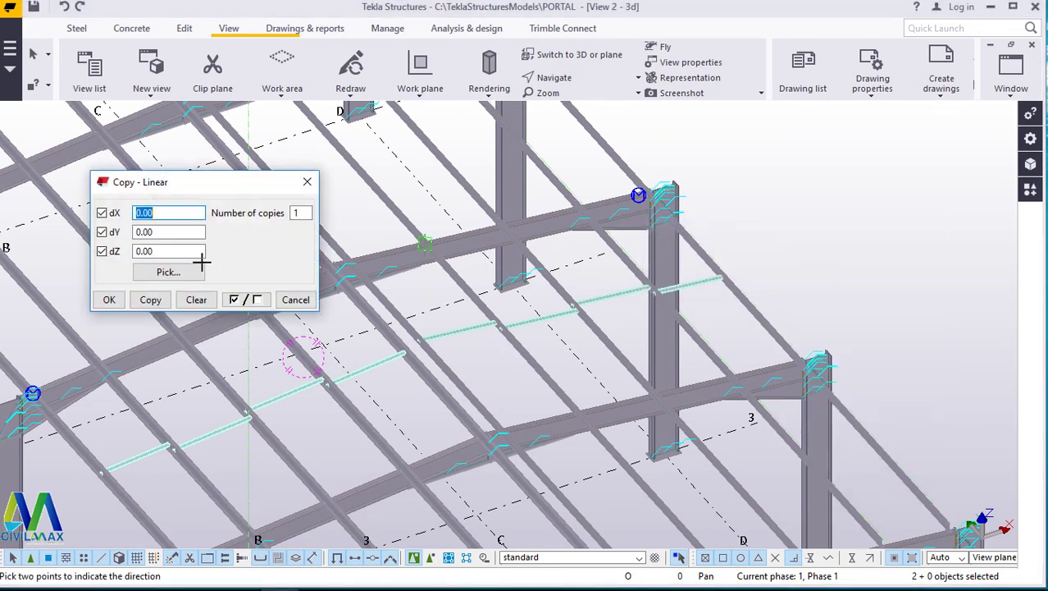
{"action": "key", "text": "Tab"}
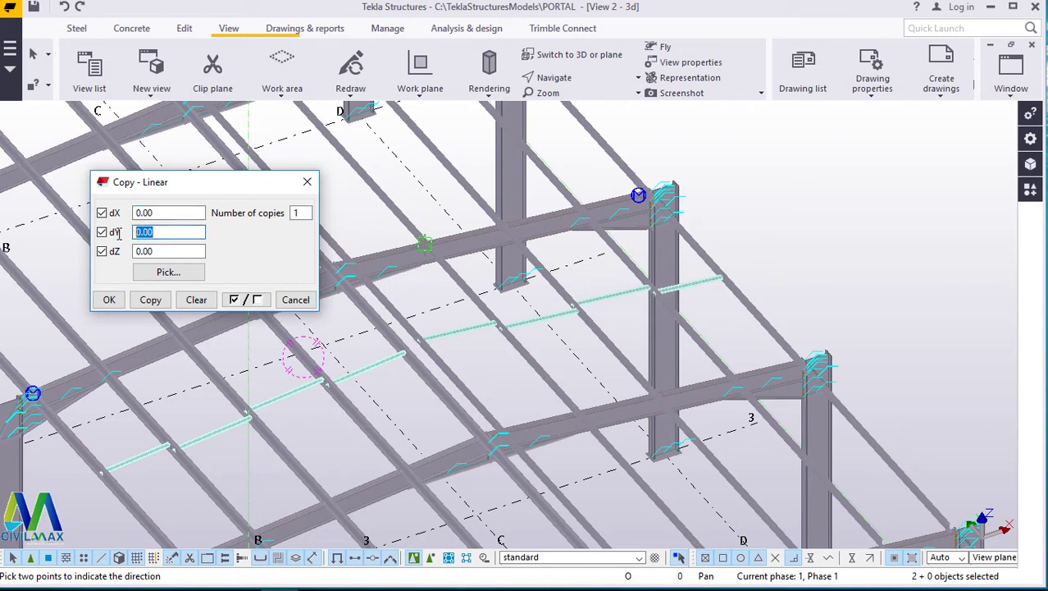
{"action": "type", "text": "6000"}
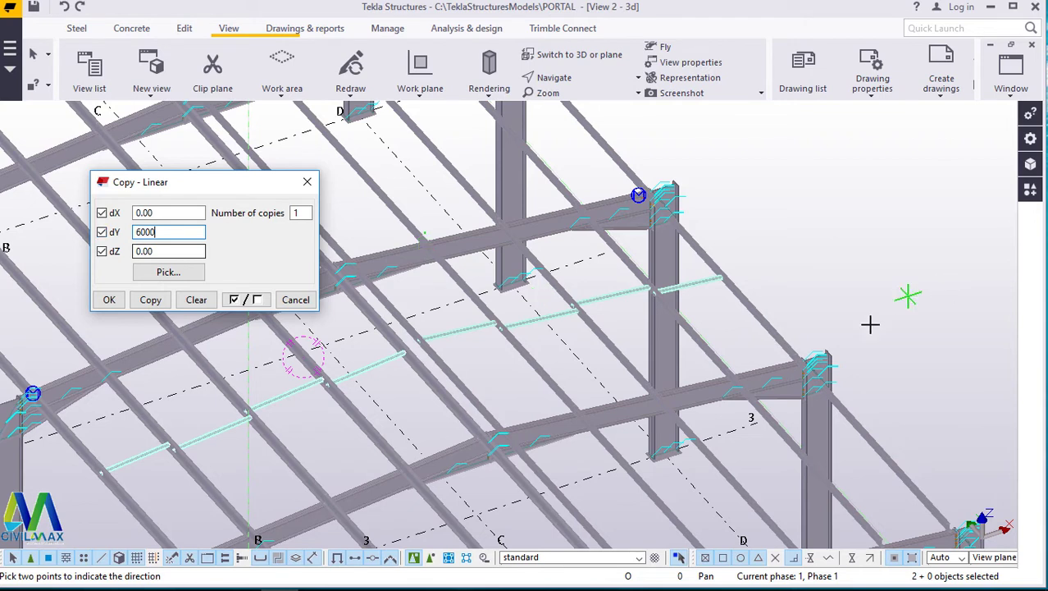
{"action": "left_click", "coordinate": [830, 355]}
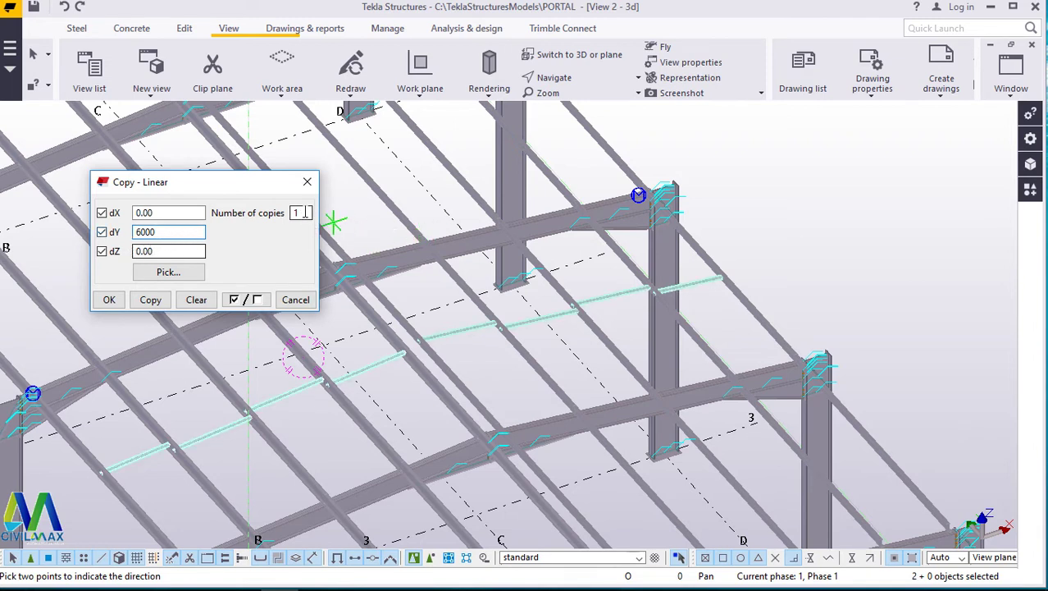
Make 10 copies of the sag rods at dY 6000 and close the Copy - Linear dialog
{"action": "left_click", "coordinate": [305, 212]}
{"action": "key", "text": "BackSpace"}
{"action": "scroll", "coordinate": [668, 352], "scroll_direction": "down", "scroll_amount": 2}
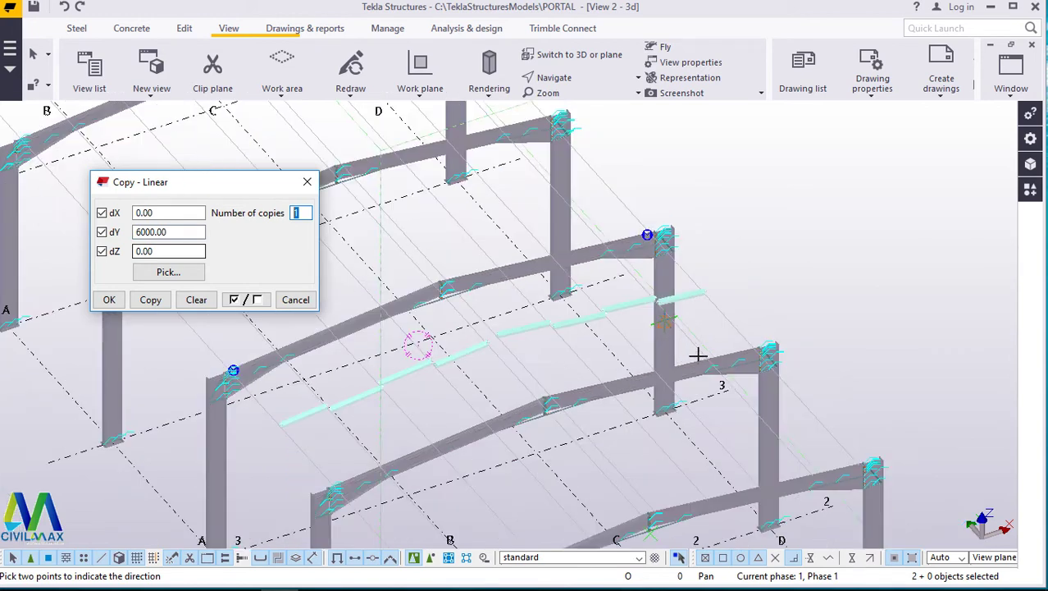
{"action": "scroll", "coordinate": [768, 406], "scroll_direction": "down", "scroll_amount": 2}
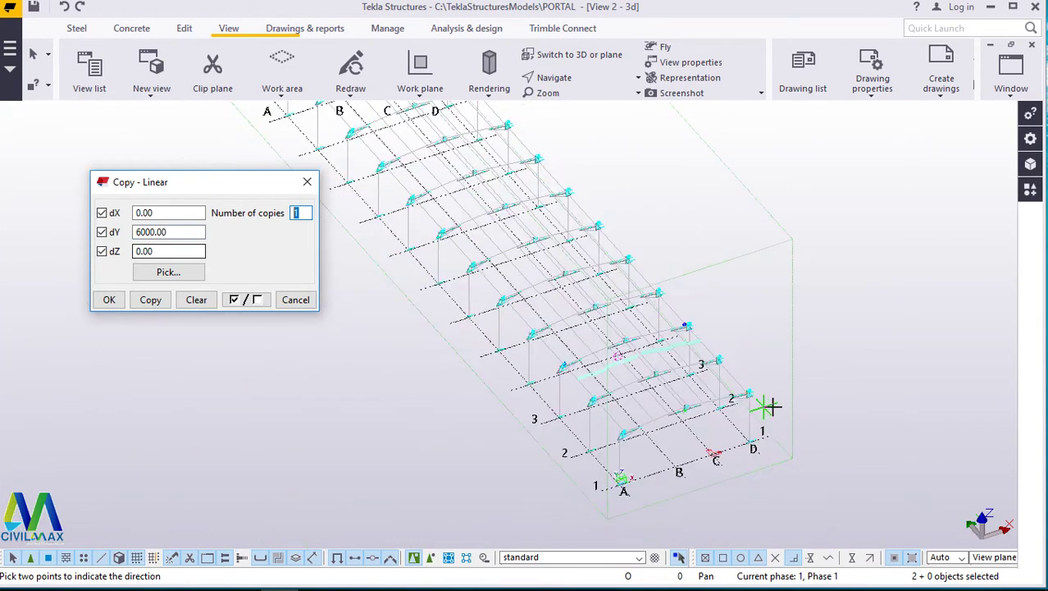
{"action": "scroll", "coordinate": [771, 402], "scroll_direction": "down", "scroll_amount": 1}
{"action": "scroll", "coordinate": [746, 386], "scroll_direction": "up", "scroll_amount": 2}
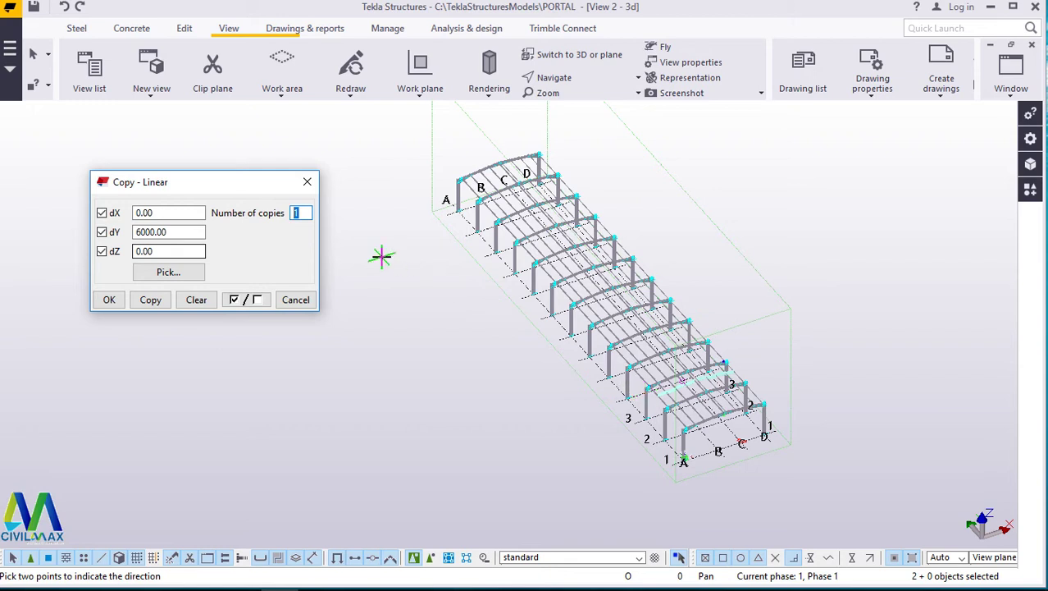
{"action": "type", "text": "10"}
{"action": "left_click", "coordinate": [149, 300]}
{"action": "left_click", "coordinate": [109, 300]}
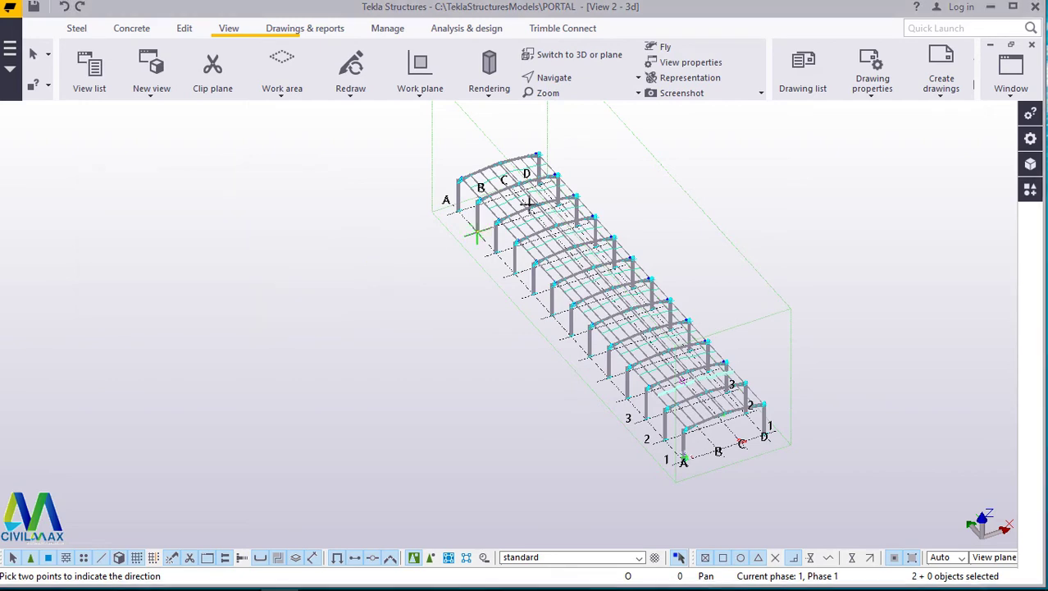
{"action": "scroll", "coordinate": [525, 158], "scroll_direction": "up", "scroll_amount": 5}
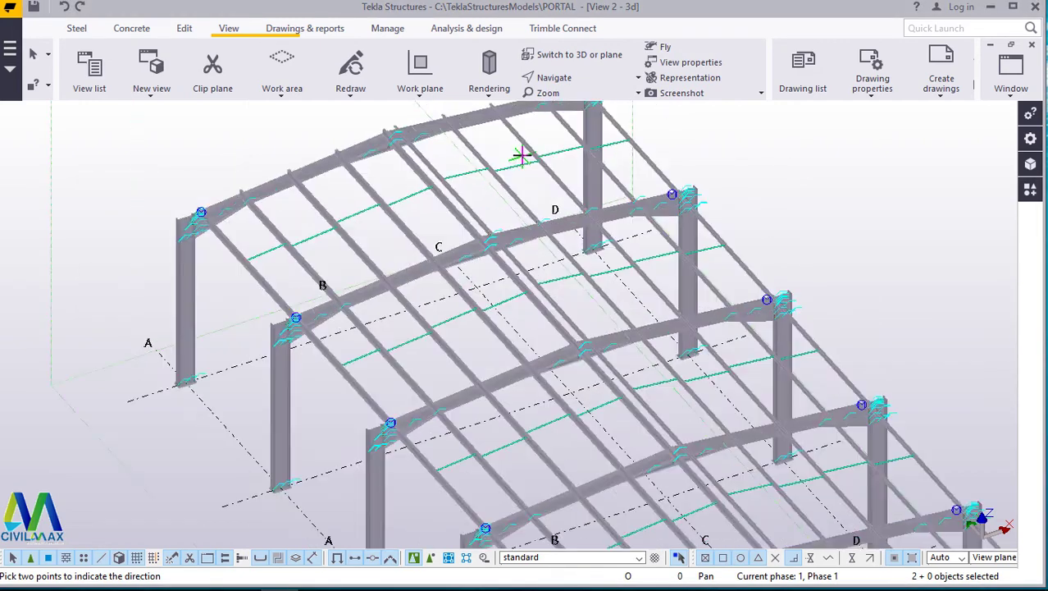
{"action": "scroll", "coordinate": [523, 156], "scroll_direction": "up", "scroll_amount": 4}
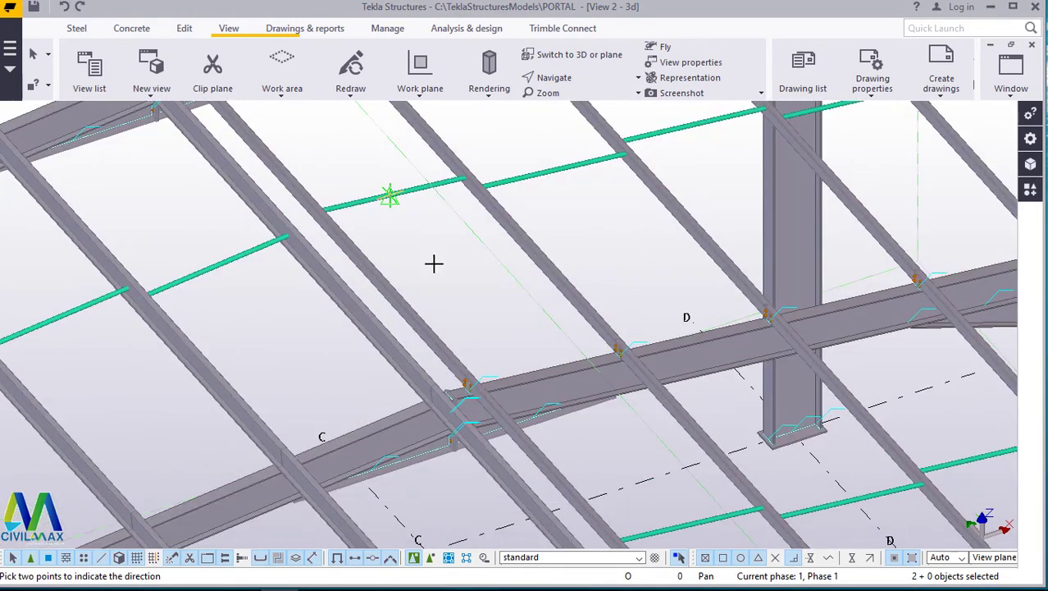
{"action": "scroll", "coordinate": [476, 254], "scroll_direction": "down", "scroll_amount": 2}
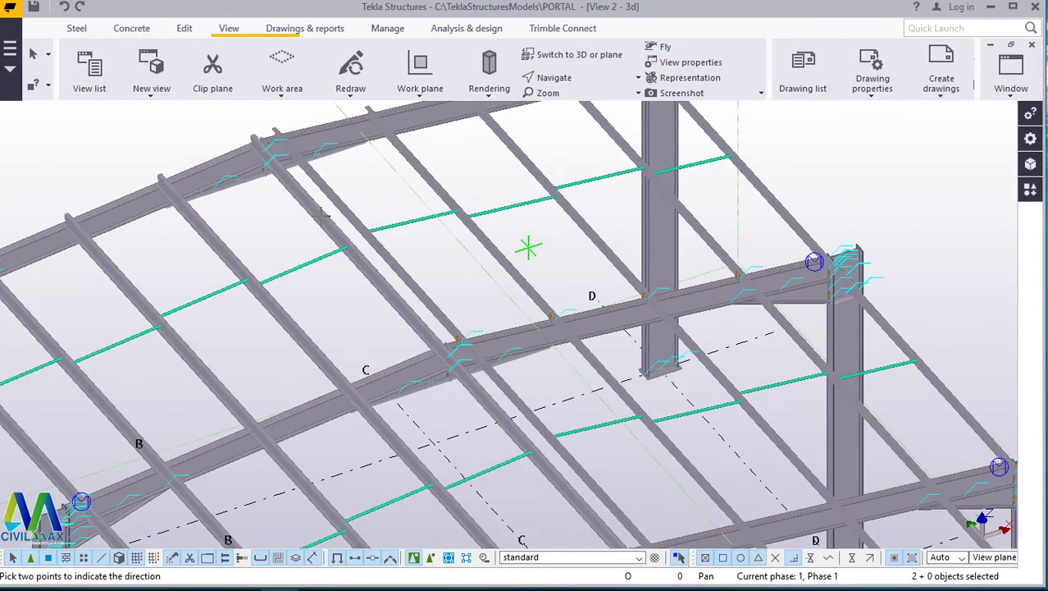
{"action": "scroll", "coordinate": [328, 213], "scroll_direction": "down", "scroll_amount": 5}
{"action": "scroll", "coordinate": [332, 202], "scroll_direction": "down", "scroll_amount": 3}
{"action": "scroll", "coordinate": [557, 381], "scroll_direction": "down", "scroll_amount": 1}
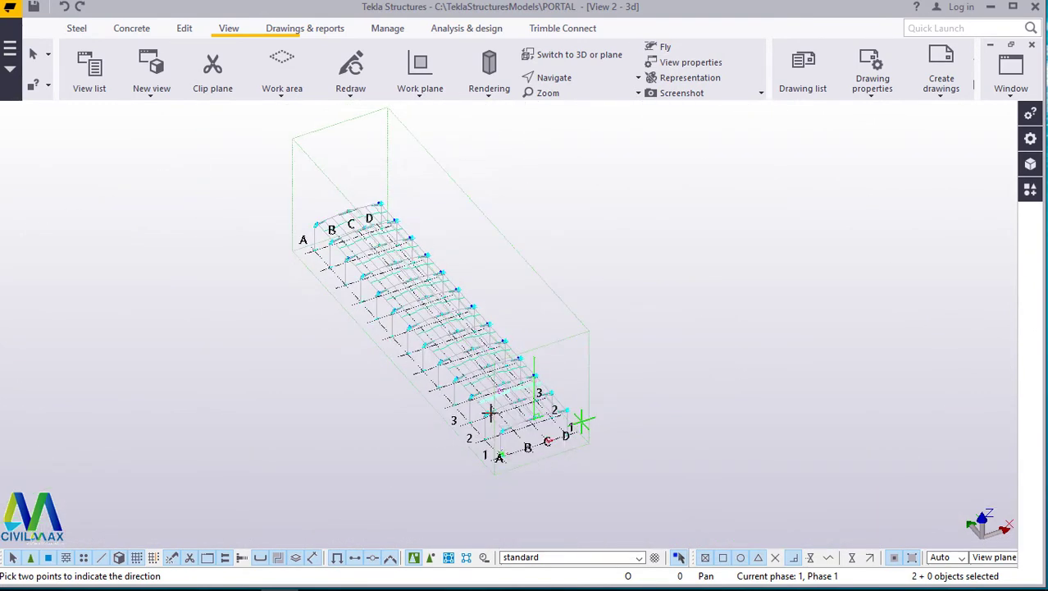
{"action": "scroll", "coordinate": [490, 413], "scroll_direction": "up", "scroll_amount": 6}
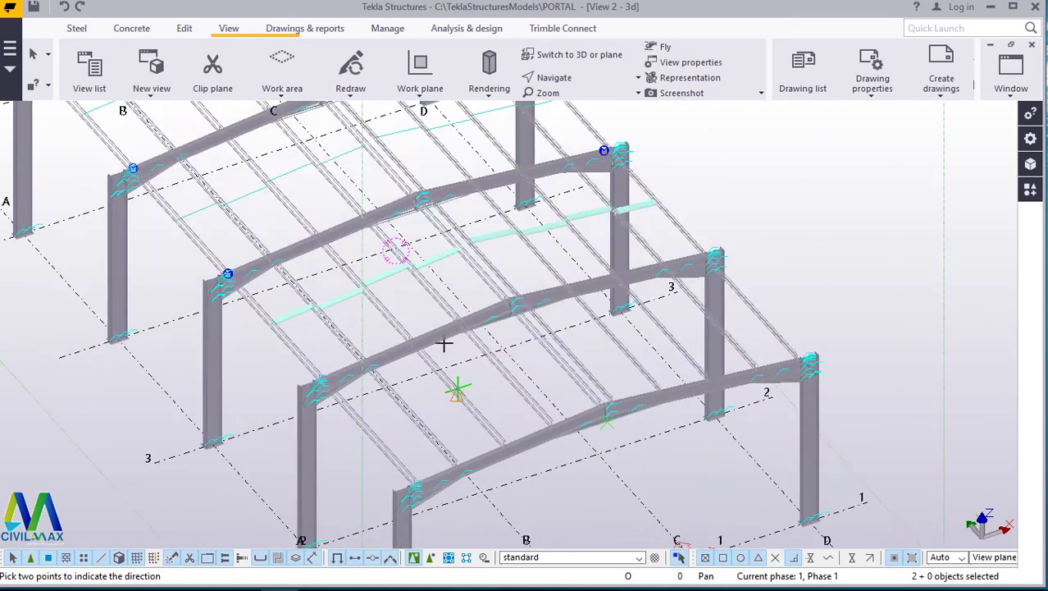
{"action": "scroll", "coordinate": [515, 287], "scroll_direction": "up", "scroll_amount": 4}
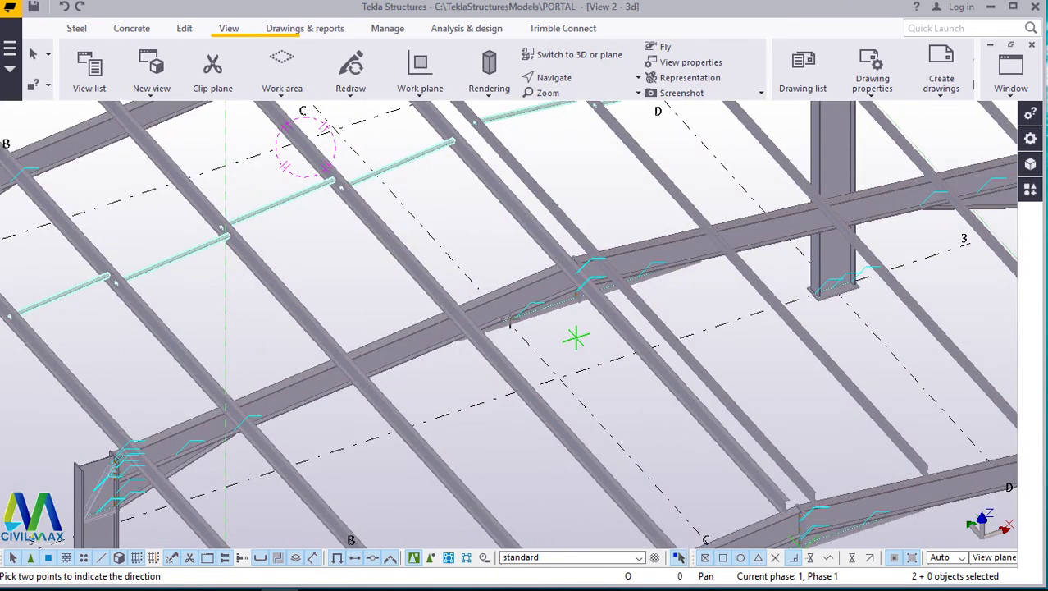
{"action": "scroll", "coordinate": [511, 324], "scroll_direction": "down", "scroll_amount": 5}
{"action": "right_click", "coordinate": [832, 170]}
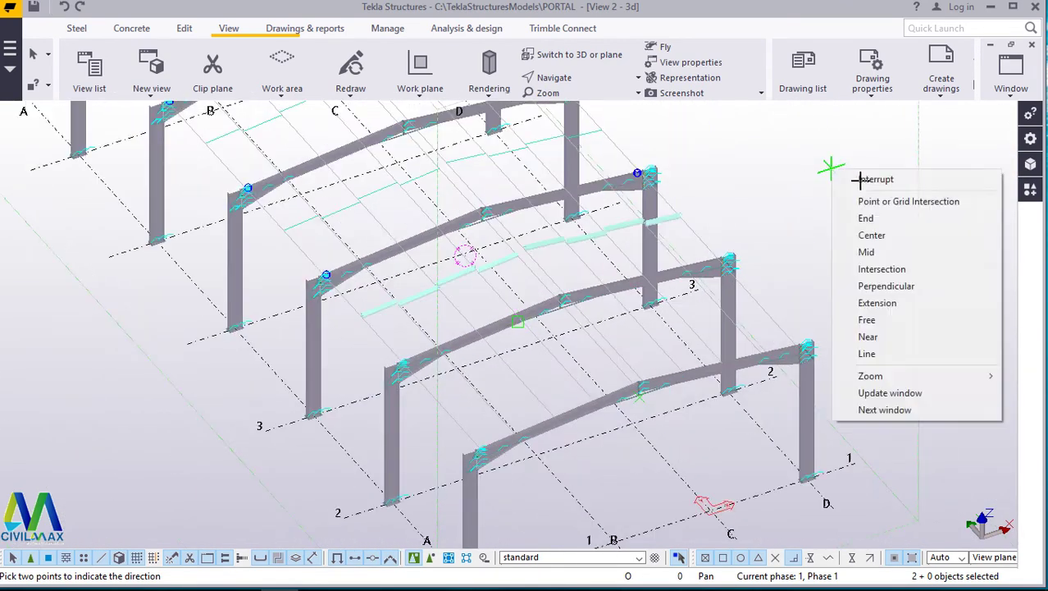
{"action": "left_click", "coordinate": [861, 179]}
Copy the selected sag rods with dY -6000, close Copy - Linear, and interrupt the command
{"action": "scroll", "coordinate": [575, 300], "scroll_direction": "up", "scroll_amount": 4}
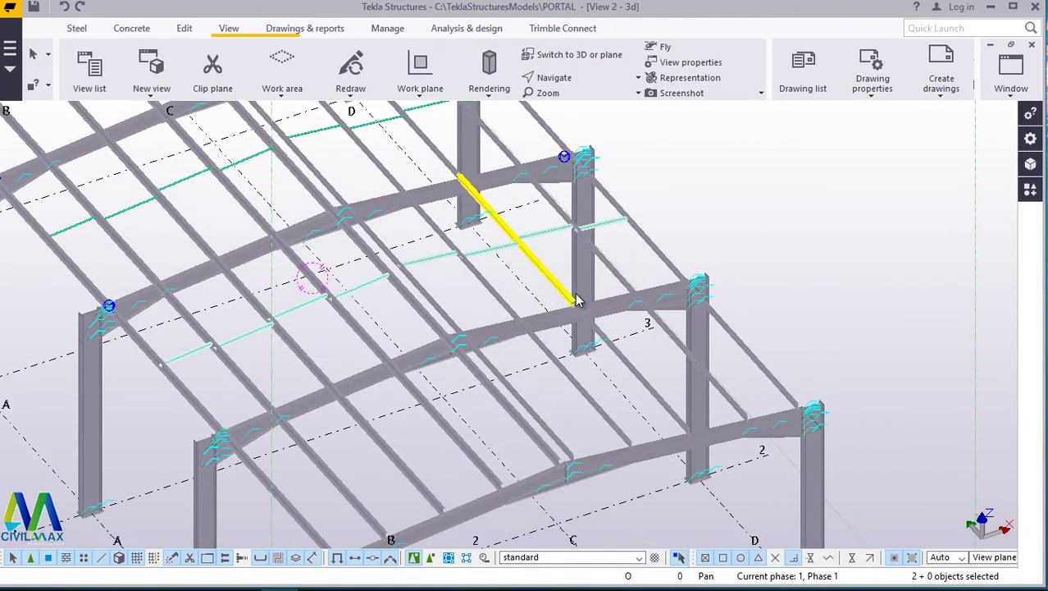
{"action": "right_click", "coordinate": [773, 182]}
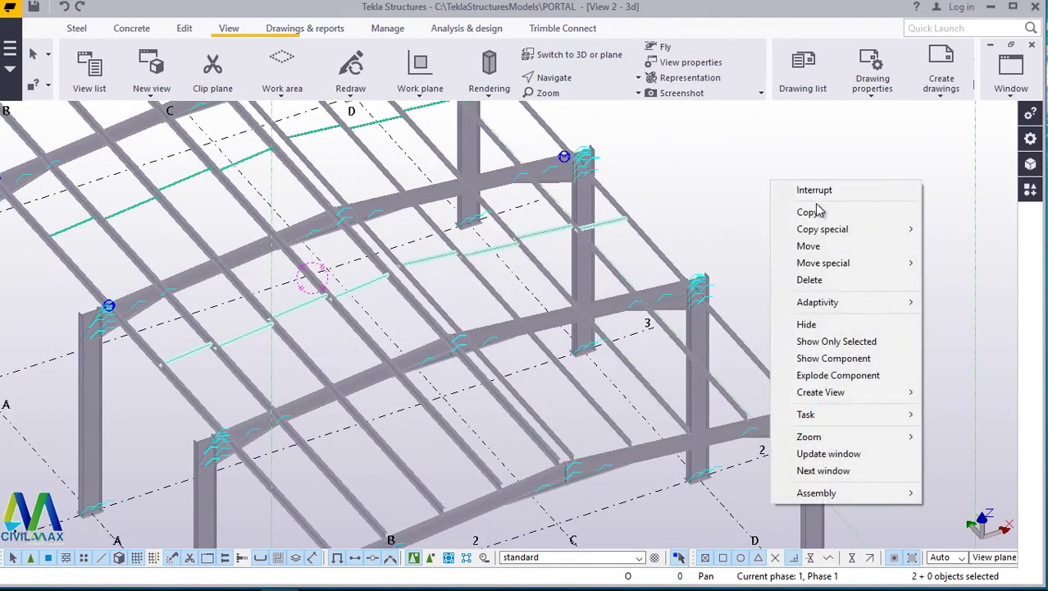
{"action": "mouse_move", "coordinate": [823, 229]}
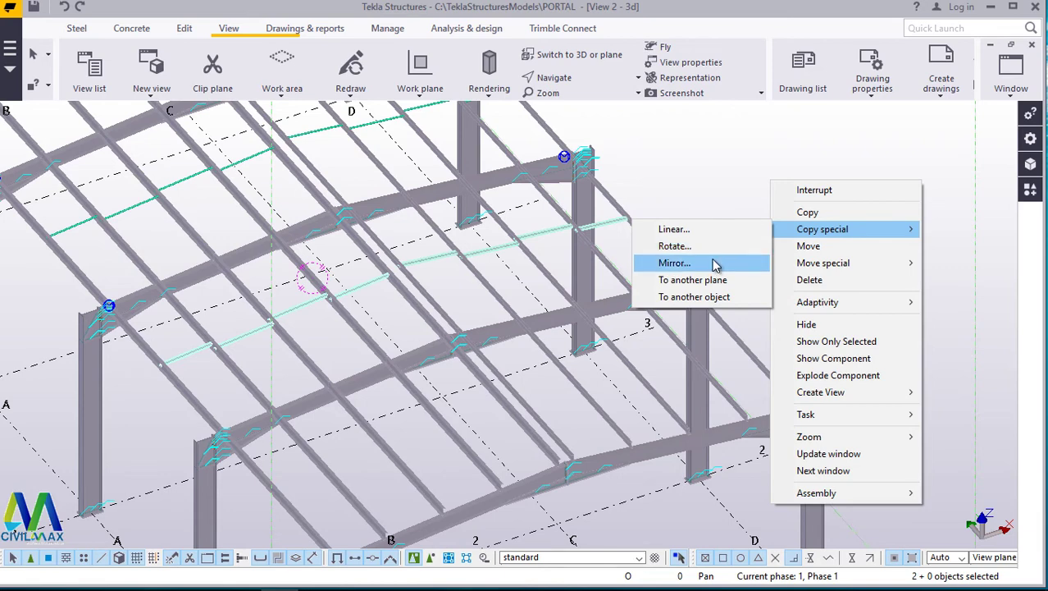
{"action": "left_click", "coordinate": [713, 229]}
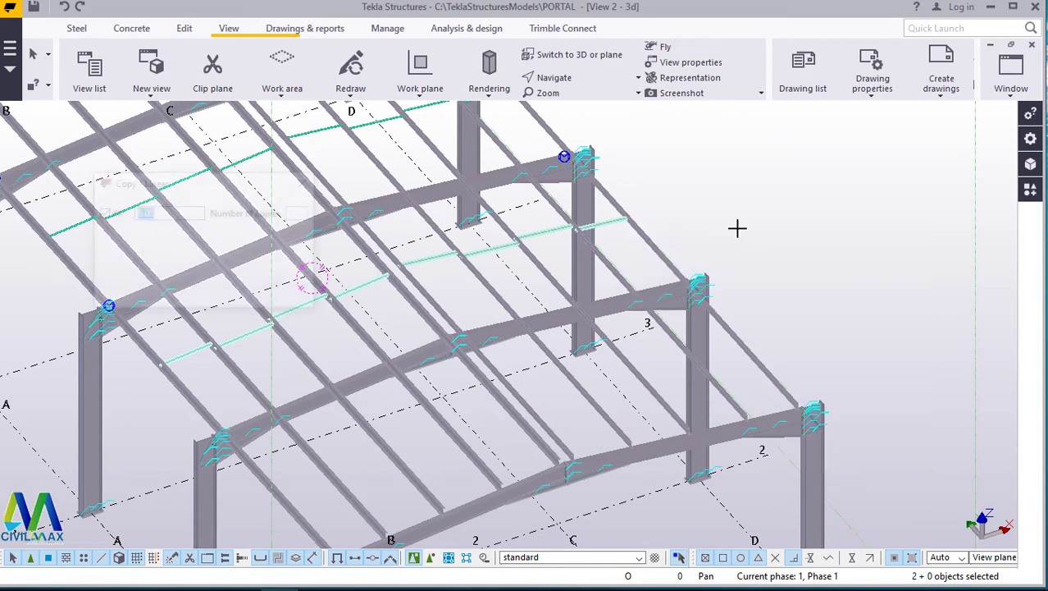
{"action": "double_click", "coordinate": [302, 214]}
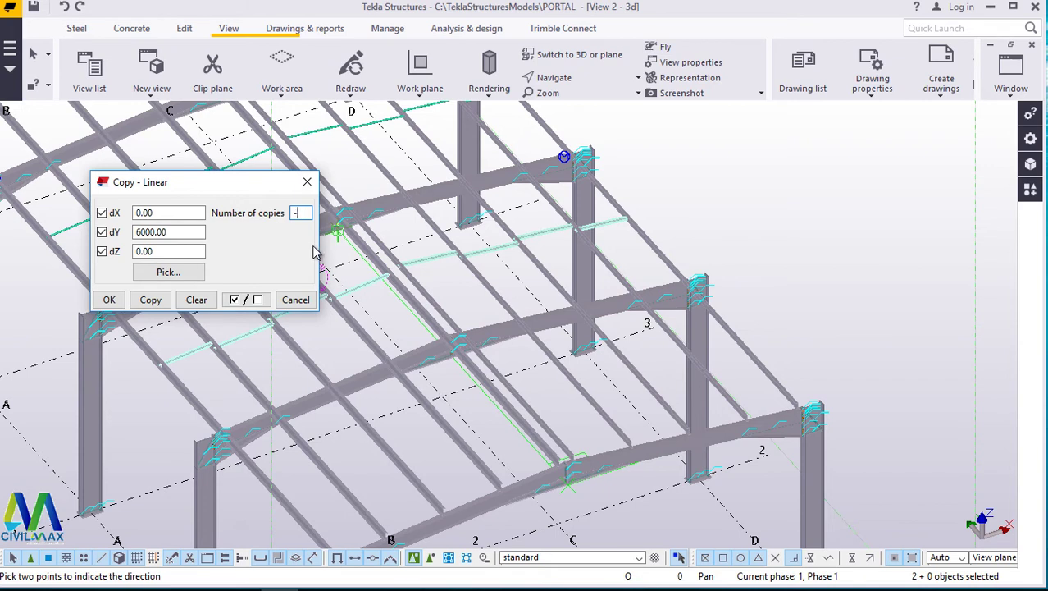
{"action": "left_click", "coordinate": [137, 232]}
{"action": "type", "text": "-"}
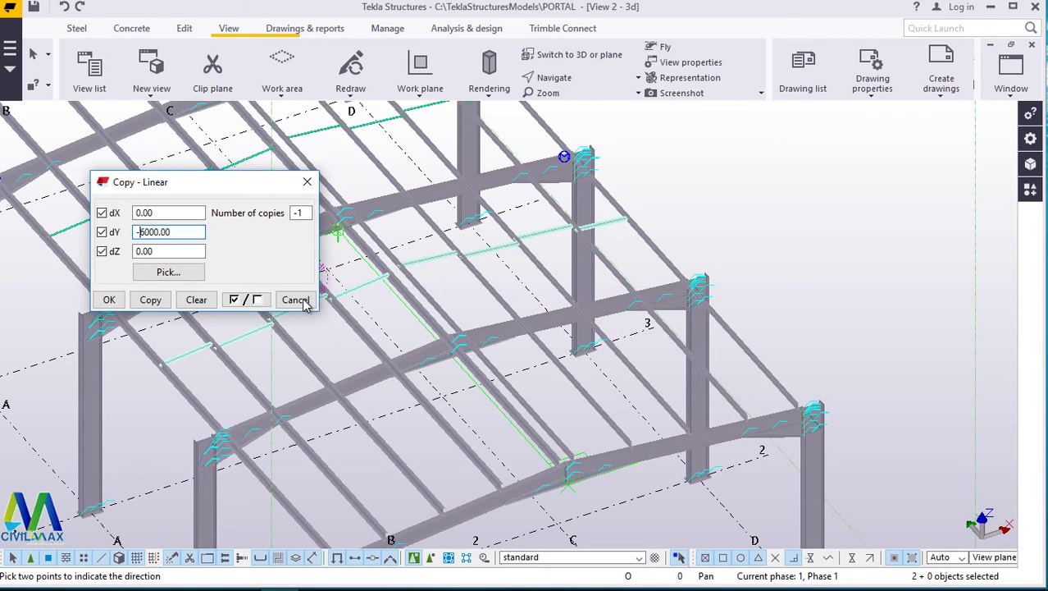
{"action": "left_click", "coordinate": [153, 302]}
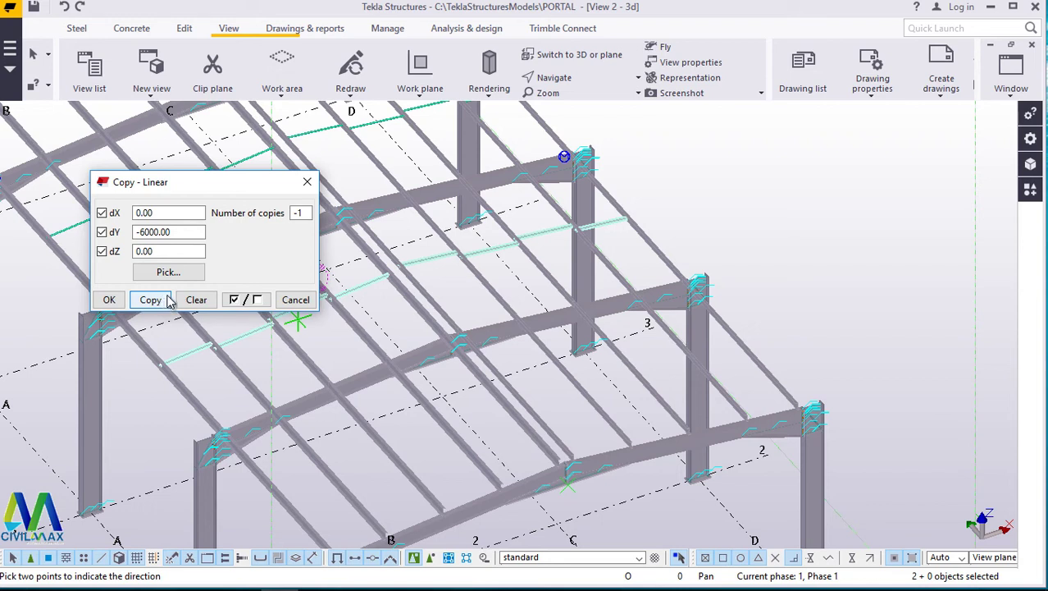
{"action": "left_click", "coordinate": [110, 300]}
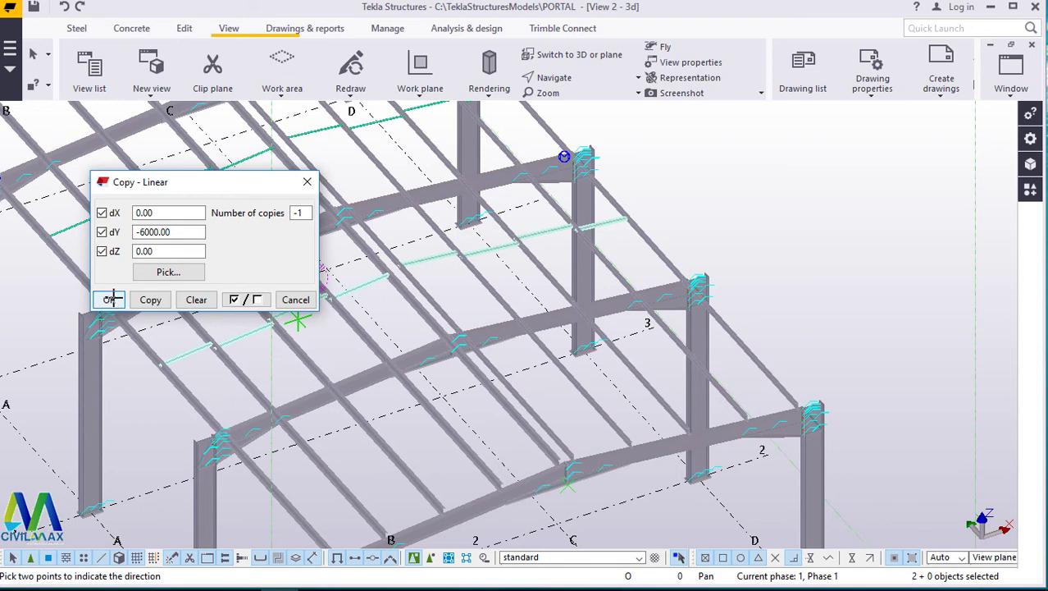
{"action": "right_click", "coordinate": [755, 164]}
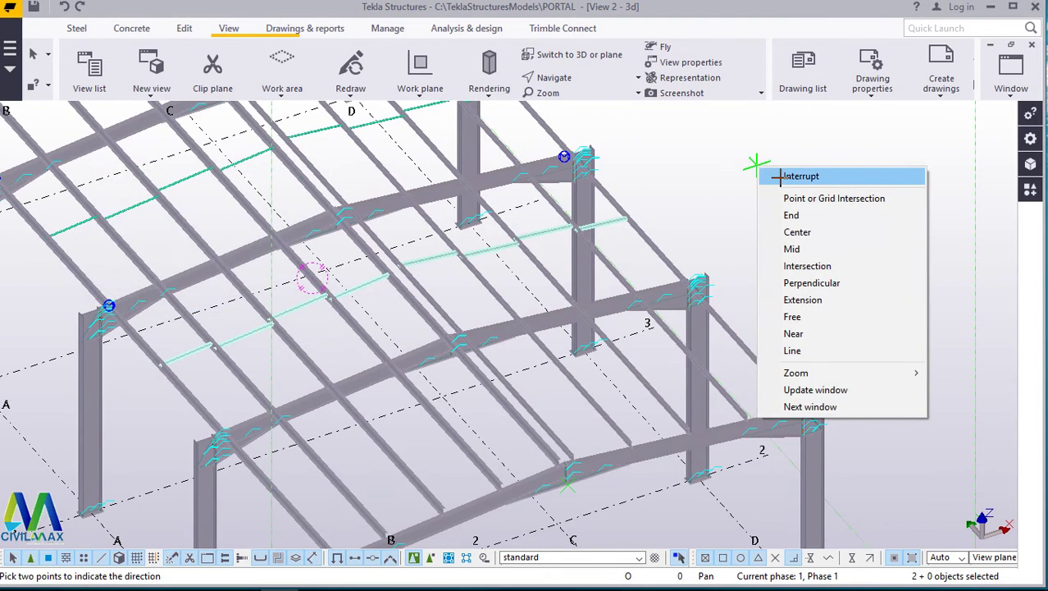
{"action": "left_click", "coordinate": [784, 169]}
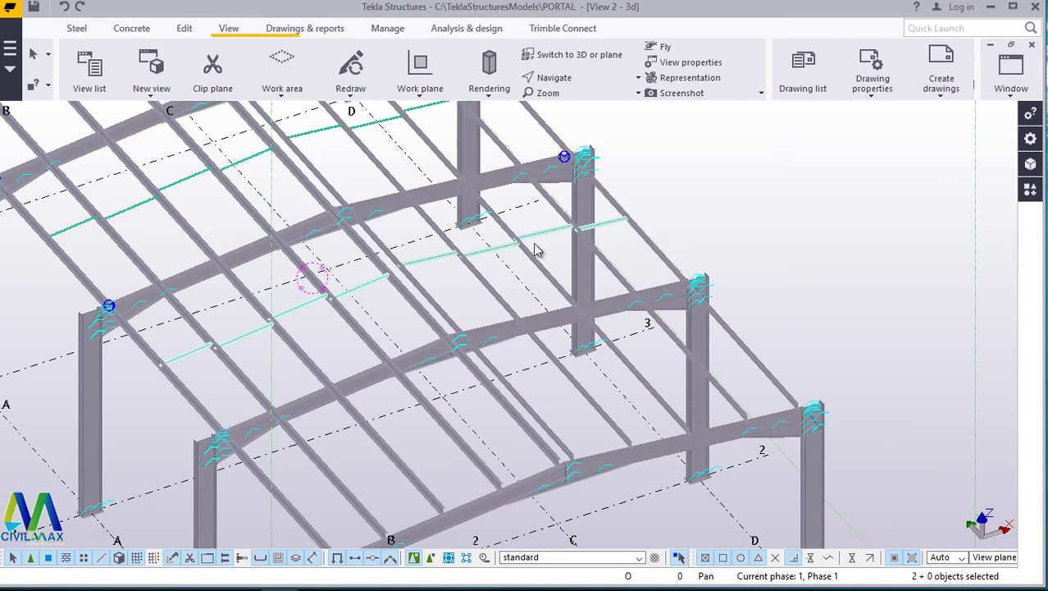
Reopen Copy - Linear for the two sag rods, keeping dY at -6000
{"action": "right_click", "coordinate": [786, 177]}
{"action": "mouse_move", "coordinate": [830, 228]}
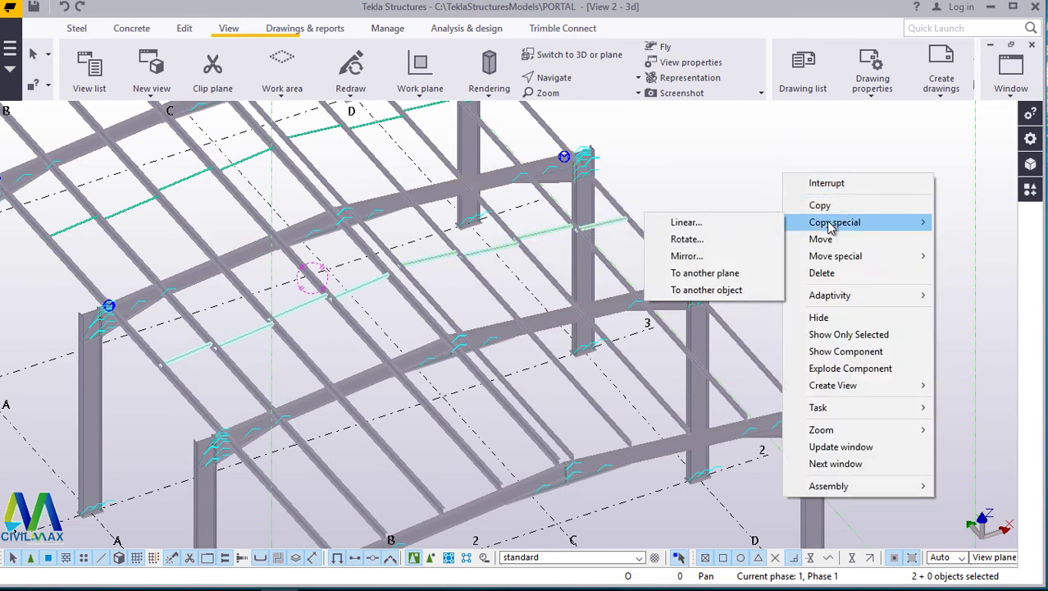
{"action": "left_click", "coordinate": [702, 223]}
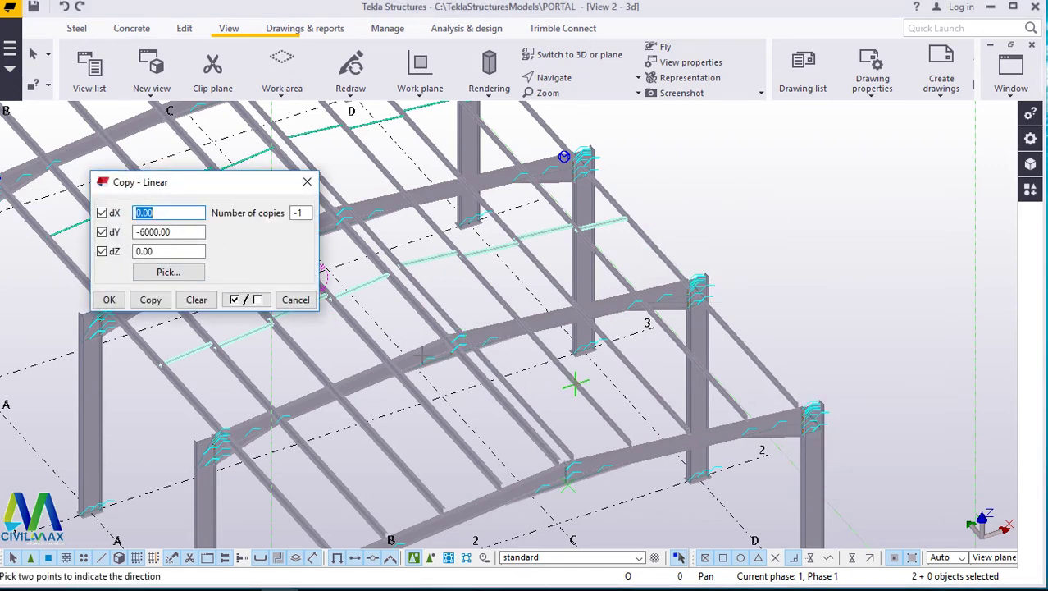
{"action": "scroll", "coordinate": [503, 305], "scroll_direction": "down", "scroll_amount": 3}
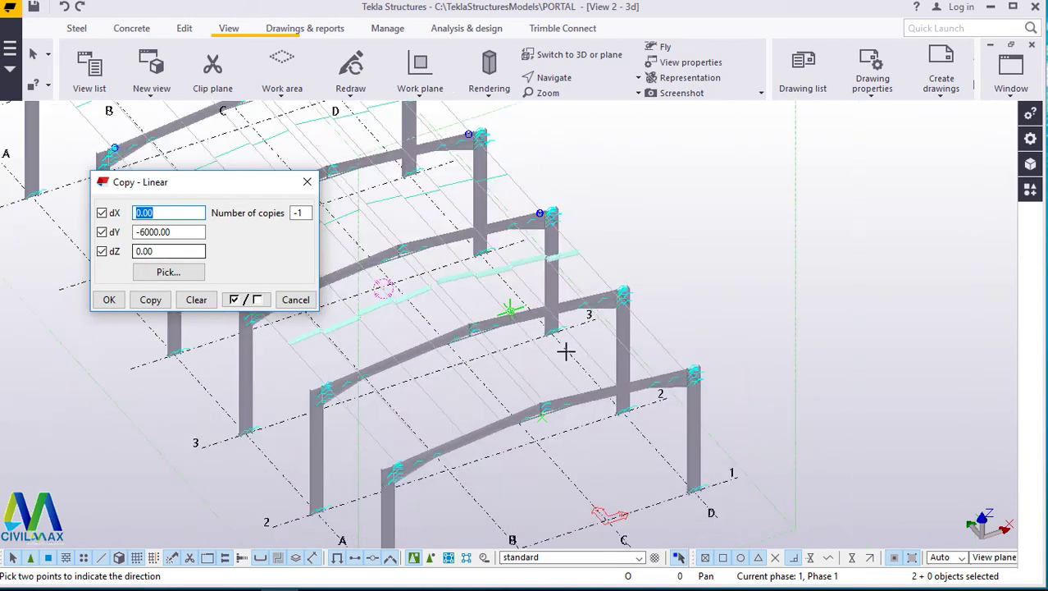
{"action": "scroll", "coordinate": [611, 508], "scroll_direction": "up", "scroll_amount": 3}
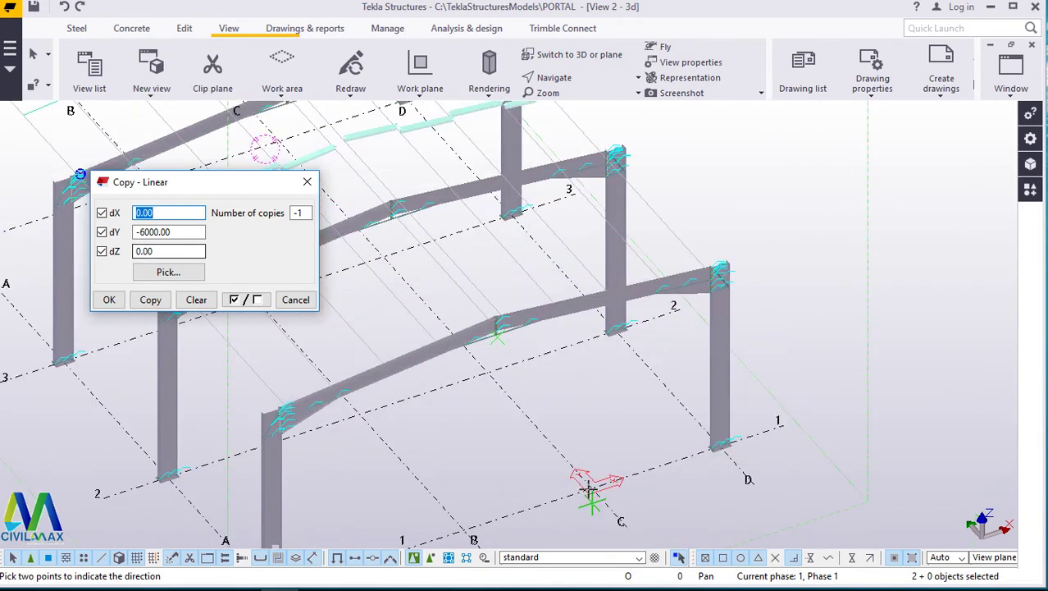
{"action": "scroll", "coordinate": [589, 491], "scroll_direction": "up", "scroll_amount": 2}
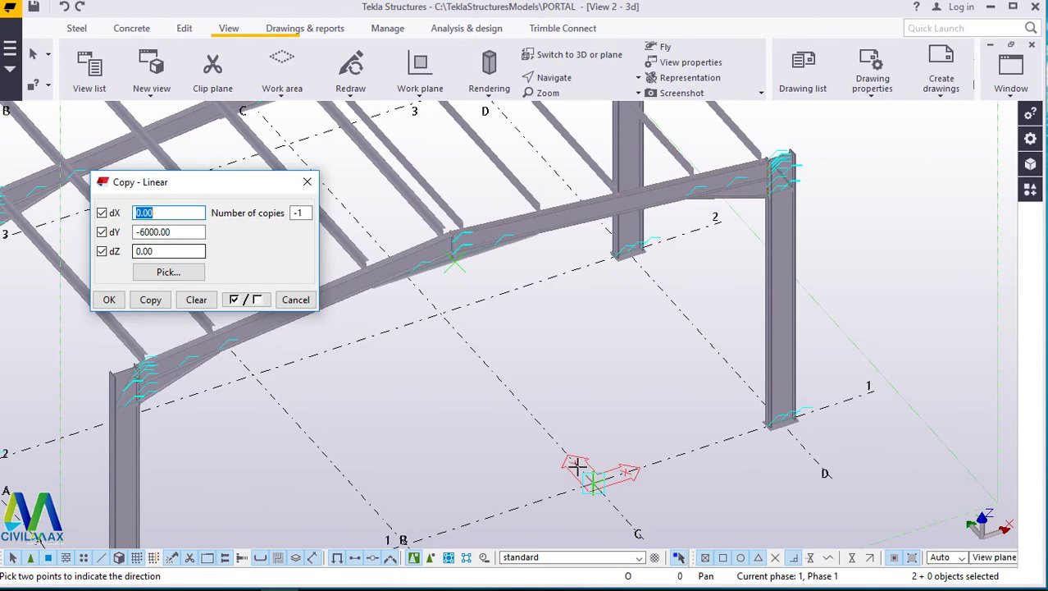
{"action": "scroll", "coordinate": [581, 471], "scroll_direction": "down", "scroll_amount": 3}
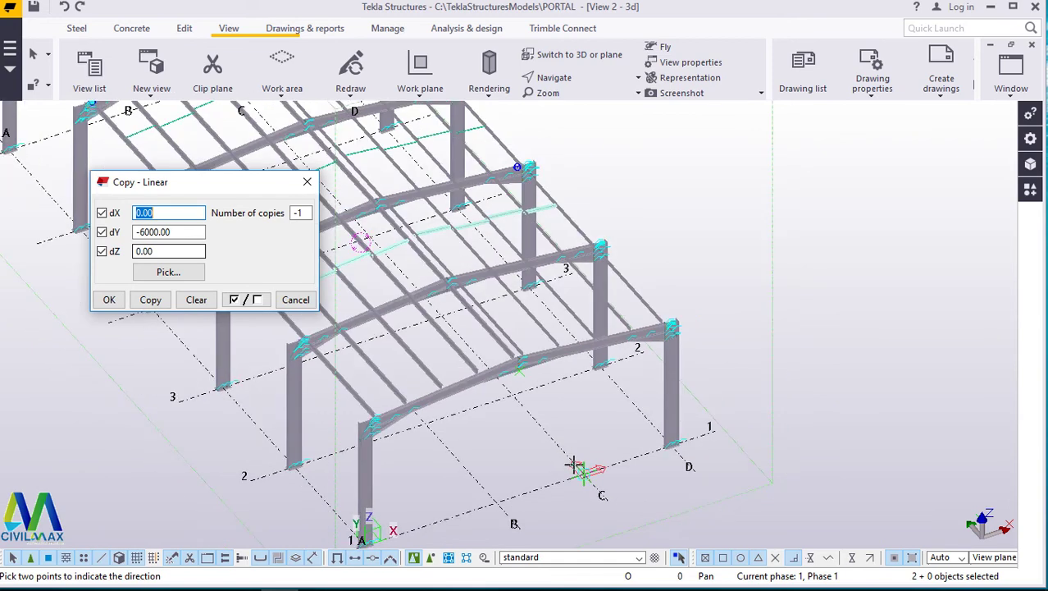
{"action": "scroll", "coordinate": [574, 464], "scroll_direction": "up", "scroll_amount": 2}
{"action": "scroll", "coordinate": [554, 447], "scroll_direction": "up", "scroll_amount": 2}
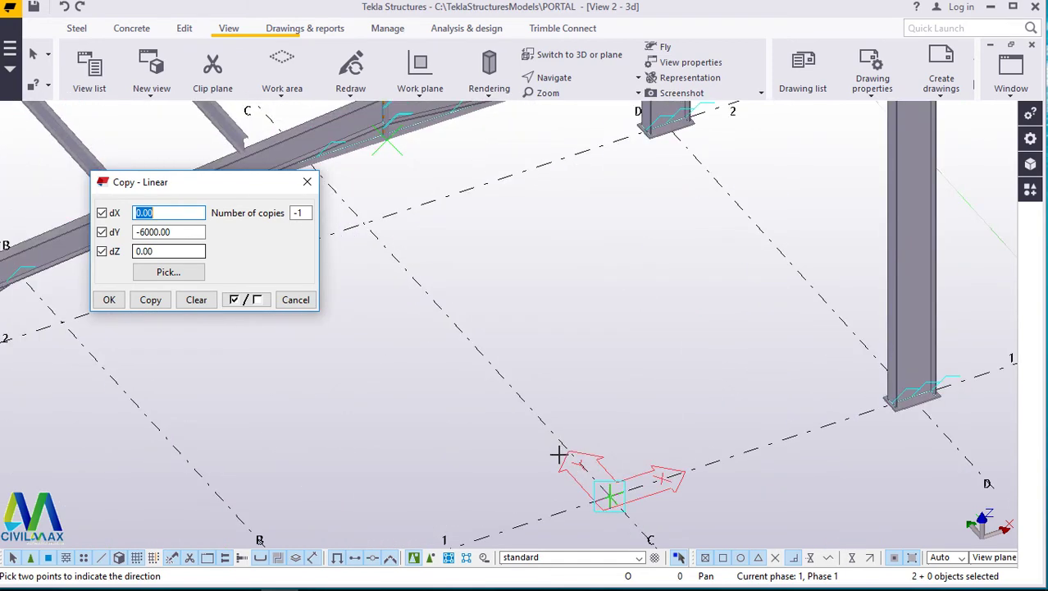
{"action": "scroll", "coordinate": [542, 410], "scroll_direction": "down", "scroll_amount": 2}
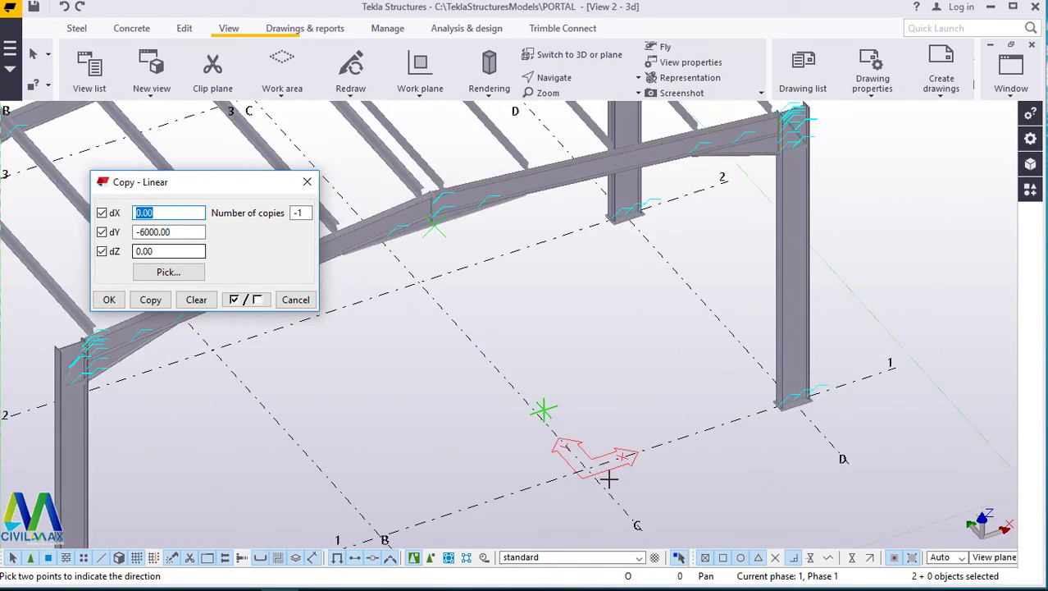
{"action": "scroll", "coordinate": [566, 439], "scroll_direction": "down", "scroll_amount": 2}
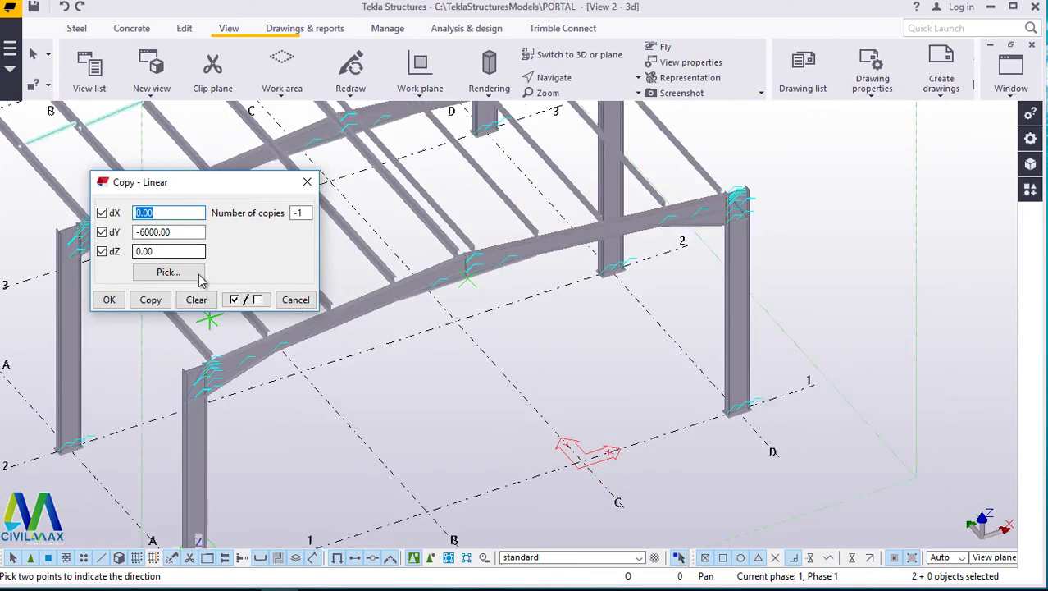
{"action": "scroll", "coordinate": [556, 444], "scroll_direction": "down", "scroll_amount": 1}
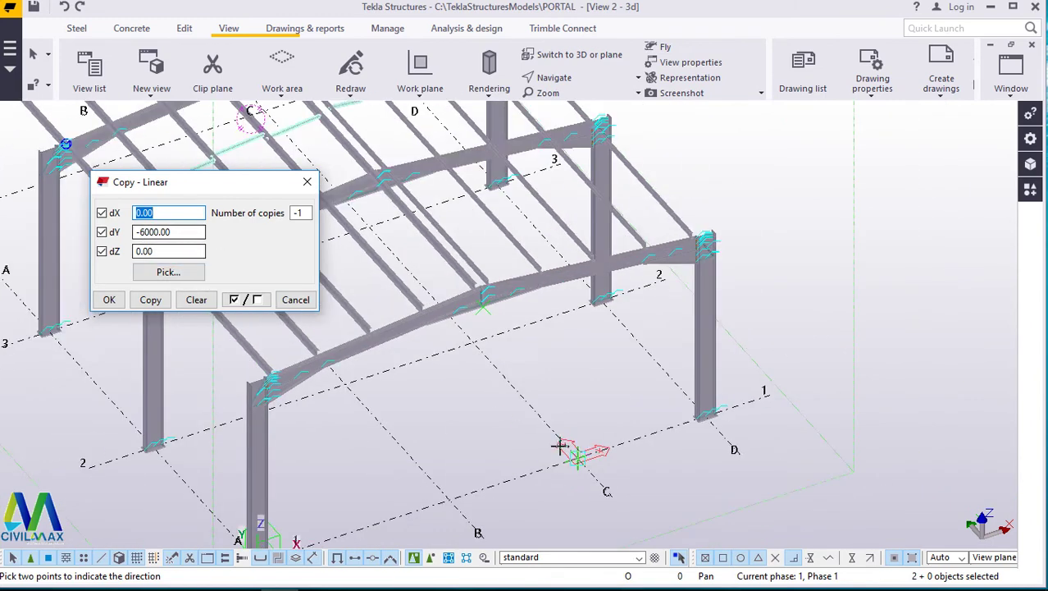
{"action": "scroll", "coordinate": [561, 434], "scroll_direction": "down", "scroll_amount": 1}
Set Number of copies to 1, copy the rods one bay back, and interrupt
{"action": "left_click", "coordinate": [300, 213]}
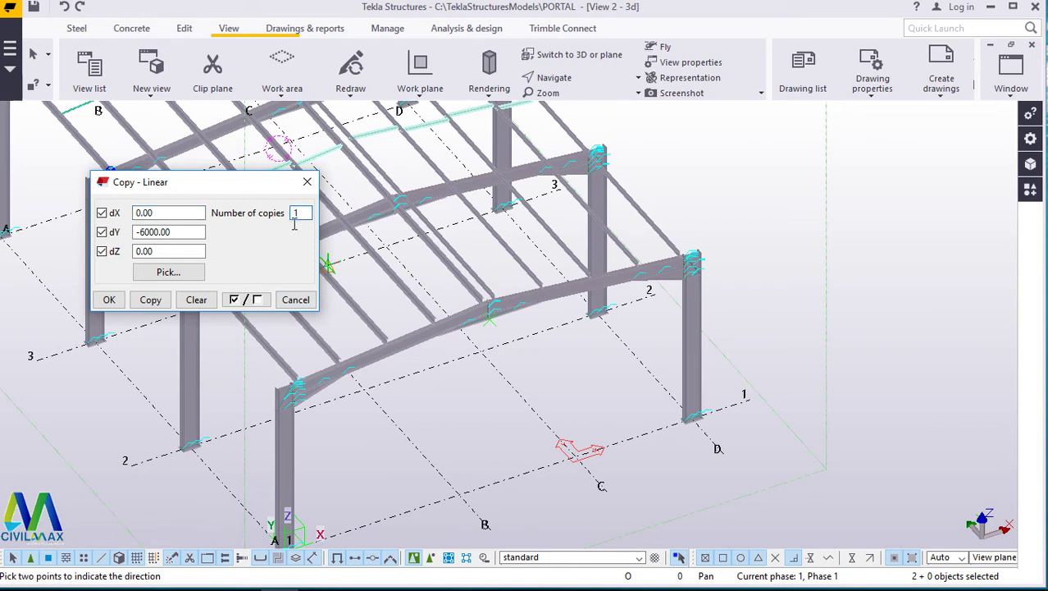
{"action": "left_click", "coordinate": [155, 303]}
{"action": "left_click", "coordinate": [113, 301]}
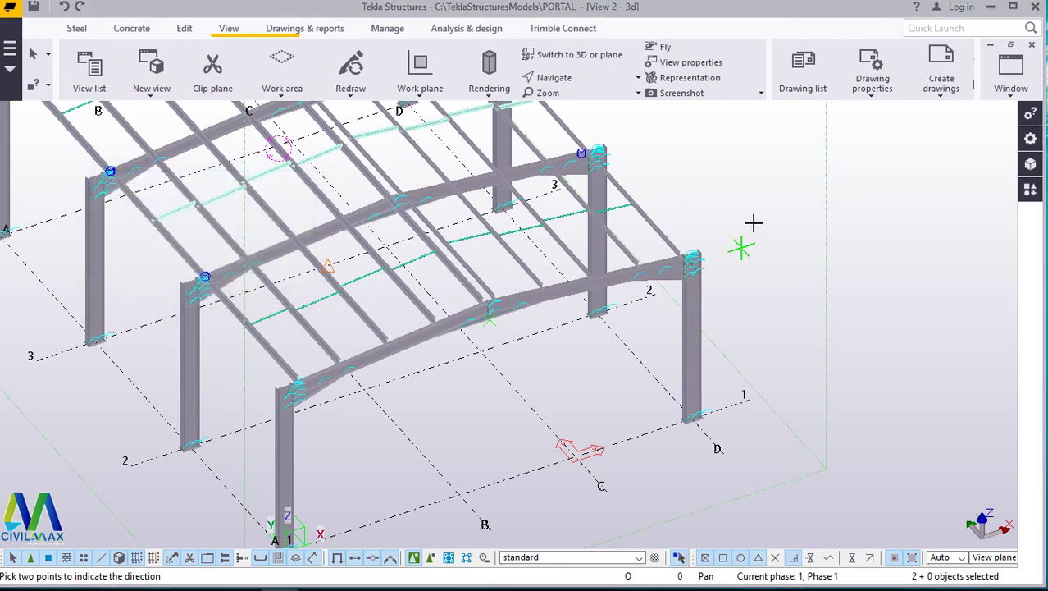
{"action": "right_click", "coordinate": [761, 262]}
{"action": "left_click", "coordinate": [791, 266]}
{"action": "scroll", "coordinate": [493, 235], "scroll_direction": "up", "scroll_amount": 4}
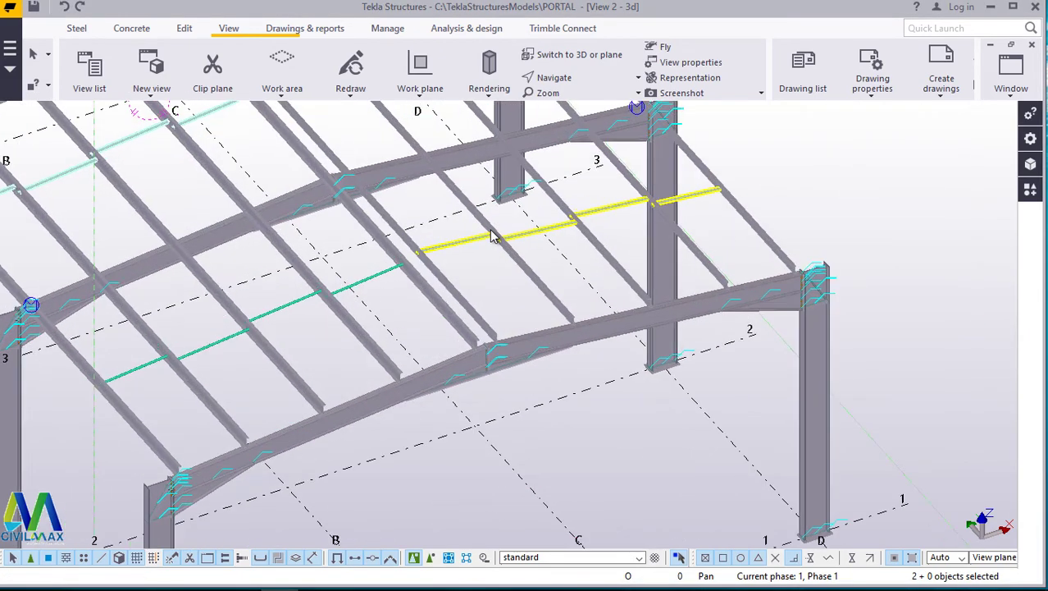
{"action": "middle_click_drag", "start_coordinate": [493, 236], "coordinate": [585, 429]}
{"action": "scroll", "coordinate": [579, 460], "scroll_direction": "down", "scroll_amount": 1}
{"action": "scroll", "coordinate": [580, 460], "scroll_direction": "down", "scroll_amount": 5}
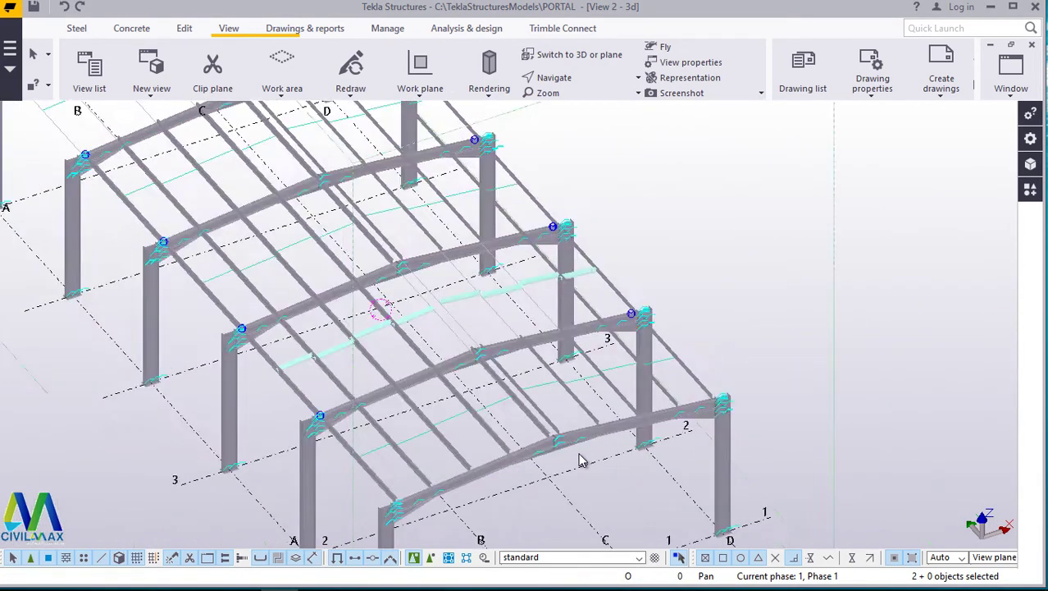
{"action": "scroll", "coordinate": [517, 355], "scroll_direction": "up", "scroll_amount": 5}
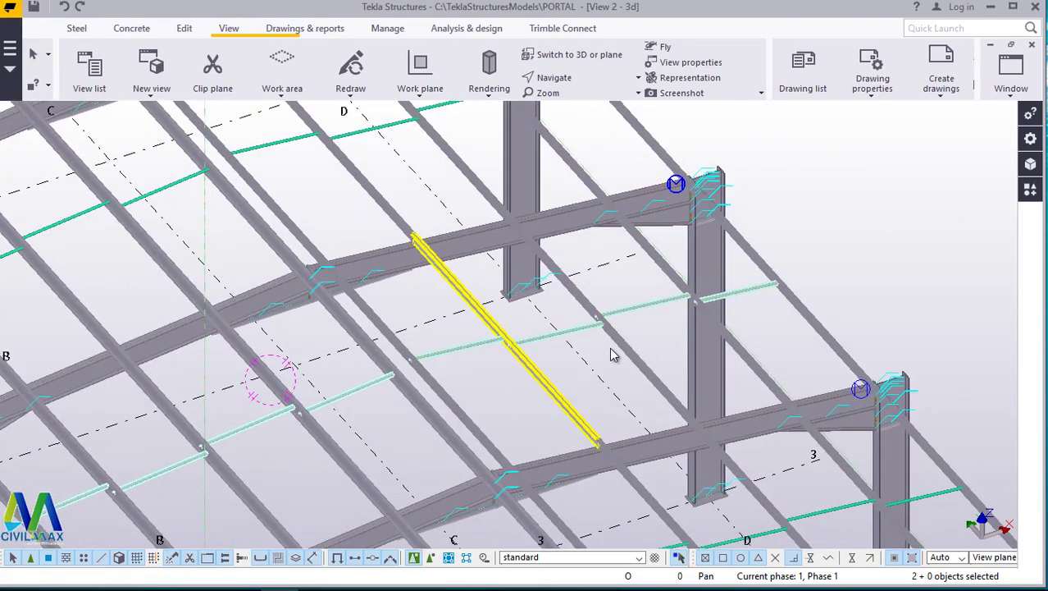
{"action": "left_click", "coordinate": [566, 54]}
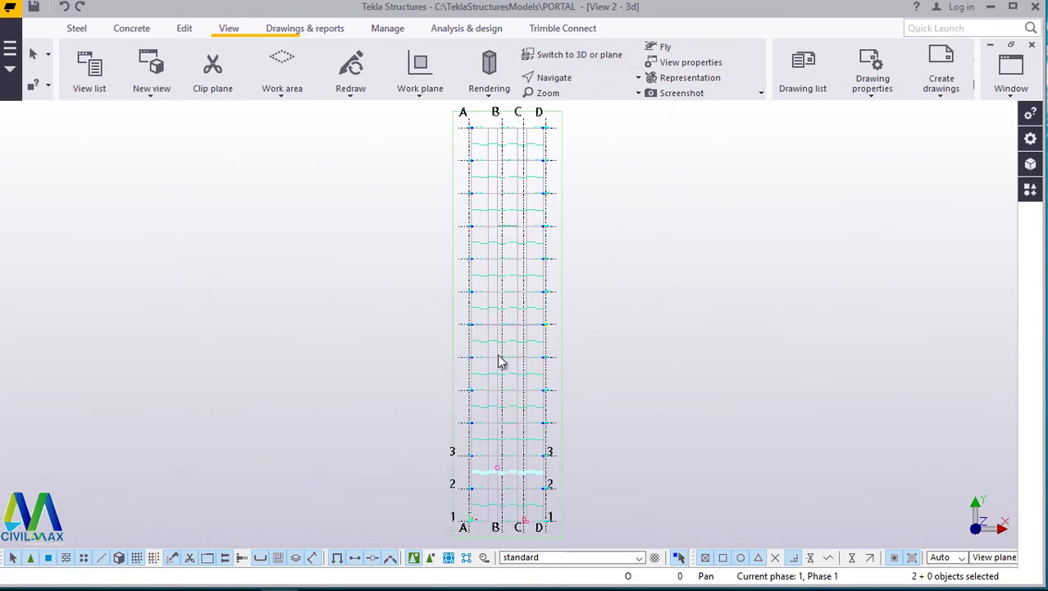
{"action": "scroll", "coordinate": [503, 363], "scroll_direction": "up", "scroll_amount": 6}
{"action": "scroll", "coordinate": [525, 379], "scroll_direction": "up", "scroll_amount": 5}
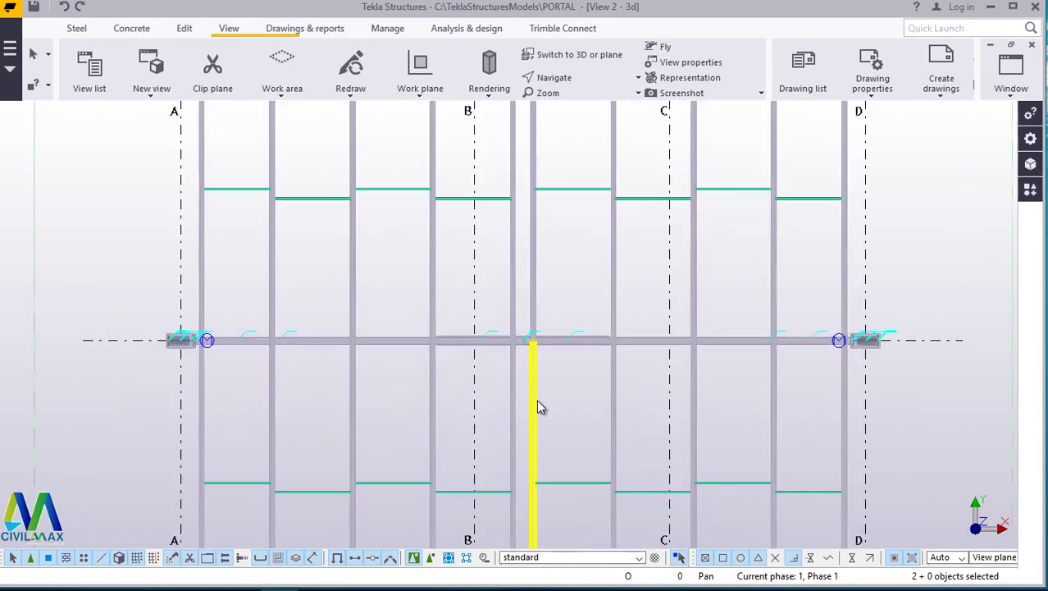
{"action": "scroll", "coordinate": [321, 445], "scroll_direction": "down", "scroll_amount": 5}
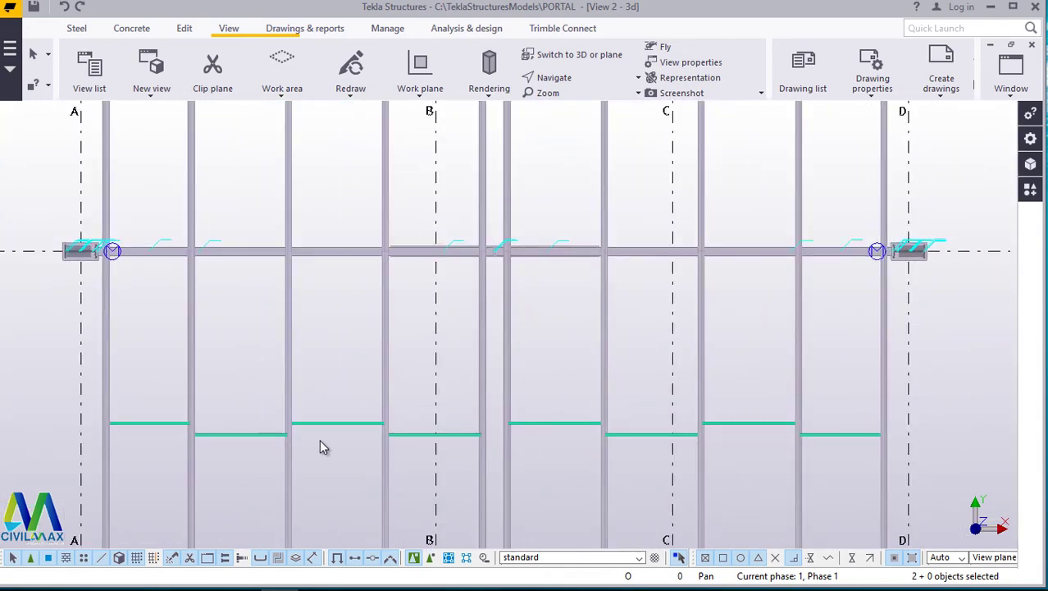
{"action": "scroll", "coordinate": [234, 456], "scroll_direction": "up", "scroll_amount": 8}
{"action": "scroll", "coordinate": [319, 337], "scroll_direction": "up", "scroll_amount": 1}
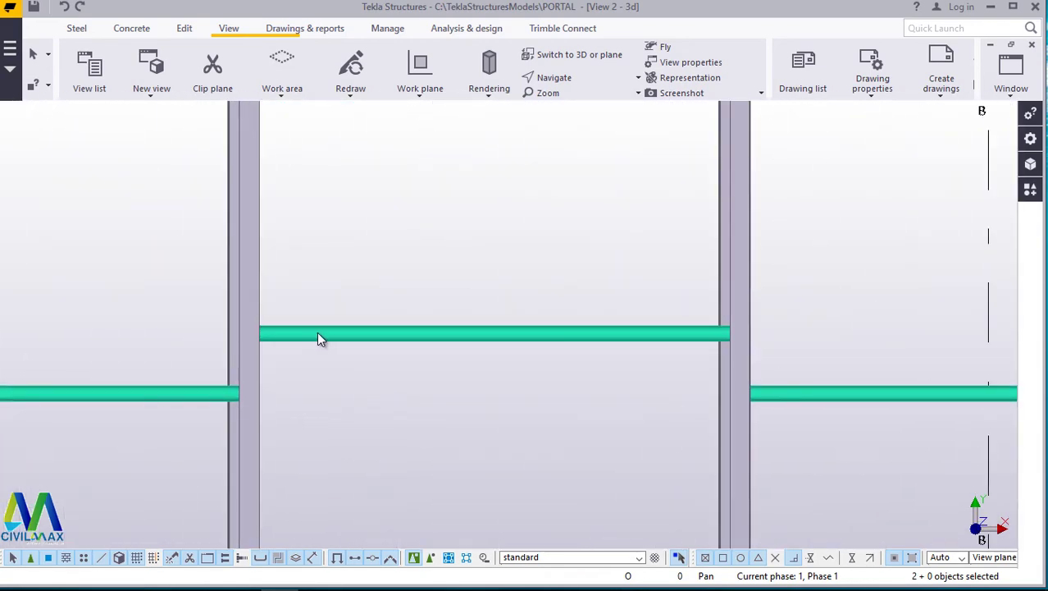
{"action": "scroll", "coordinate": [328, 333], "scroll_direction": "down", "scroll_amount": 3}
{"action": "scroll", "coordinate": [484, 329], "scroll_direction": "down", "scroll_amount": 8}
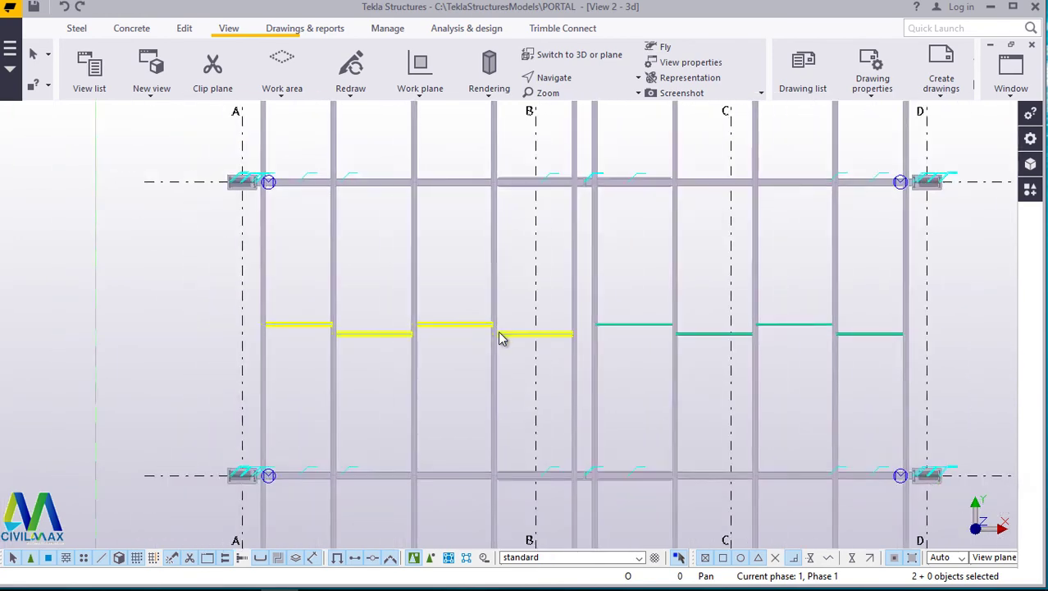
{"action": "middle_click_drag", "start_coordinate": [495, 351], "coordinate": [538, 485], "text": "ctrl"}
{"action": "scroll", "coordinate": [538, 485], "scroll_direction": "up", "scroll_amount": 5}
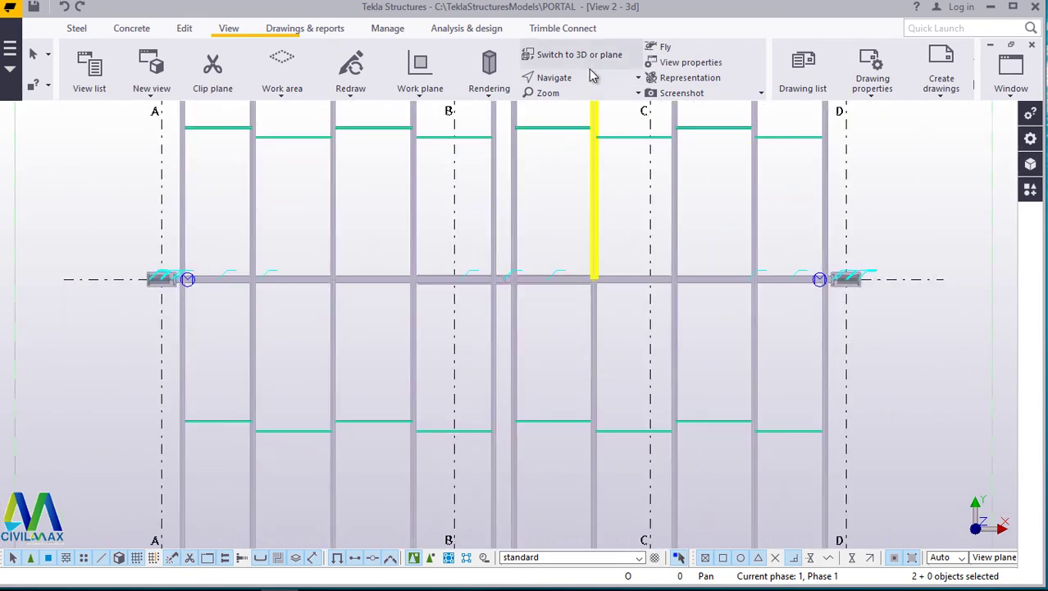
{"action": "key", "text": "Home"}
Change the 3D view's projection from Orthogonal to Perspective in View Properties
{"action": "scroll", "coordinate": [594, 513], "scroll_direction": "up", "scroll_amount": 6}
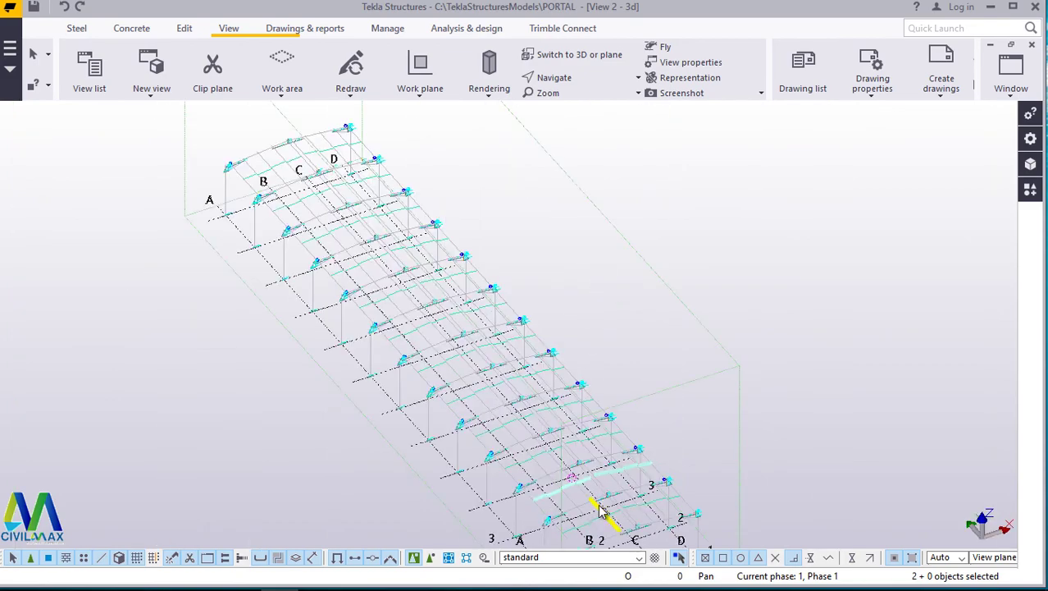
{"action": "scroll", "coordinate": [611, 519], "scroll_direction": "up", "scroll_amount": 8}
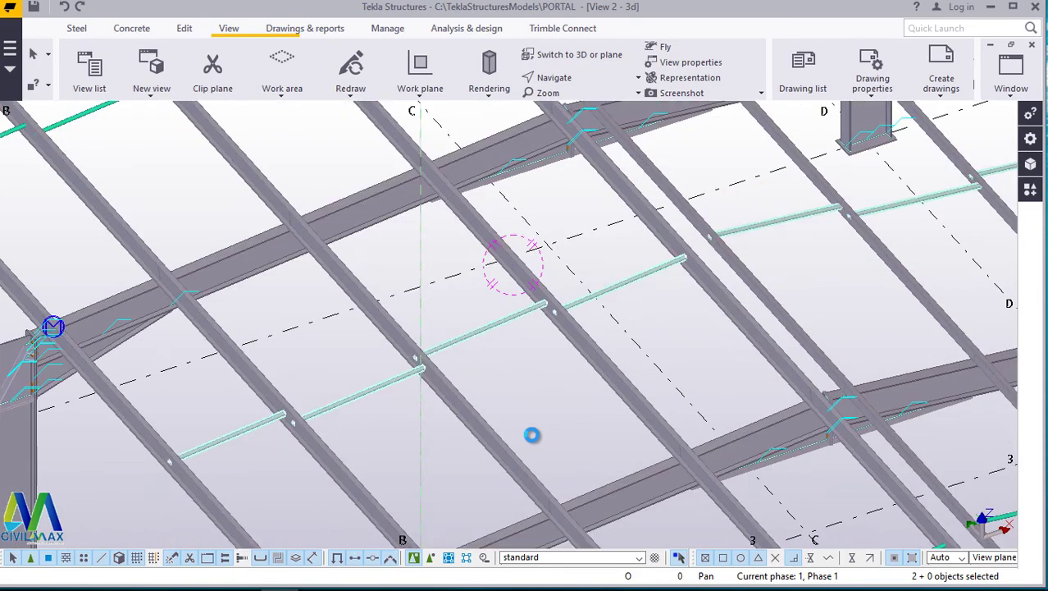
{"action": "double_click", "coordinate": [532, 434]}
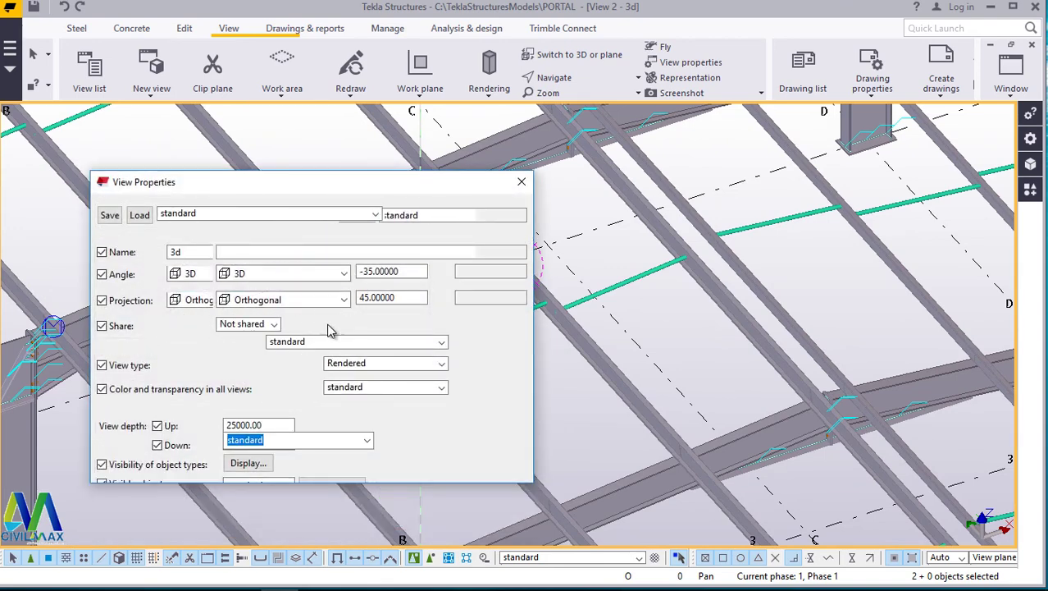
{"action": "left_click", "coordinate": [343, 300]}
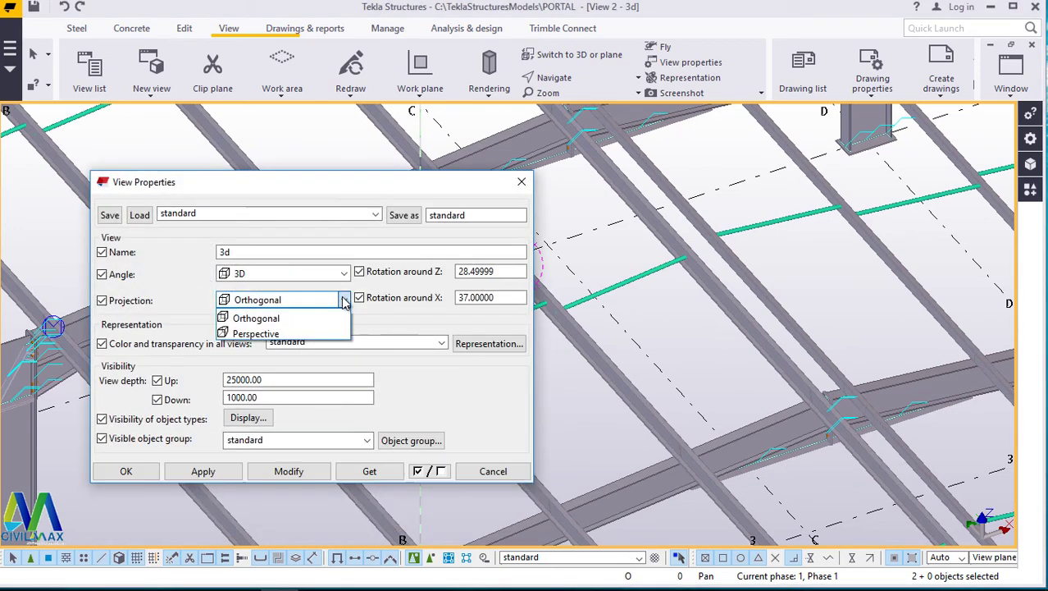
{"action": "left_click", "coordinate": [261, 334]}
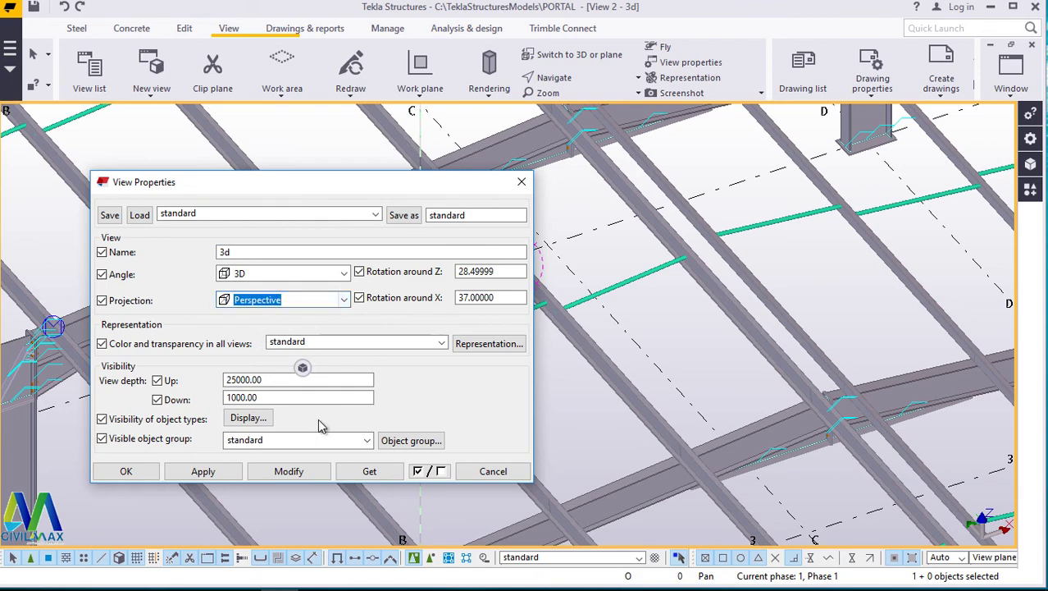
{"action": "left_click", "coordinate": [289, 471]}
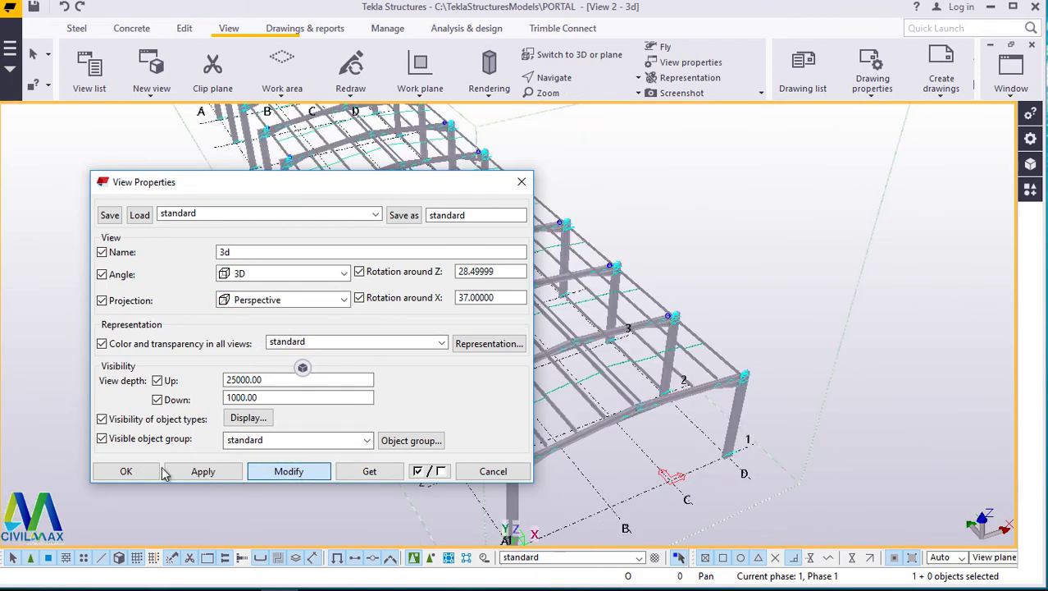
{"action": "left_click", "coordinate": [150, 474]}
{"action": "scroll", "coordinate": [512, 498], "scroll_direction": "up", "scroll_amount": 6}
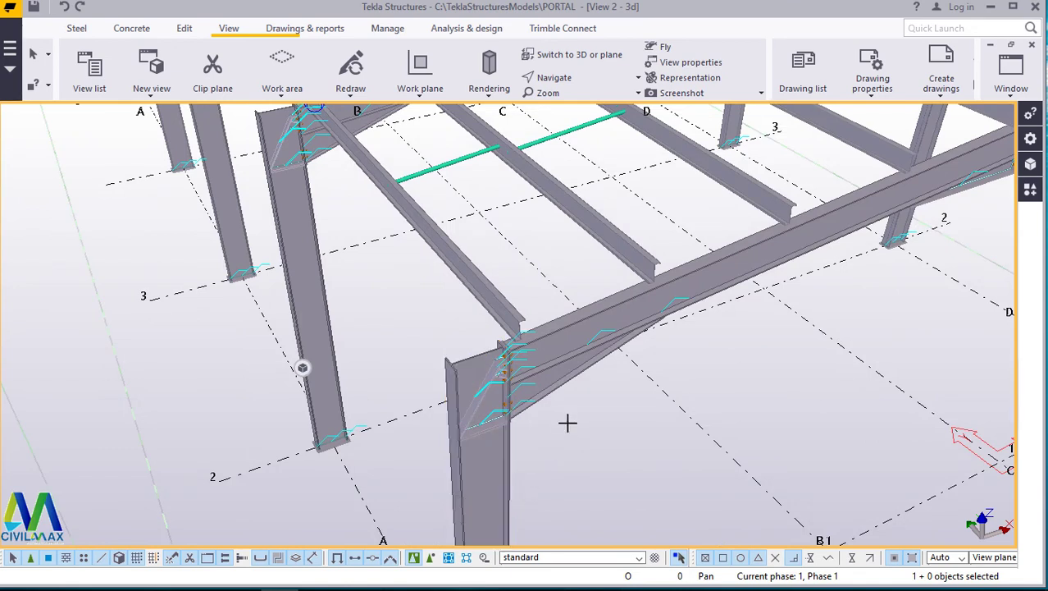
{"action": "key", "text": "v"}
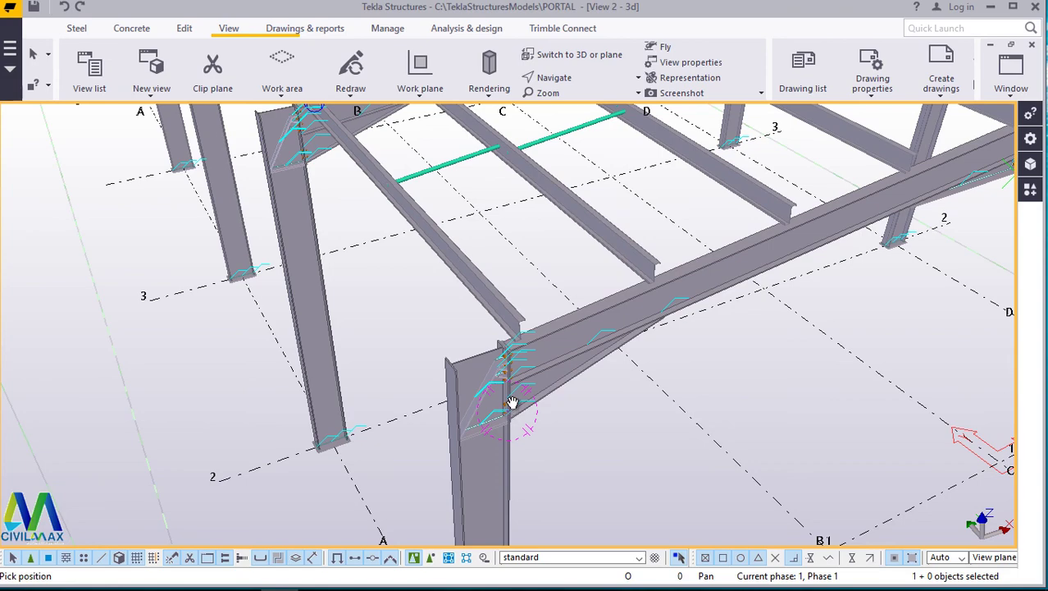
{"action": "left_click", "coordinate": [511, 402]}
{"action": "middle_click_drag", "start_coordinate": [512, 402], "coordinate": [671, 331], "text": "ctrl"}
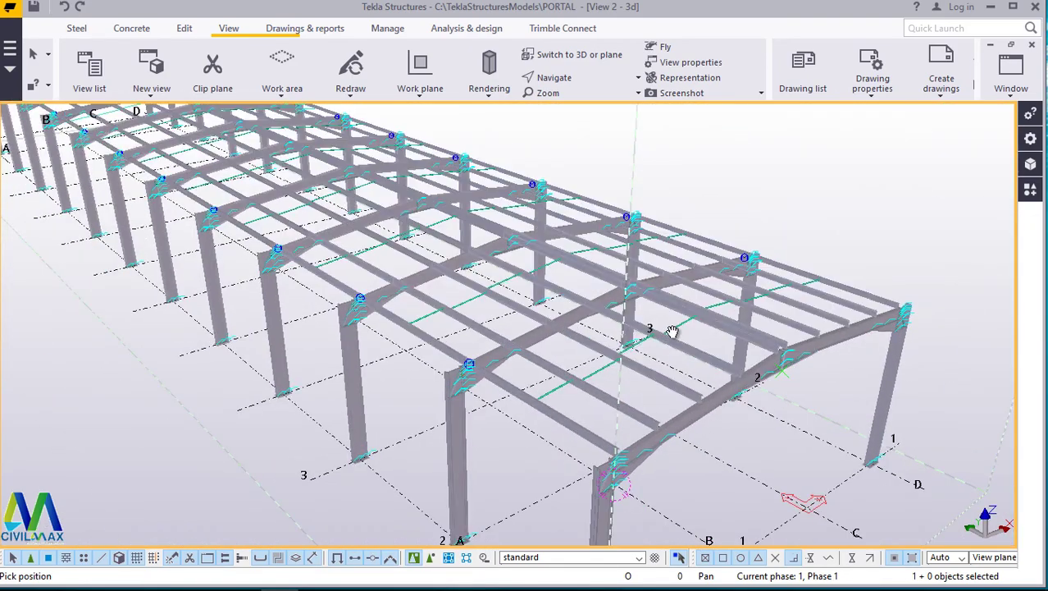
{"action": "scroll", "coordinate": [702, 326], "scroll_direction": "up", "scroll_amount": 5}
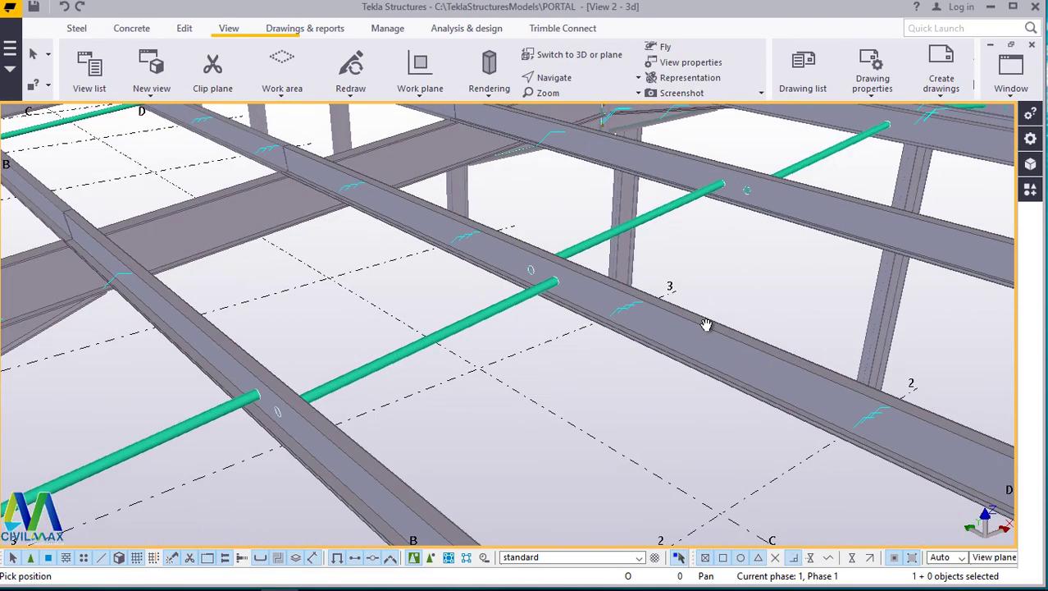
{"action": "middle_click_drag", "start_coordinate": [671, 342], "coordinate": [671, 318], "text": "ctrl"}
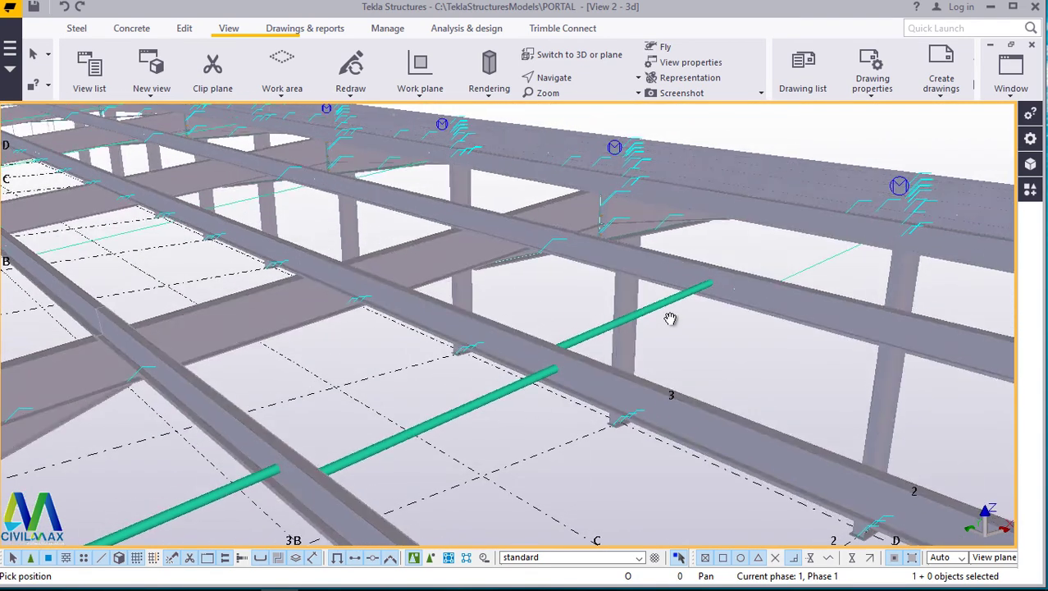